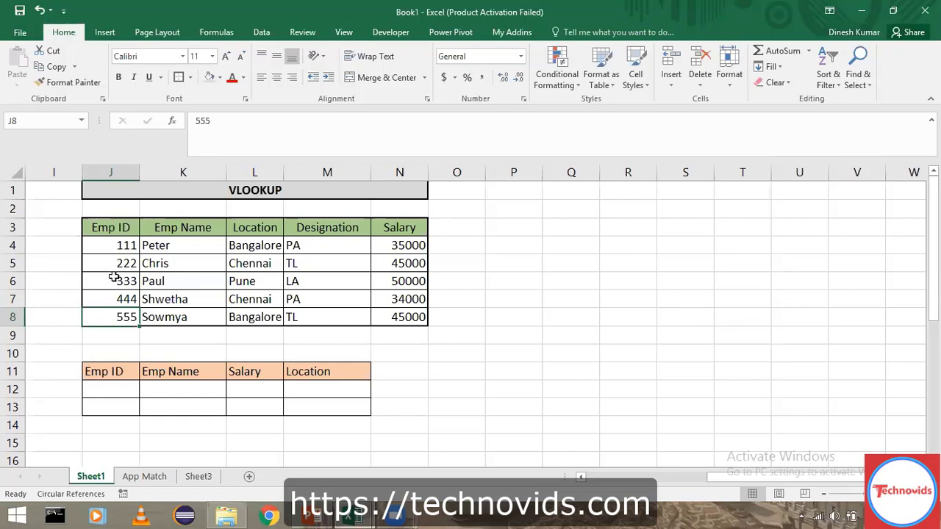
Step: Examine the empty lookup table and the source table's record for Emp ID 222 from name to salary
{"action": "key", "text": "Return"}
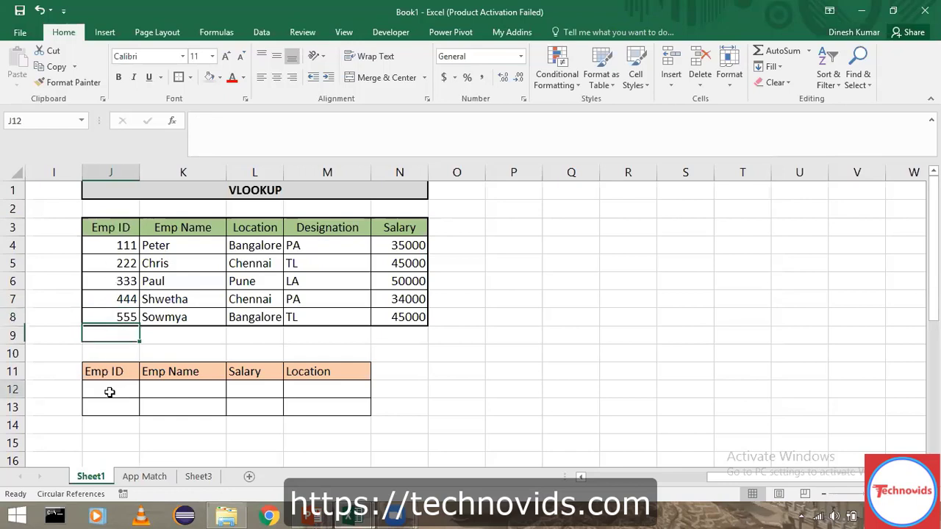
{"action": "left_click", "coordinate": [109, 392]}
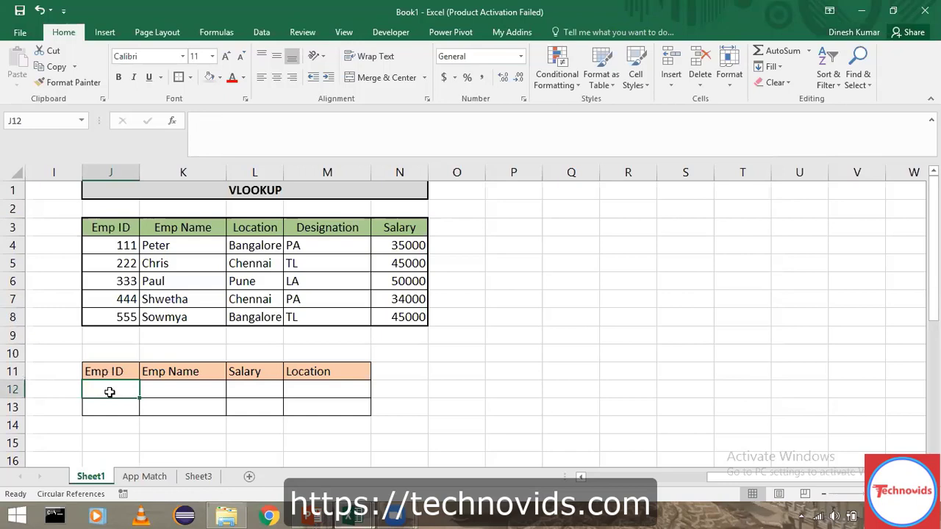
{"action": "key", "text": "Up"}
{"action": "key", "text": "Up"}
{"action": "key", "text": "Up"}
{"action": "key", "text": "Up"}
{"action": "key", "text": "Up"}
{"action": "key", "text": "Up"}
{"action": "key", "text": "Up"}
{"action": "key", "text": "Right"}
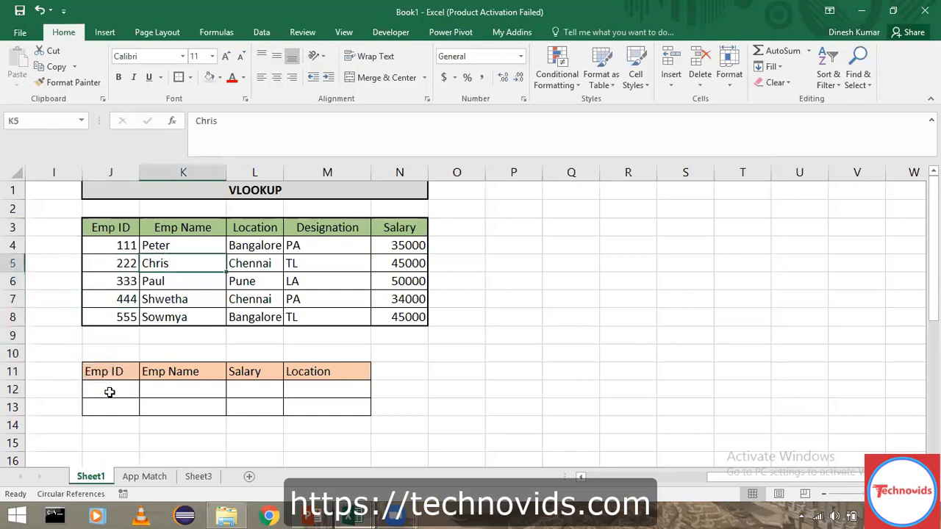
{"action": "key", "text": "Right"}
{"action": "key", "text": "Right"}
{"action": "key", "text": "Right"}
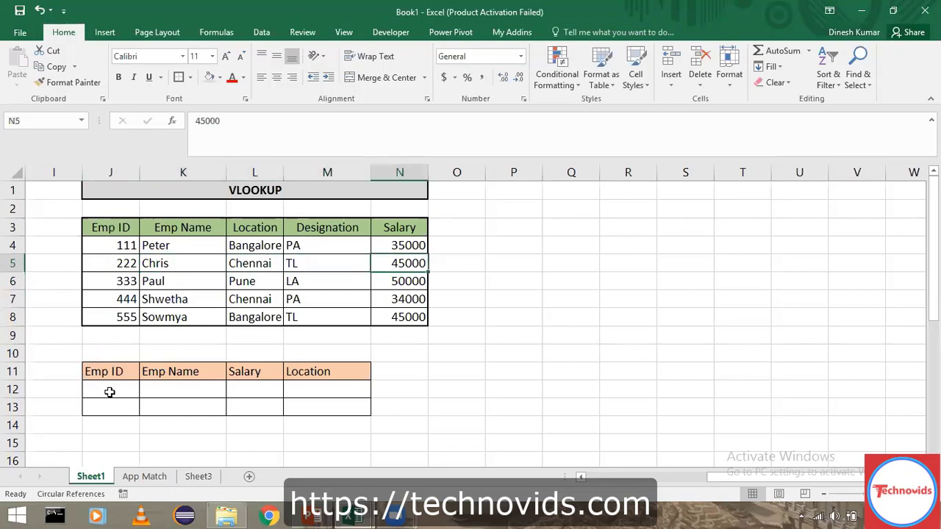
{"action": "key", "text": "Left"}
{"action": "key", "text": "Left"}
{"action": "key", "text": "Left"}
{"action": "key", "text": "Left"}
Step: Enter 111 as the Emp ID in cell J12 of the lookup table
{"action": "key", "text": "Down"}
{"action": "key", "text": "Down"}
{"action": "key", "text": "Down"}
{"action": "key", "text": "Down"}
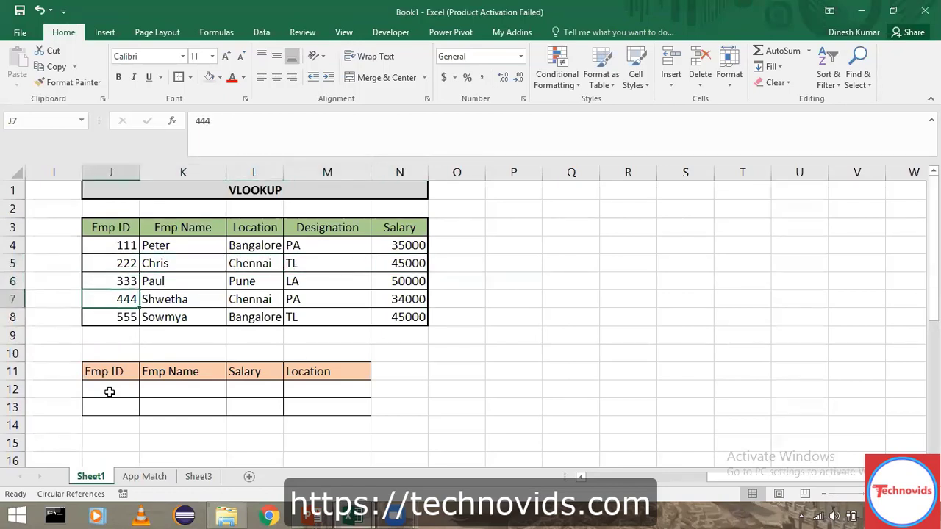
{"action": "key", "text": "Down"}
{"action": "key", "text": "Down"}
{"action": "key", "text": "Down"}
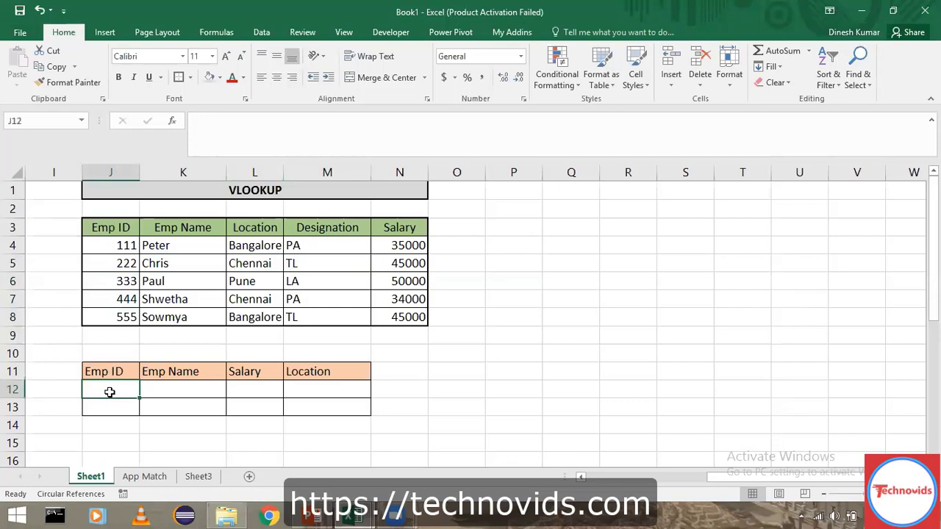
{"action": "type", "text": "111"}
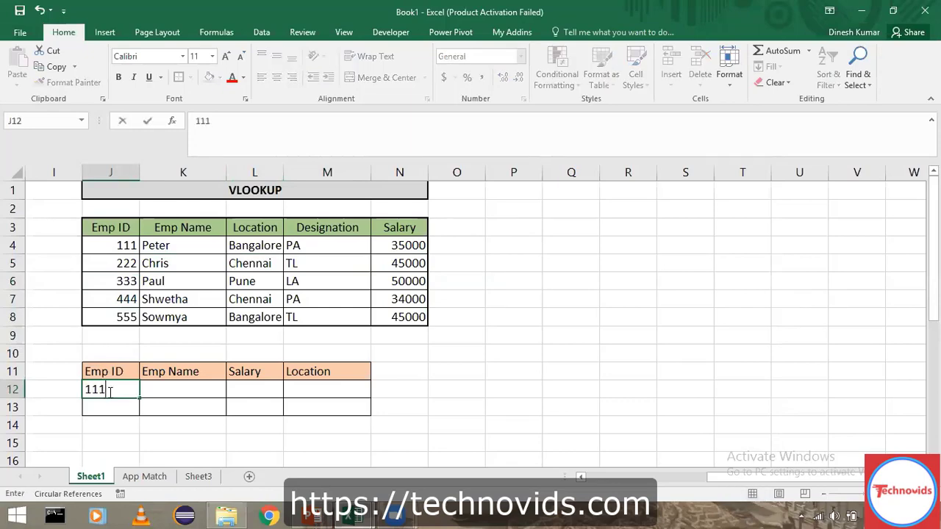
{"action": "key", "text": "Tab"}
{"action": "type", "text": "E"}
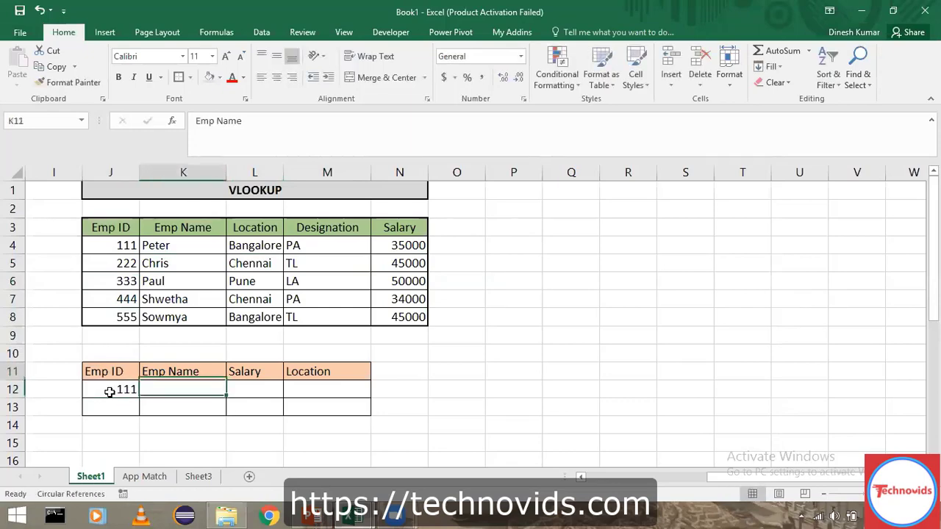
{"action": "key", "text": "Escape"}
{"action": "left_click", "coordinate": [109, 392]}
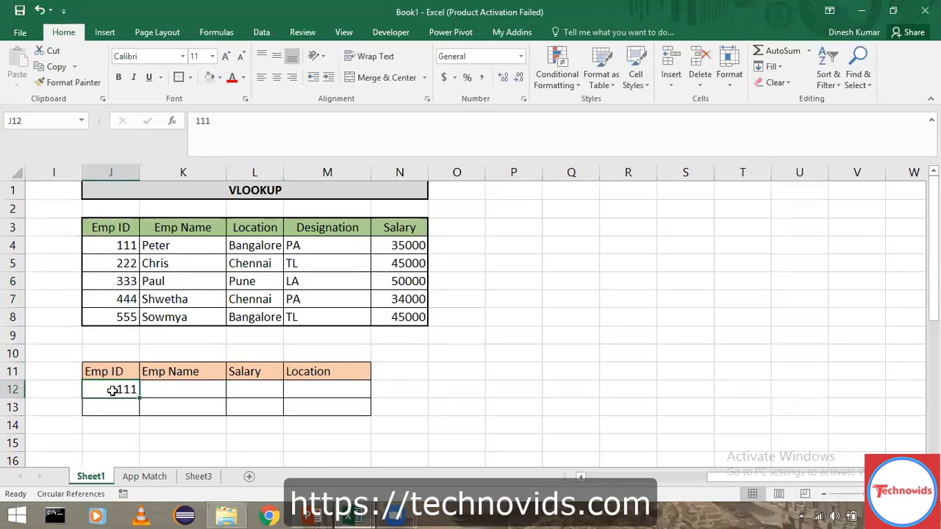
Step: Enter =VLOOKUP(J12,$J$3:$N$8,2,0) in cell K12 to look up the employee name
{"action": "left_click", "coordinate": [160, 390]}
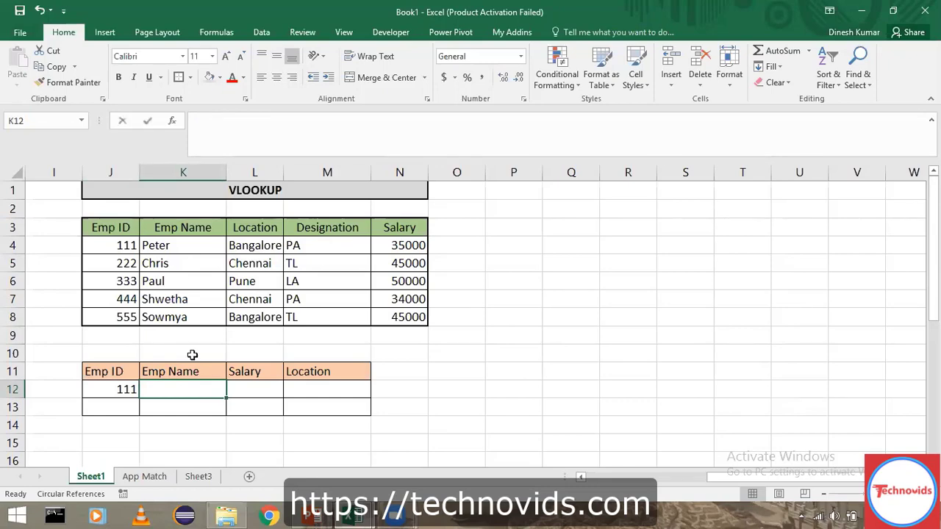
{"action": "type", "text": "=vl"}
{"action": "key", "text": "Tab"}
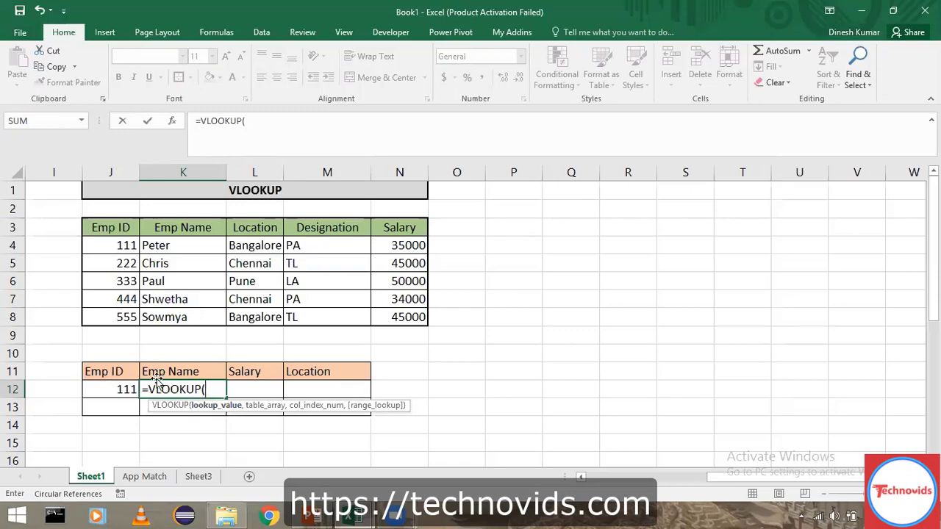
{"action": "left_click", "coordinate": [116, 391]}
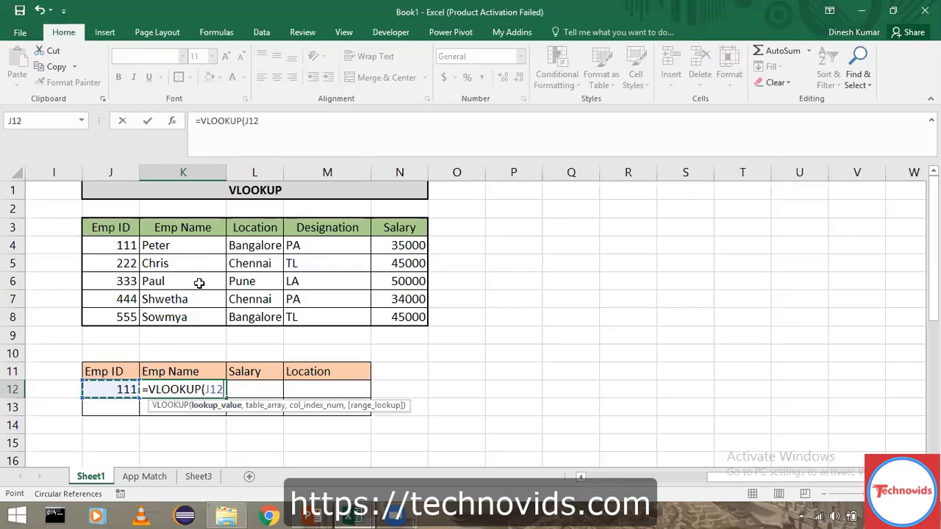
{"action": "type", "text": ","}
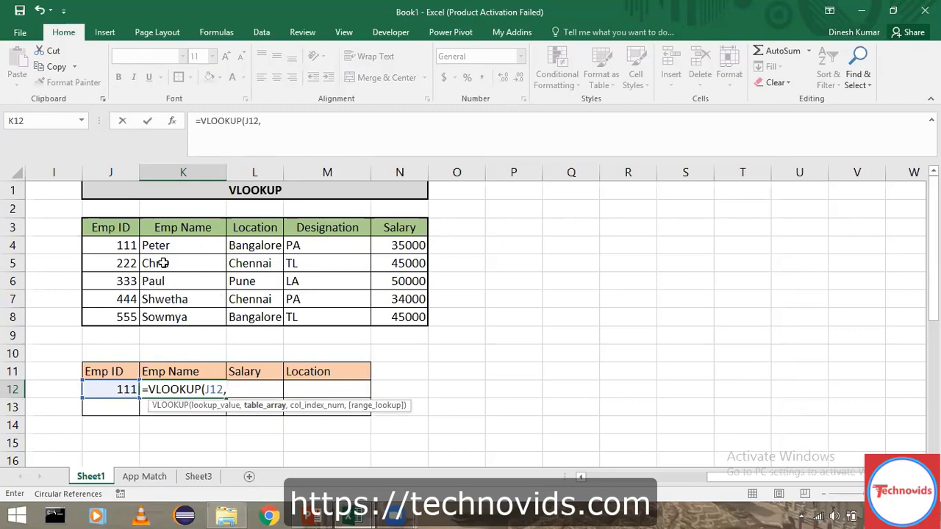
{"action": "left_click_drag", "start_coordinate": [116, 230], "coordinate": [394, 314]}
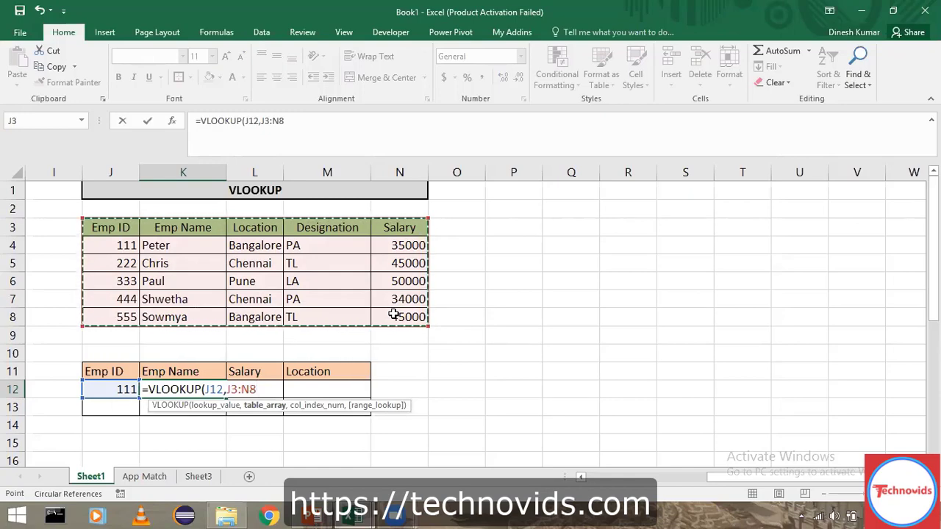
{"action": "key", "text": "F4"}
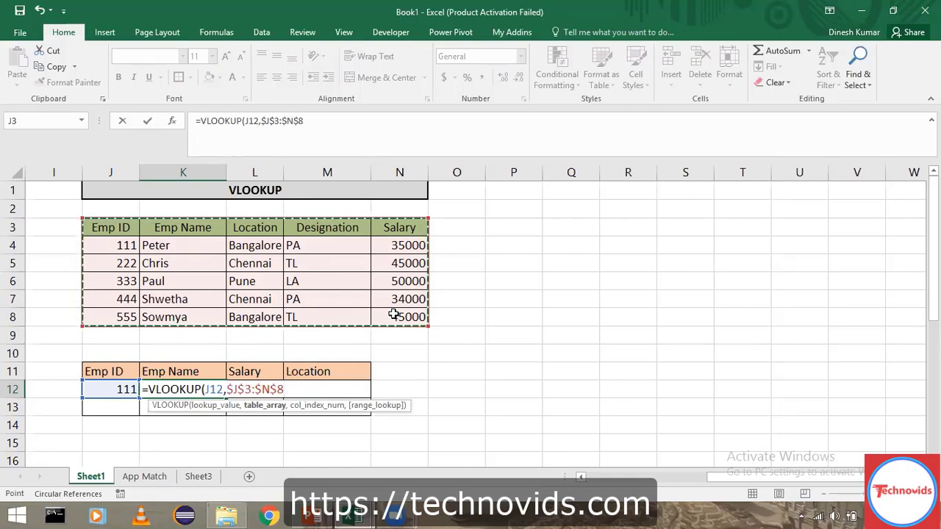
{"action": "type", "text": ",2"}
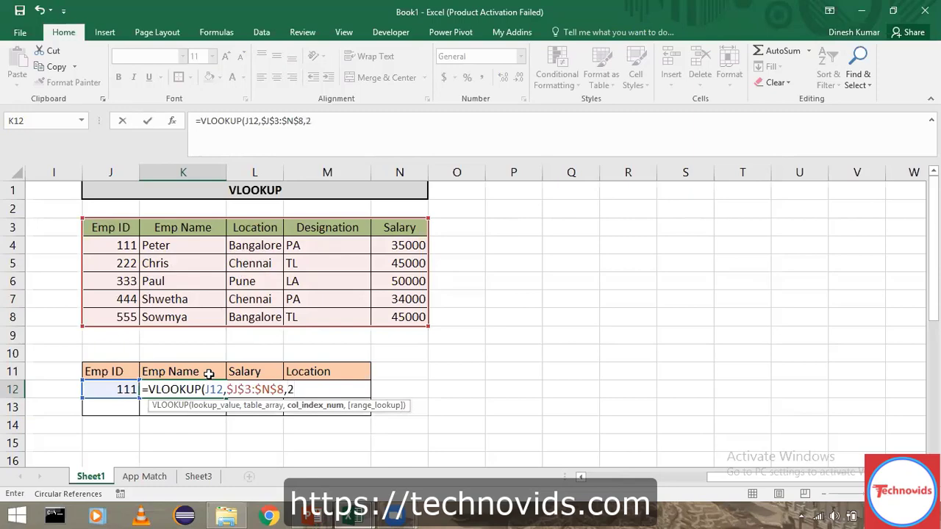
{"action": "type", "text": ",0"}
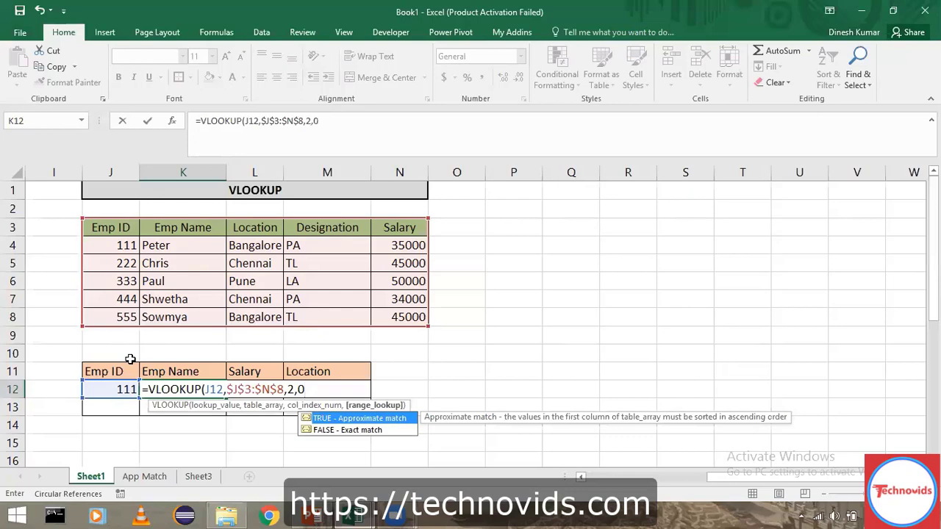
{"action": "type", "text": ")"}
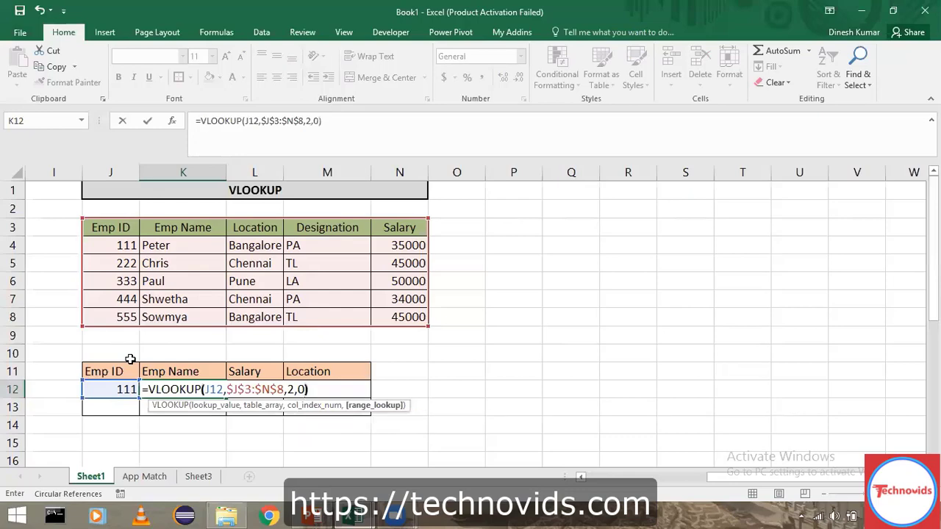
{"action": "key", "text": "Return"}
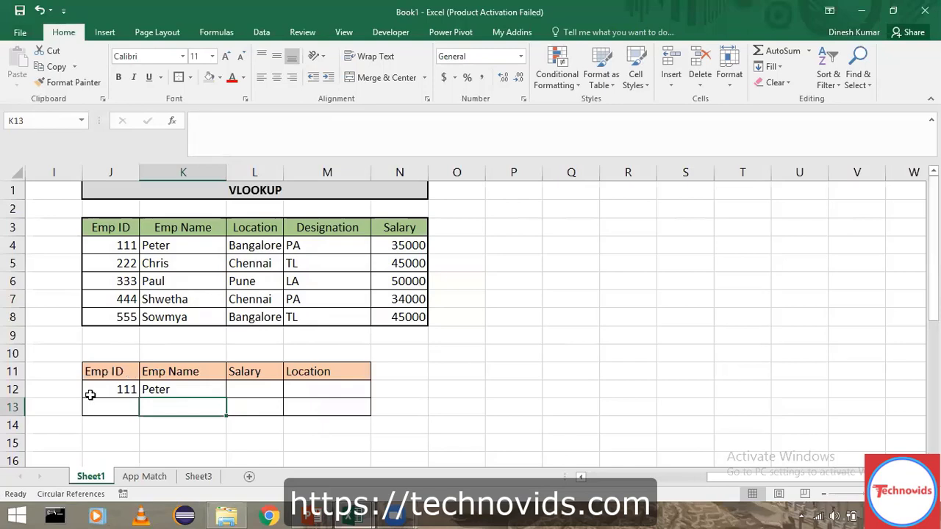
Step: Examine the VLOOKUP arguments in K12: lookup value, table array, column index and range lookup
{"action": "left_click", "coordinate": [163, 389]}
{"action": "double_click", "coordinate": [165, 389]}
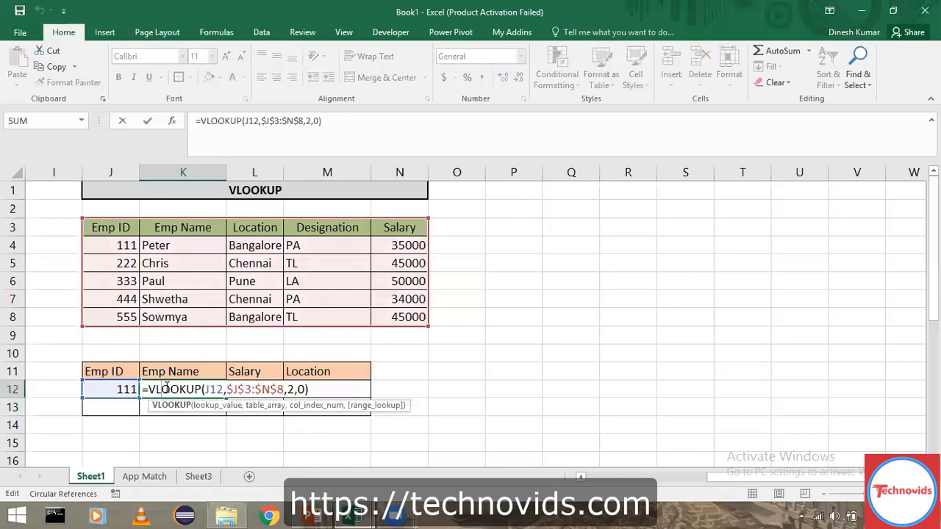
{"action": "left_click", "coordinate": [218, 409]}
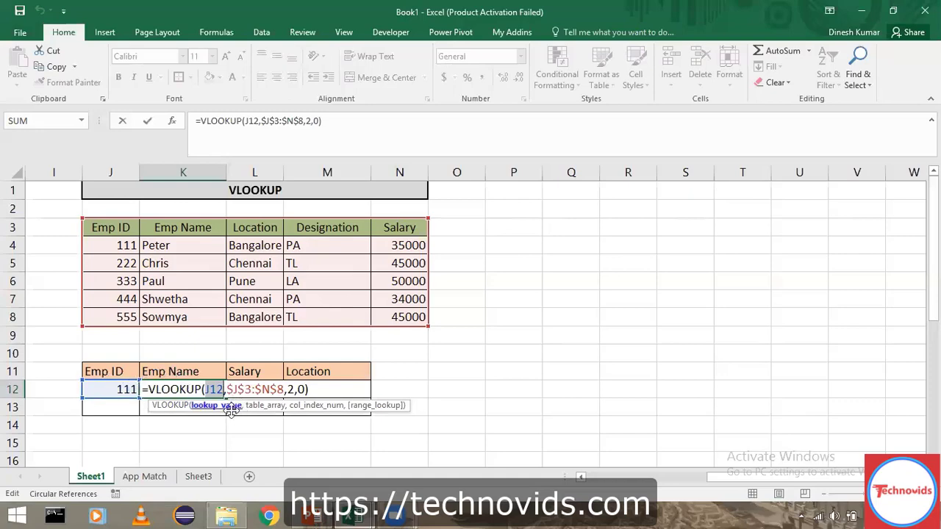
{"action": "left_click", "coordinate": [259, 407]}
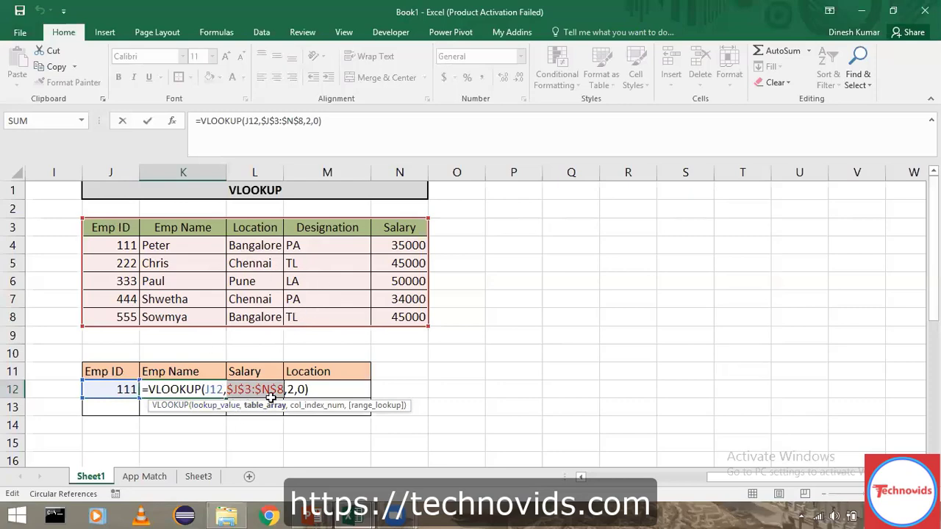
{"action": "left_click", "coordinate": [316, 409]}
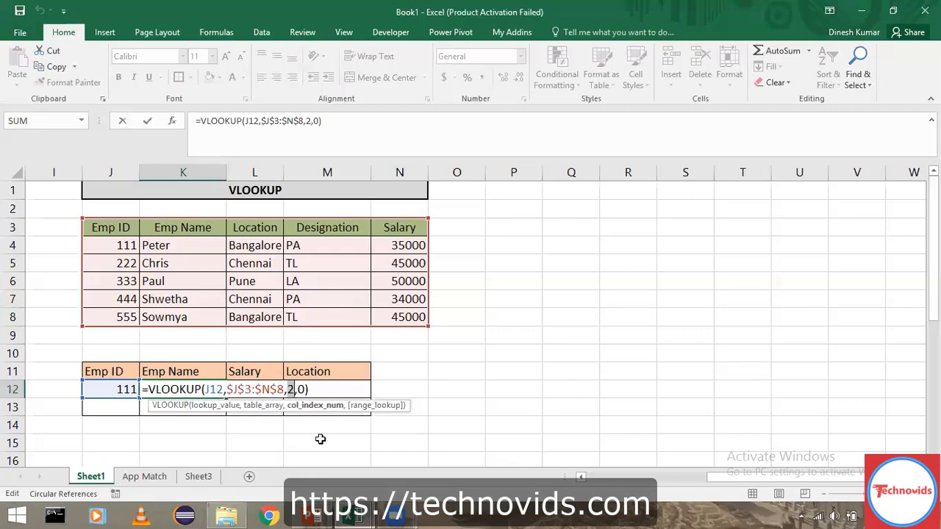
{"action": "left_click", "coordinate": [373, 410]}
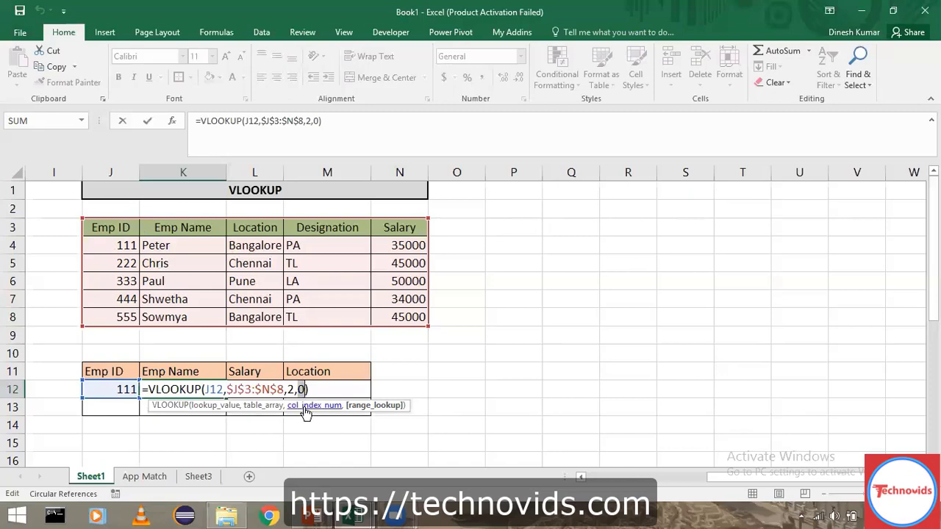
{"action": "key", "text": "Return"}
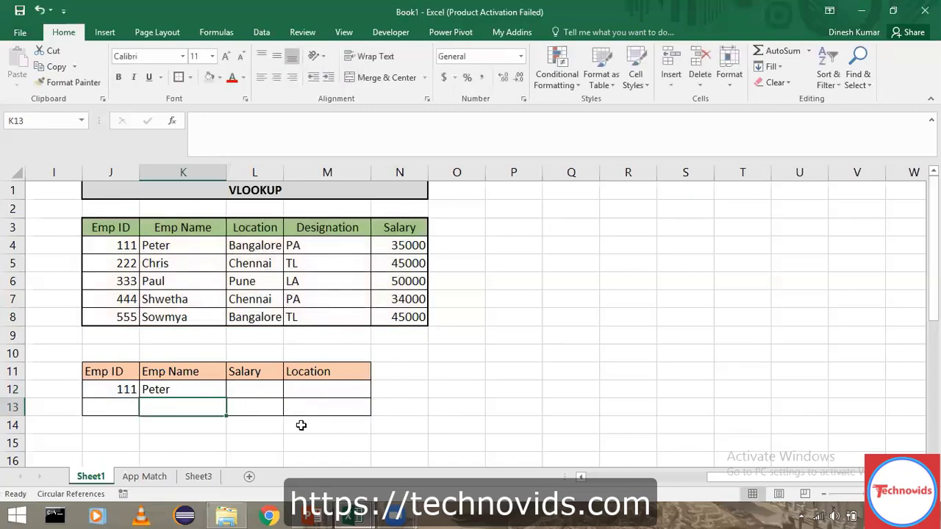
{"action": "key", "text": "Up"}
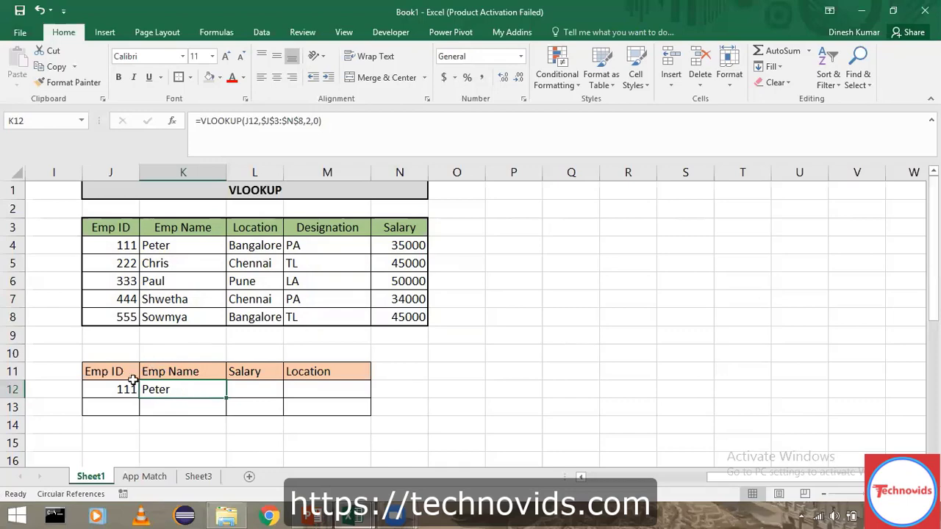
{"action": "double_click", "coordinate": [182, 390]}
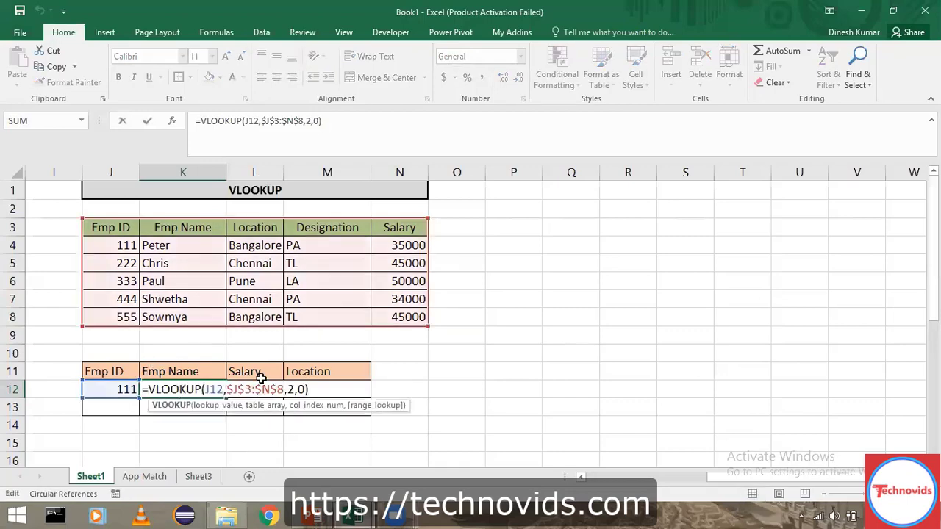
{"action": "key", "text": "Escape"}
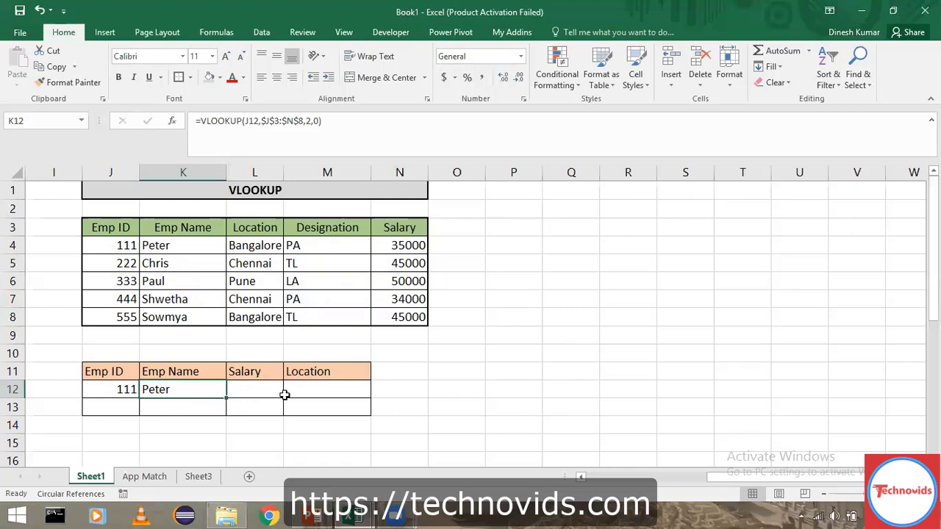
{"action": "double_click", "coordinate": [186, 391]}
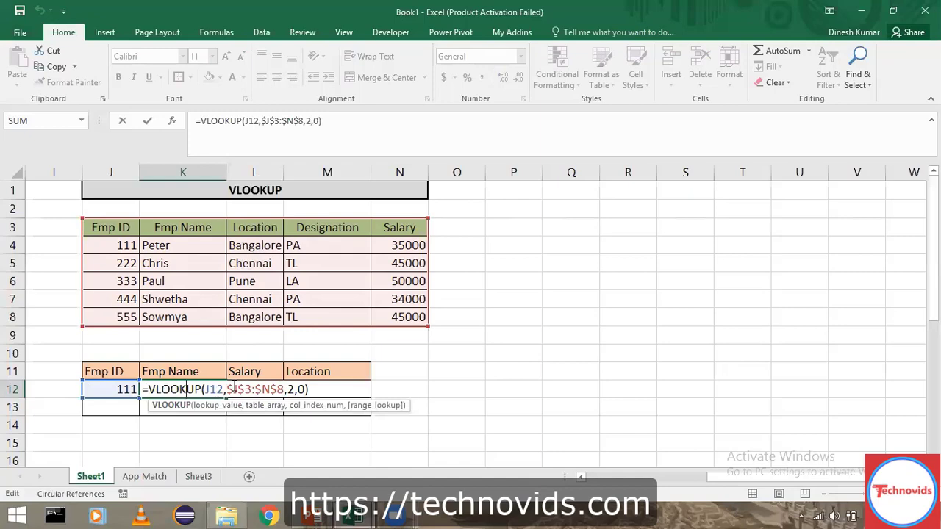
{"action": "left_click", "coordinate": [213, 409]}
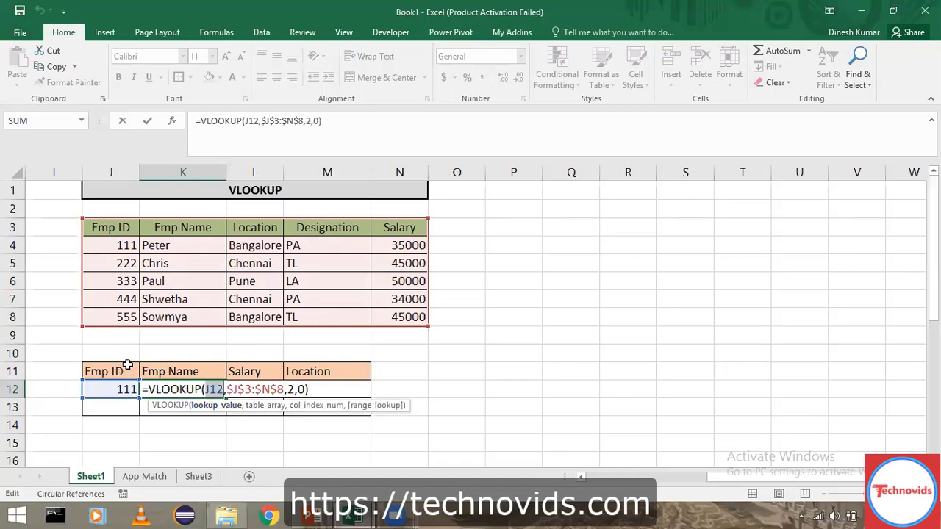
{"action": "key", "text": "ctrl+Return"}
{"action": "key", "text": "Tab"}
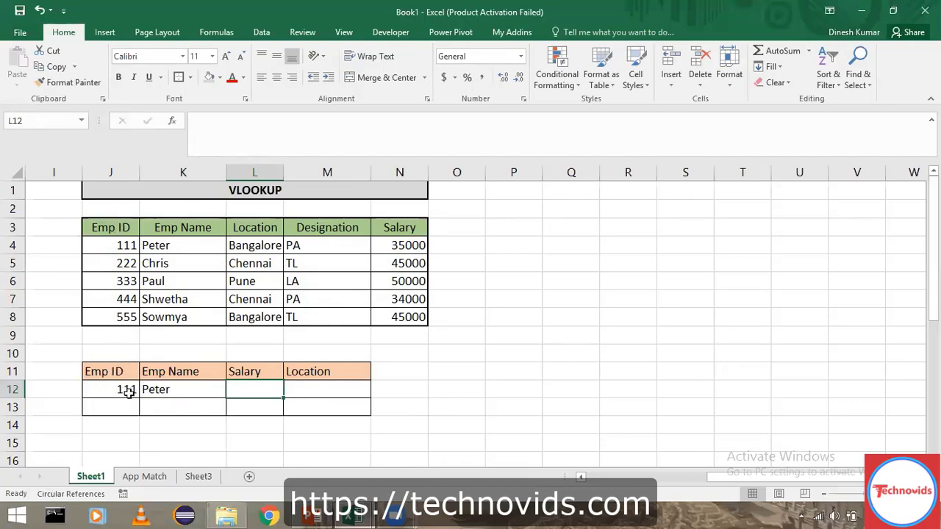
Step: Make the lookup value's column absolute in the K12 formula by changing the reference to $J12
{"action": "left_click", "coordinate": [190, 391]}
{"action": "double_click", "coordinate": [195, 391]}
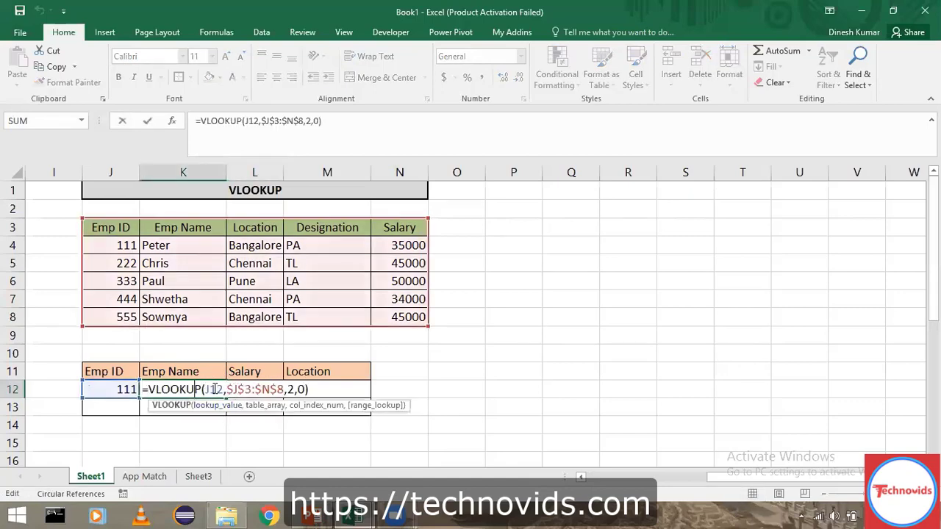
{"action": "key", "text": "Right"}
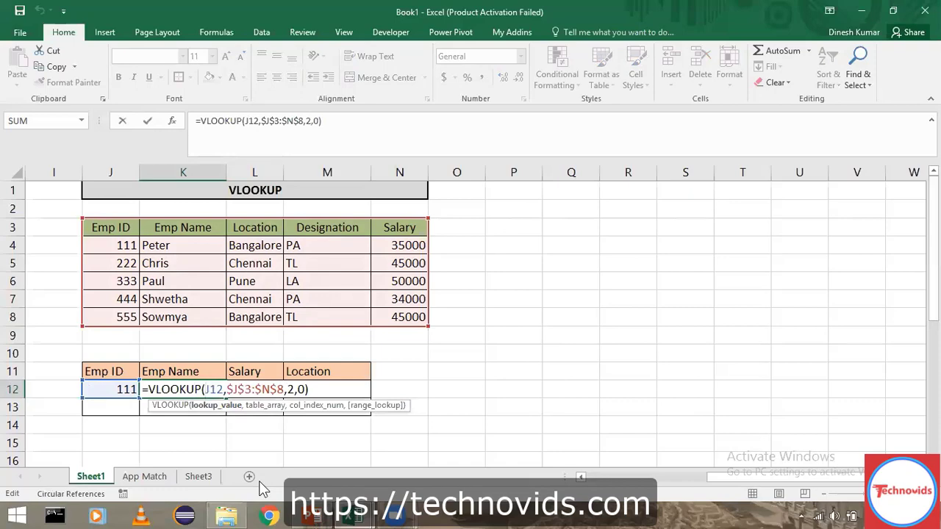
{"action": "type", "text": "$"}
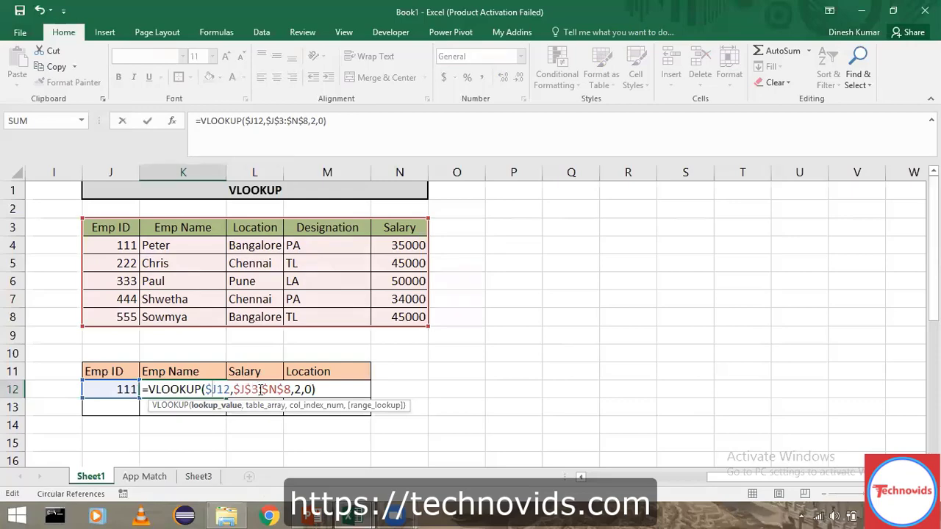
{"action": "key", "text": "ctrl+Return"}
Step: Fill the VLOOKUP formula from K12 across to the Salary and Location cells L12:M12
{"action": "key", "text": "shift+Right"}
{"action": "key", "text": "shift+Right"}
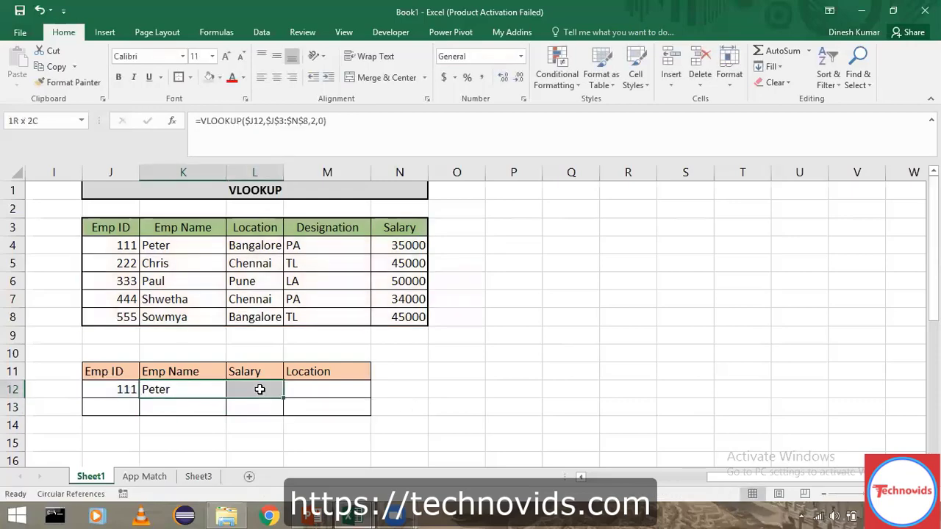
{"action": "key", "text": "ctrl+r"}
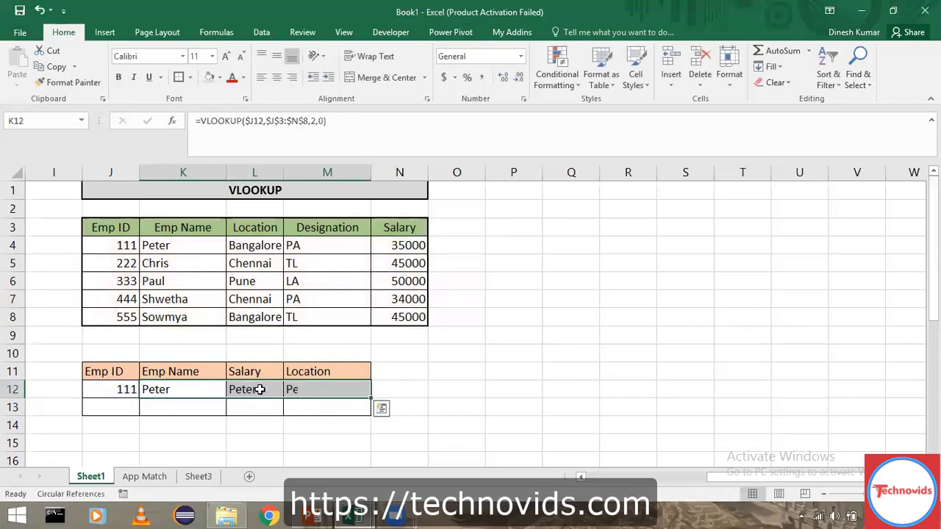
Step: Compare the VLOOKUP formulas in K12, L12 and M12, checking which column index each one uses
{"action": "left_click", "coordinate": [196, 388]}
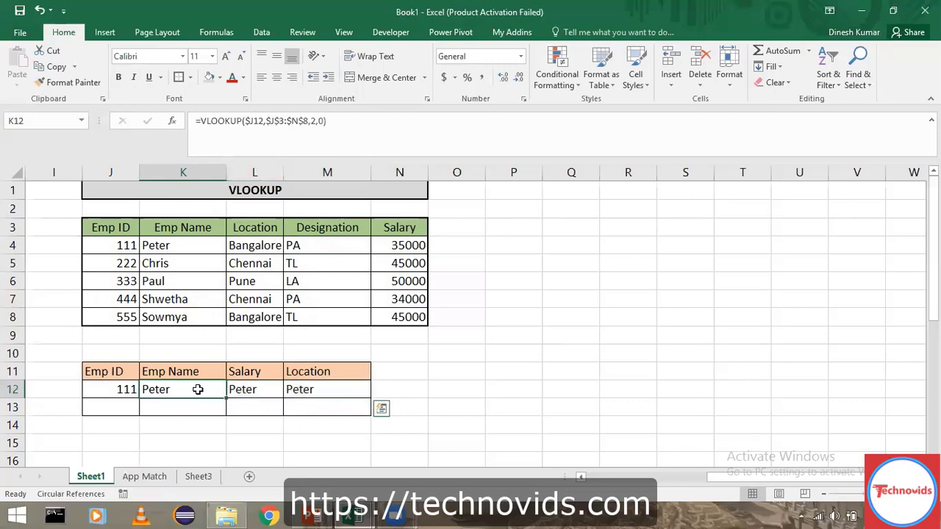
{"action": "left_click", "coordinate": [274, 391]}
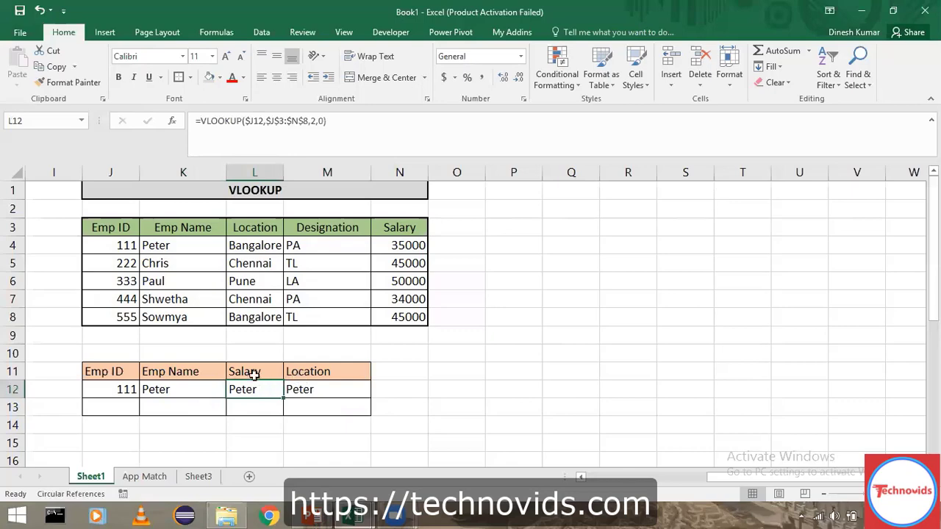
{"action": "double_click", "coordinate": [199, 388]}
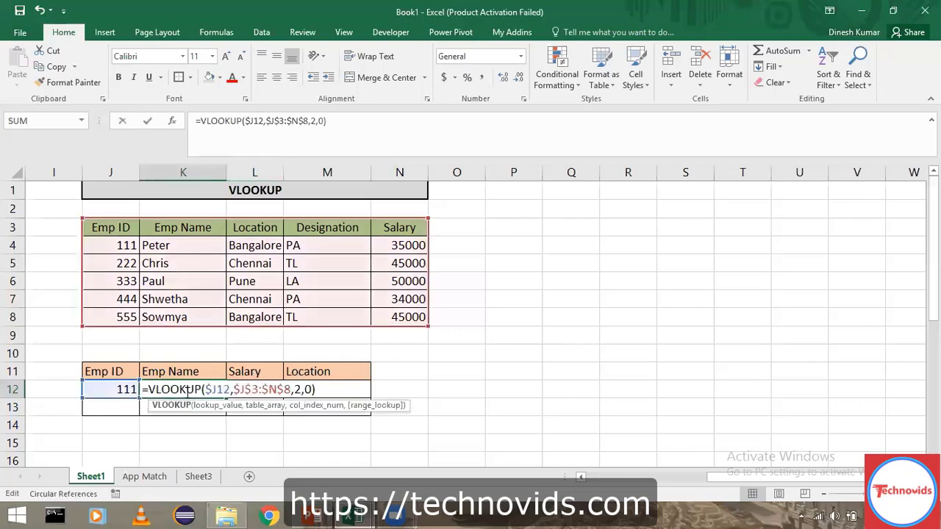
{"action": "left_click", "coordinate": [296, 389]}
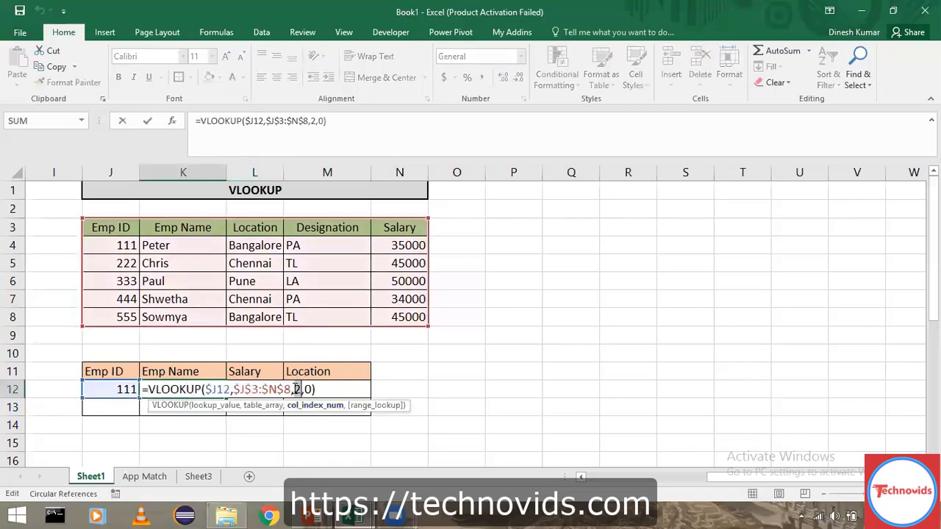
{"action": "key", "text": "Escape"}
{"action": "key", "text": "Right"}
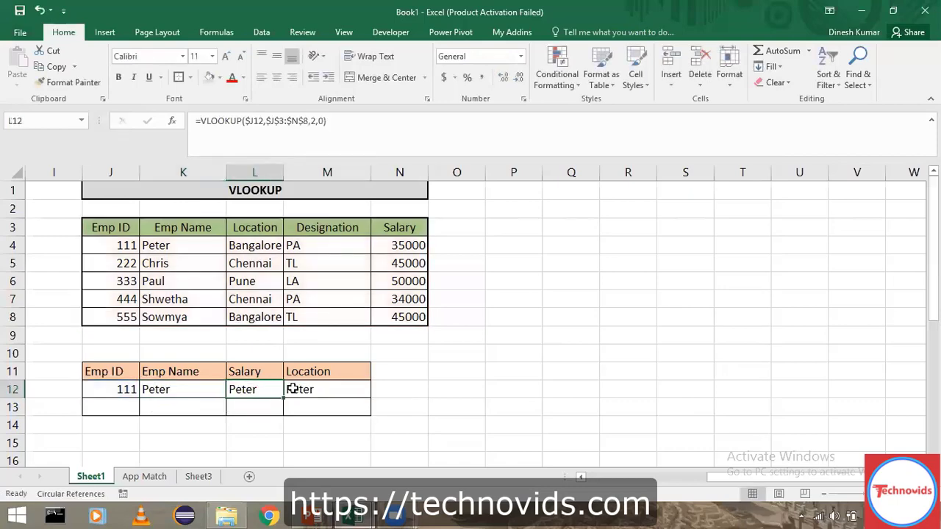
{"action": "double_click", "coordinate": [259, 390]}
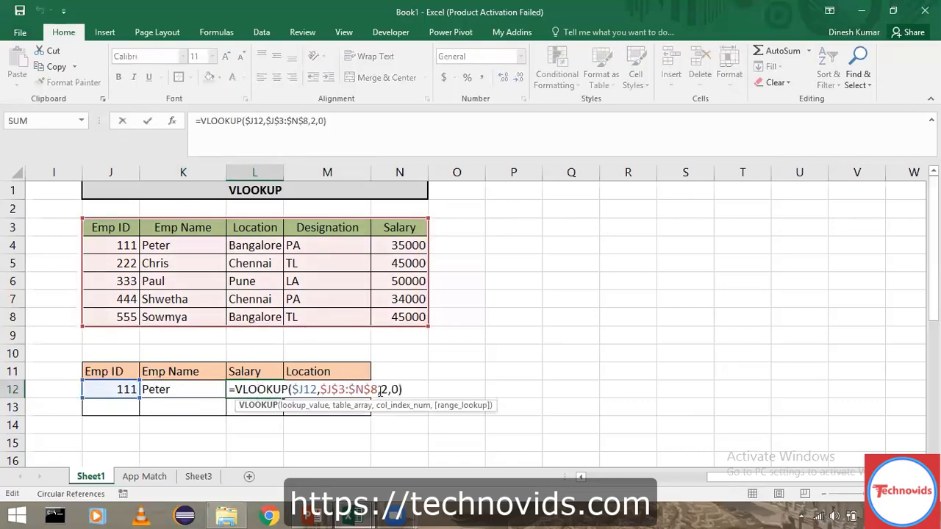
{"action": "left_click", "coordinate": [350, 390]}
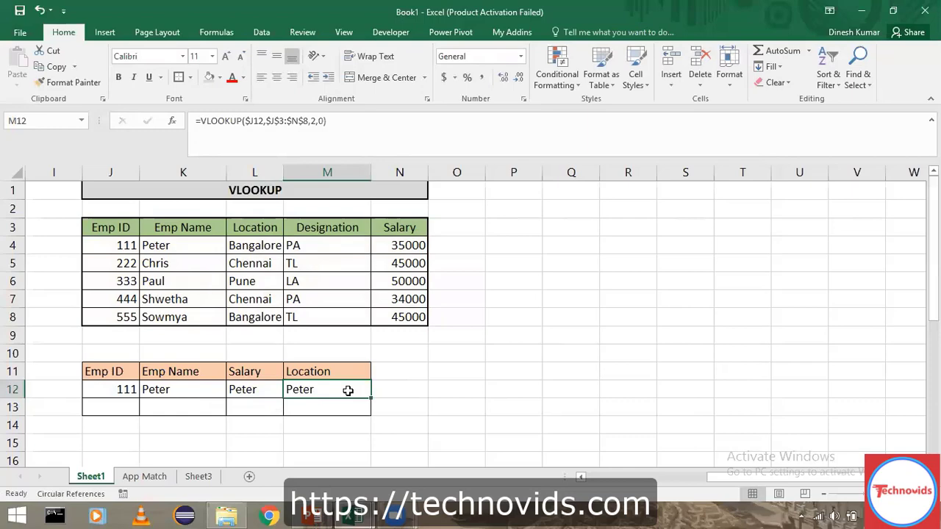
{"action": "double_click", "coordinate": [263, 389]}
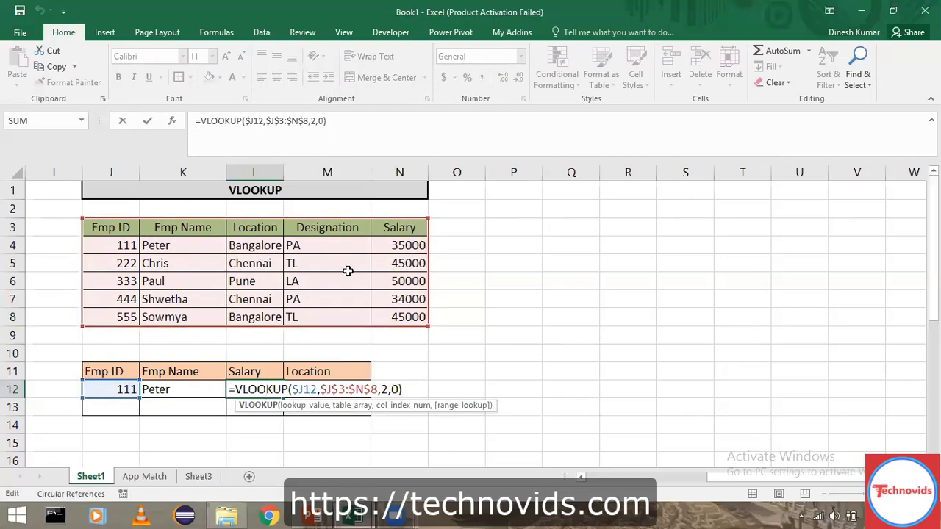
{"action": "key", "text": "ctrl+Return"}
{"action": "key", "text": "Right"}
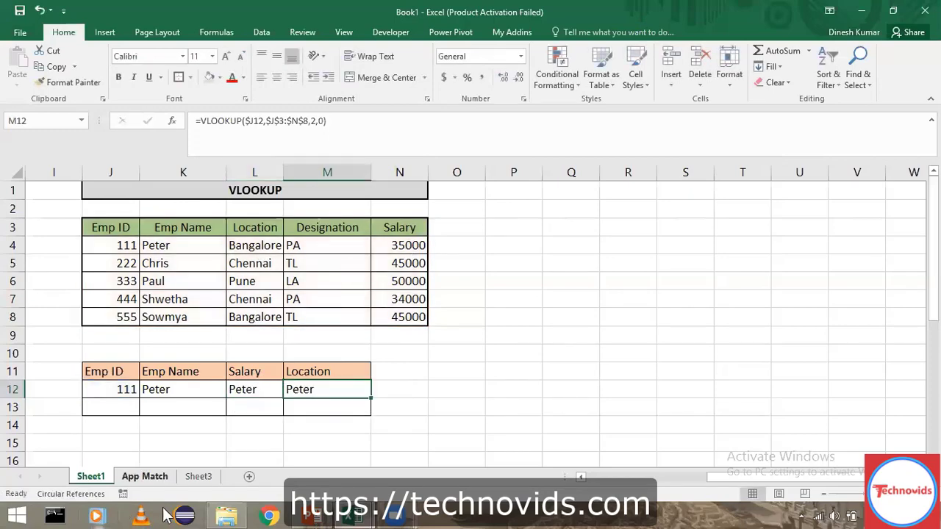
{"action": "double_click", "coordinate": [318, 388]}
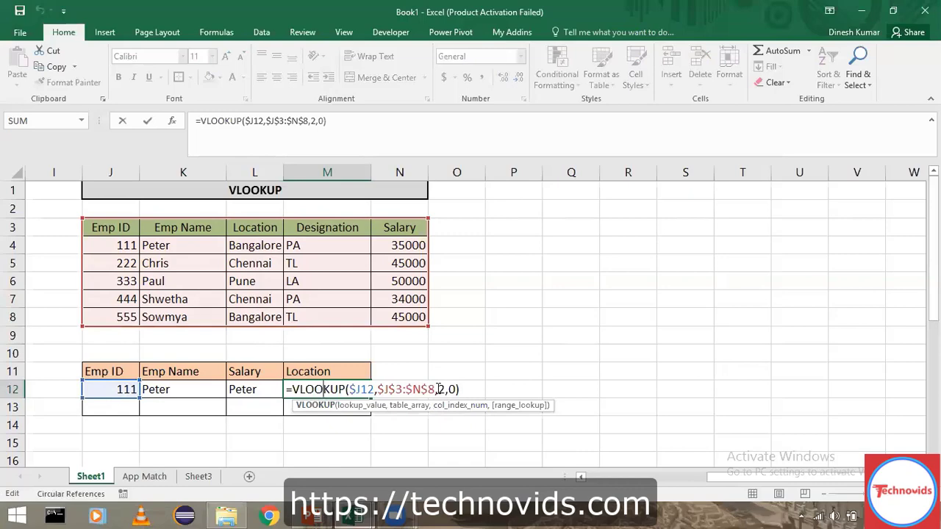
{"action": "key", "text": "Escape"}
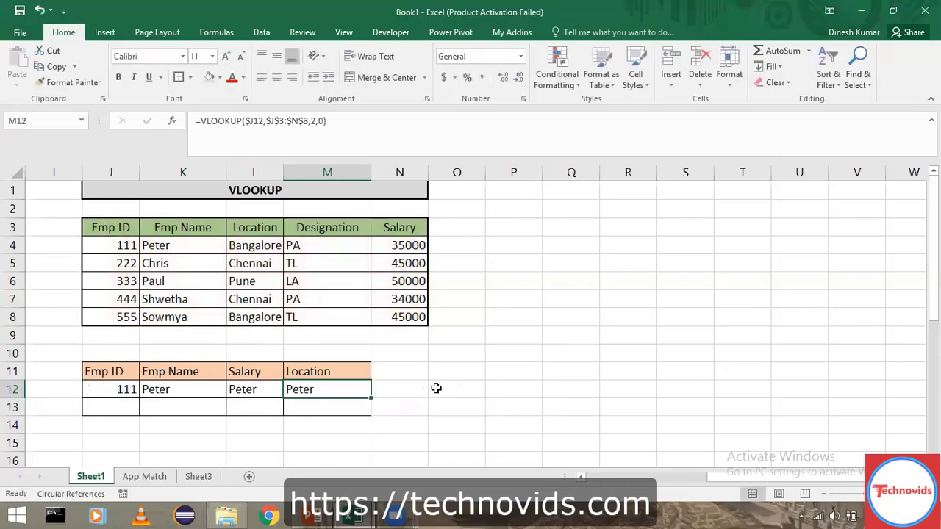
{"action": "key", "text": "Left"}
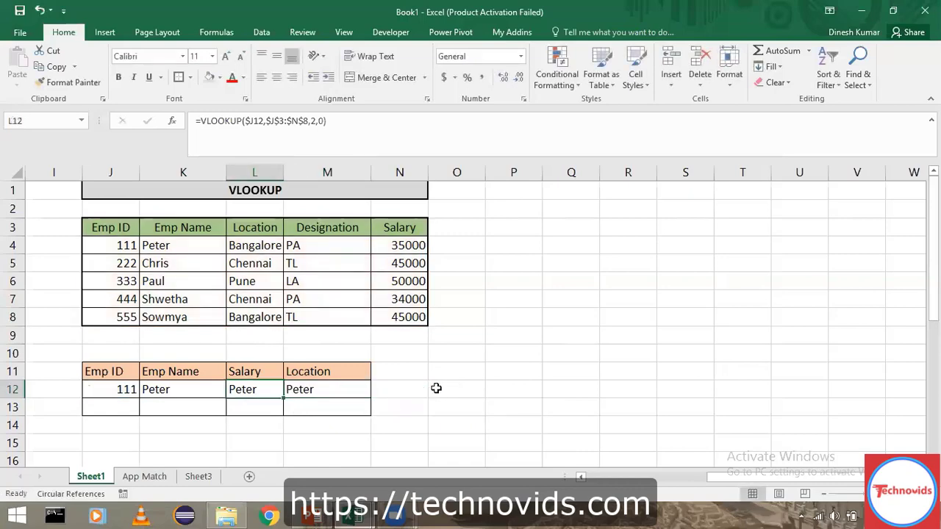
{"action": "double_click", "coordinate": [186, 391]}
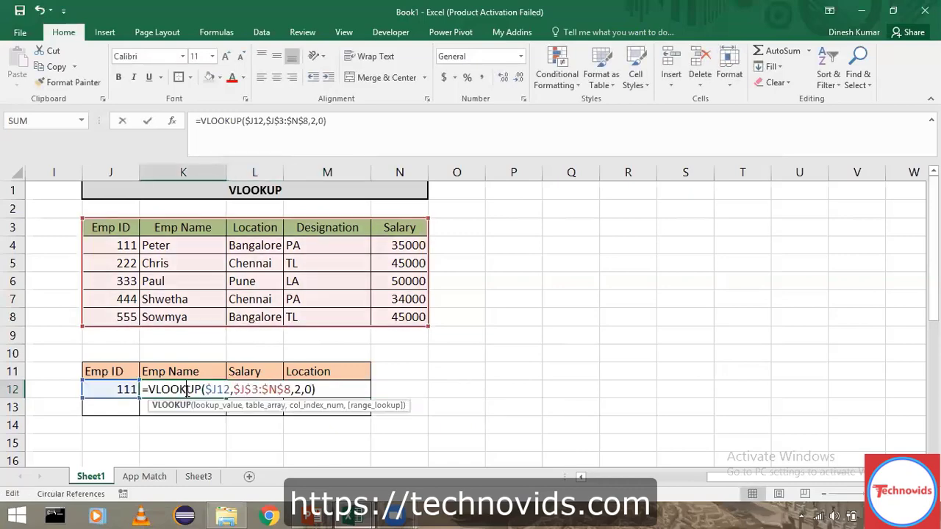
{"action": "left_click", "coordinate": [315, 406]}
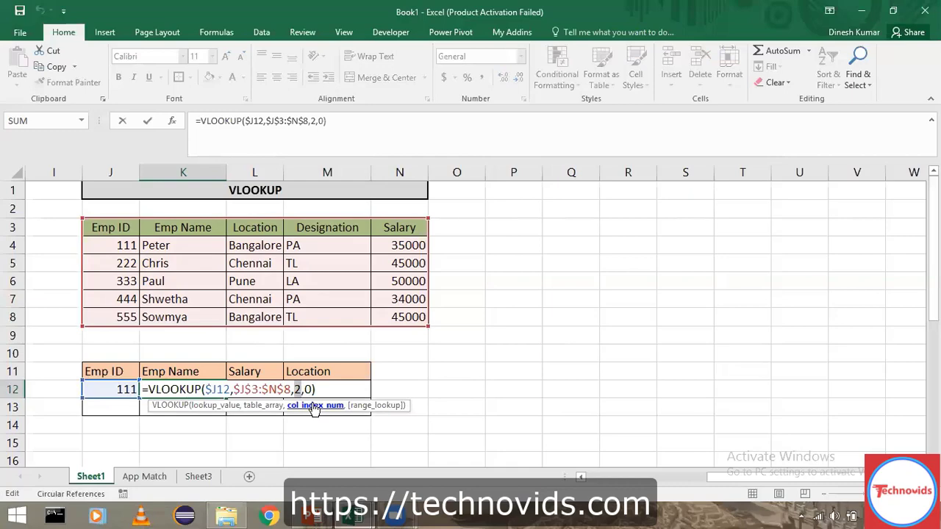
{"action": "key", "text": "Return"}
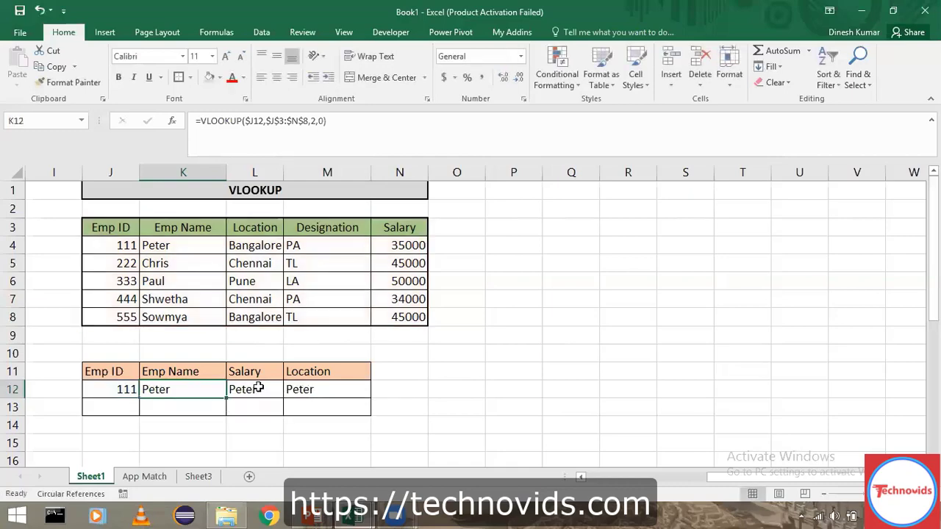
Step: Set the VLOOKUP column index in Salary cell L12 to 5
{"action": "double_click", "coordinate": [259, 389]}
{"action": "double_click", "coordinate": [385, 388]}
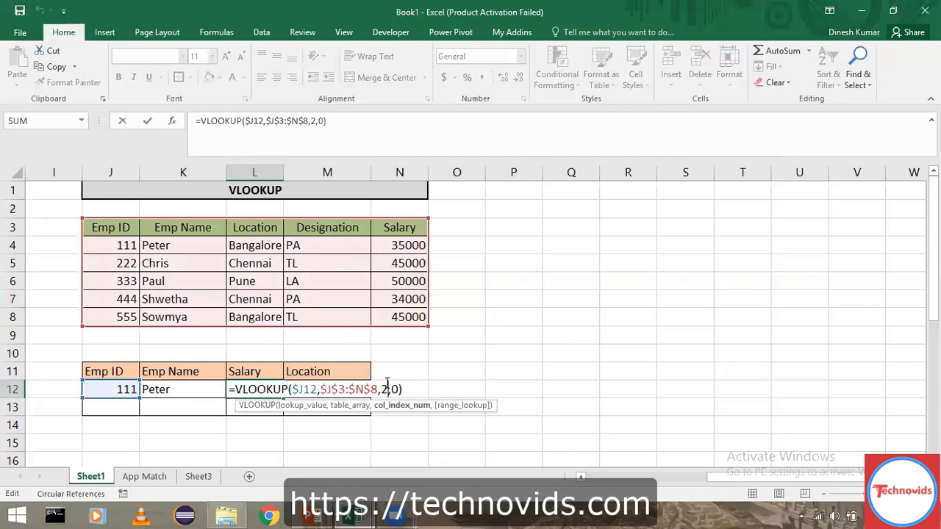
{"action": "type", "text": "5"}
{"action": "key", "text": "Return"}
{"action": "key", "text": "Up"}
{"action": "key", "text": "Right"}
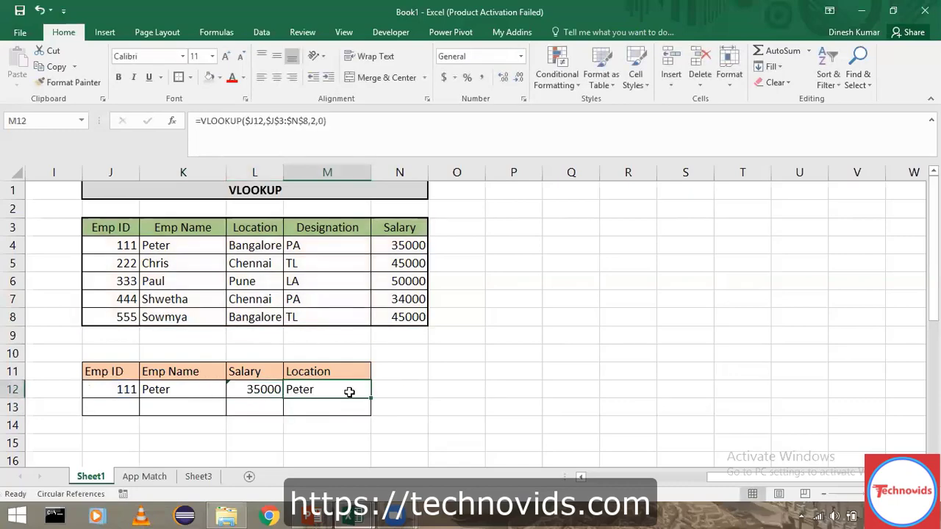
Step: Set the VLOOKUP column index in Location cell M12 to 3
{"action": "double_click", "coordinate": [350, 392]}
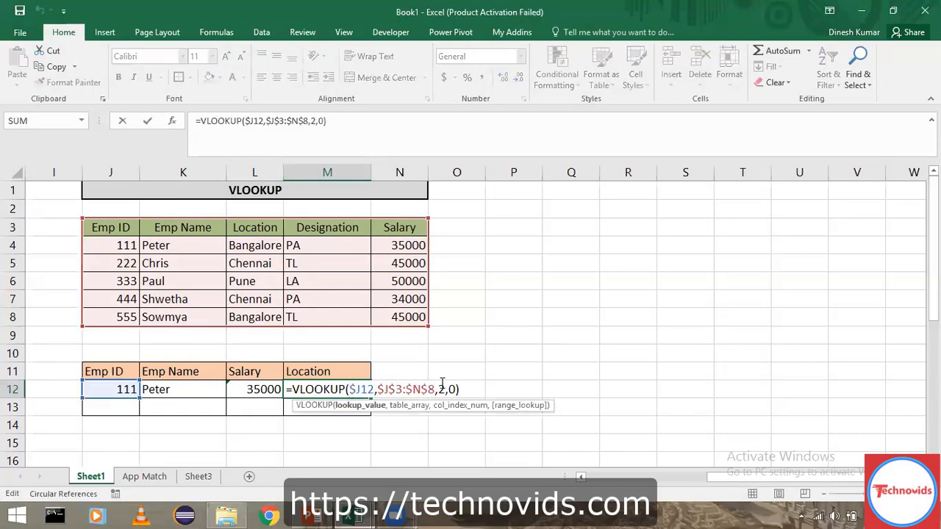
{"action": "double_click", "coordinate": [442, 388]}
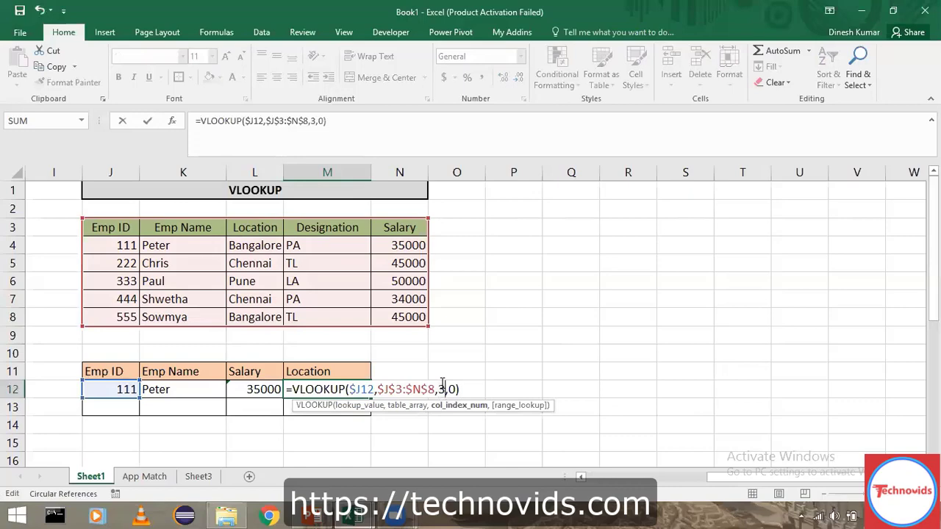
{"action": "type", "text": "3"}
{"action": "key", "text": "ctrl+Return"}
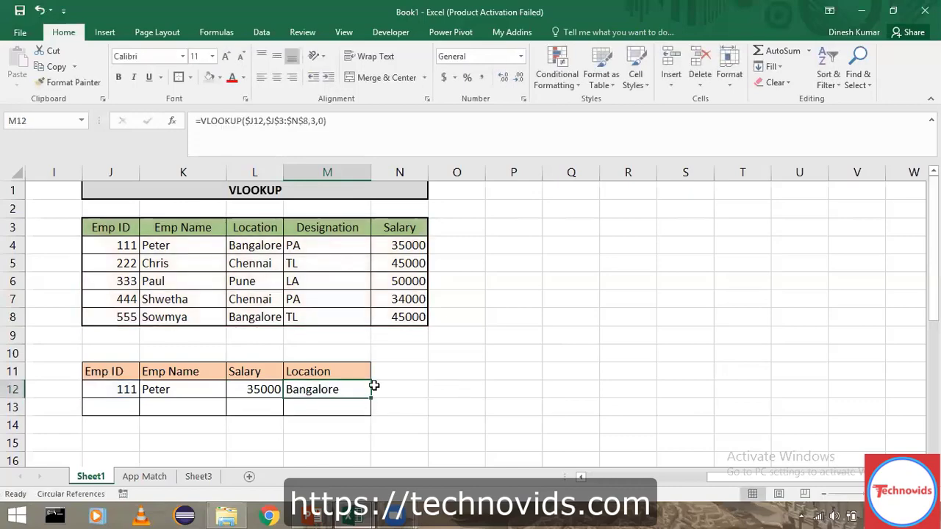
{"action": "left_click", "coordinate": [197, 392]}
{"action": "double_click", "coordinate": [197, 392]}
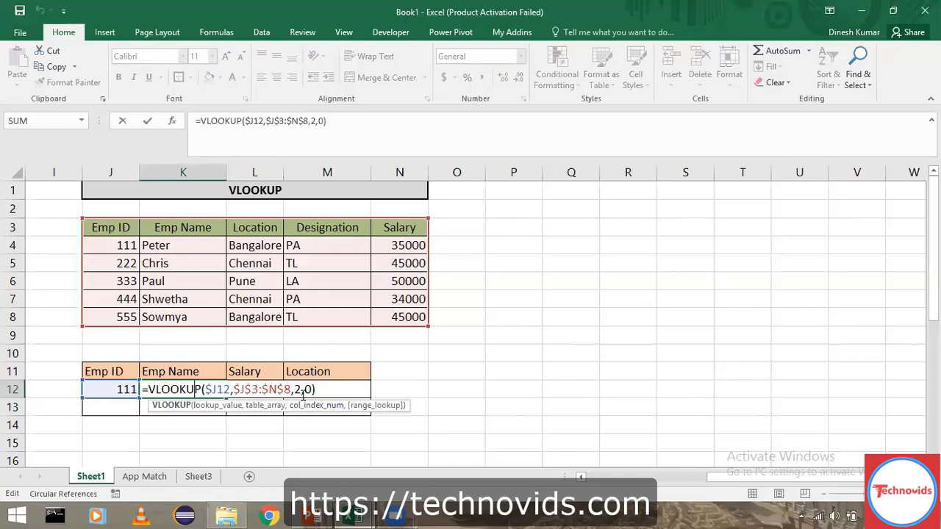
{"action": "key", "text": "Escape"}
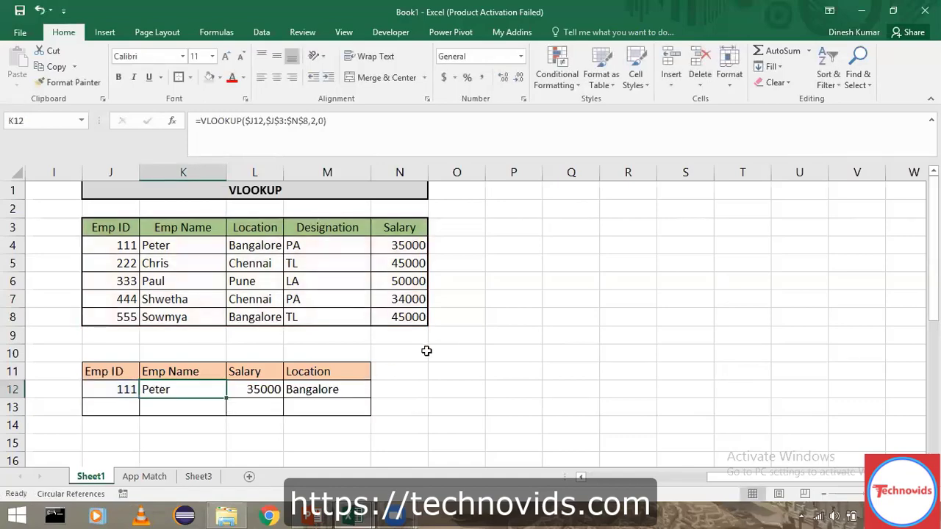
Step: Enter the heading MATCH in cell R1
{"action": "left_click", "coordinate": [626, 194]}
{"action": "type", "text": "MATCH"}
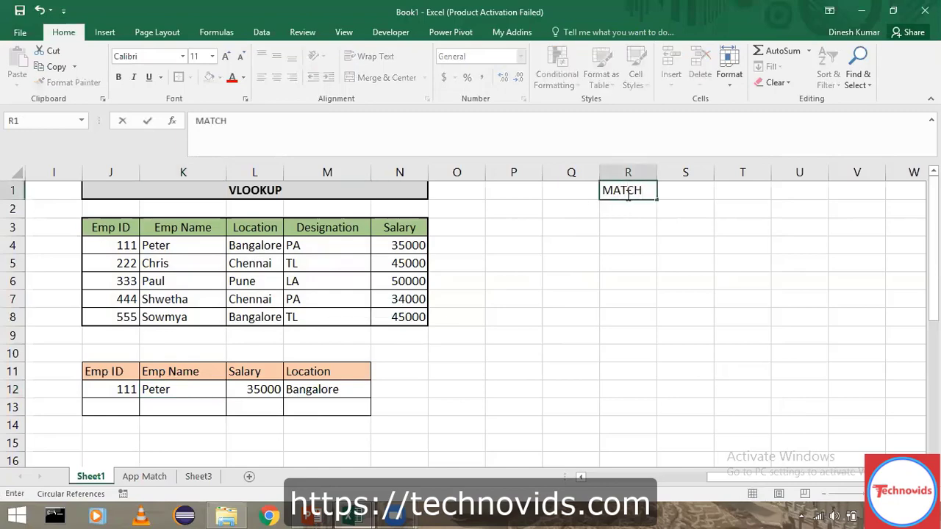
{"action": "key", "text": "Return"}
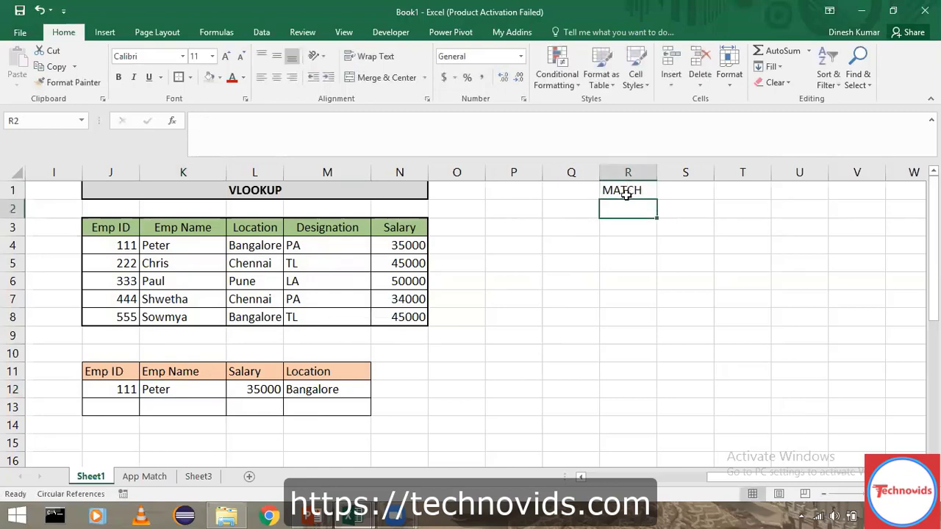
Step: Enter Location in cell R3 as the value for the MATCH example
{"action": "key", "text": "Return"}
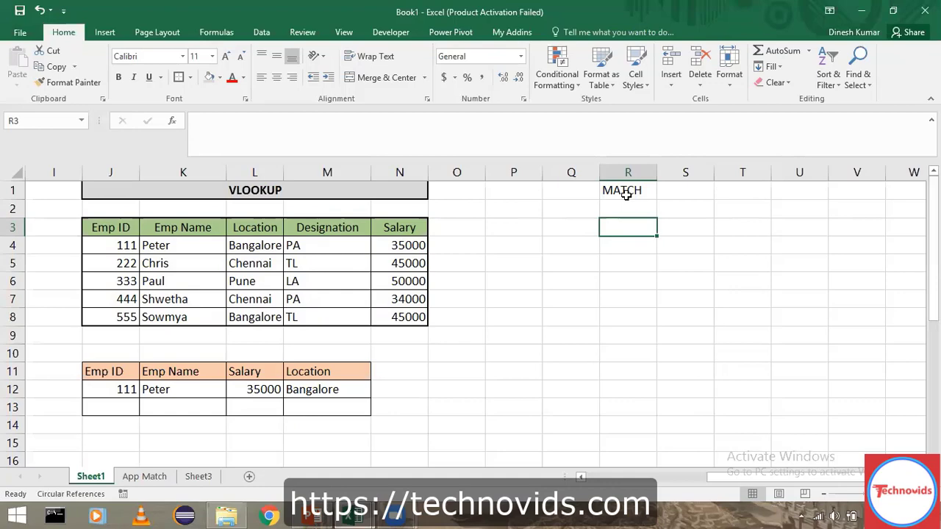
{"action": "type", "text": "Loctio"}
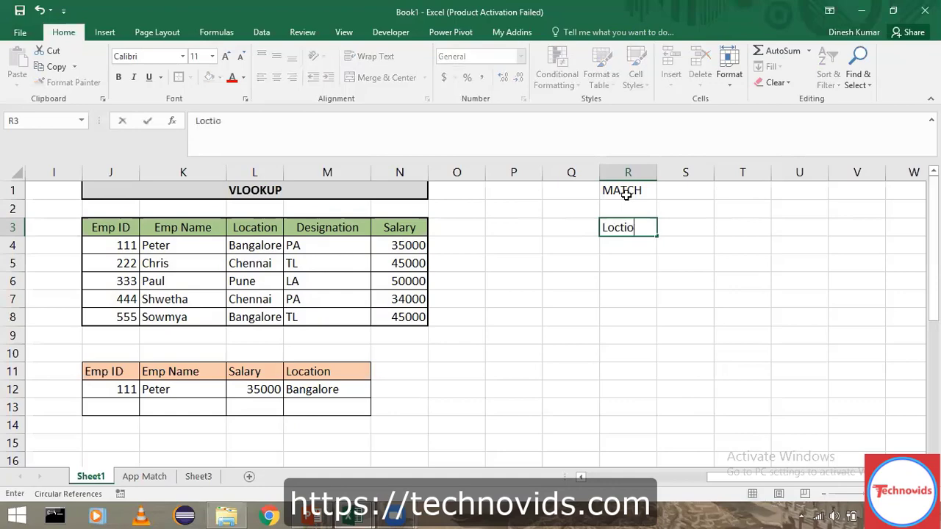
{"action": "key", "text": "BackSpace"}
{"action": "key", "text": "BackSpace"}
{"action": "type", "text": "at"}
{"action": "key", "text": "BackSpace"}
{"action": "key", "text": "BackSpace"}
{"action": "key", "text": "BackSpace"}
{"action": "type", "text": "ation"}
{"action": "key", "text": "Return"}
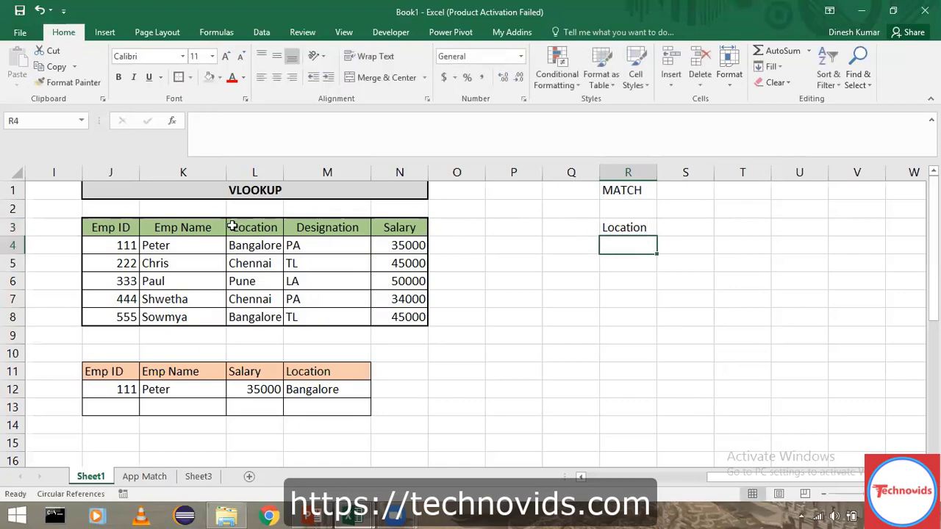
Step: Select the employee table's header row J3:N3 to review the order of its columns
{"action": "left_click", "coordinate": [119, 227]}
{"action": "key", "text": "ctrl+shift+Right"}
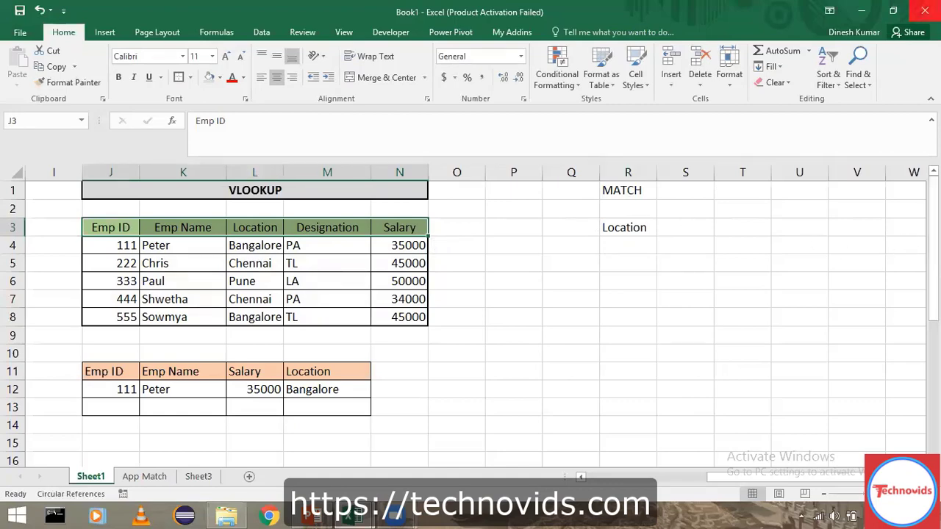
{"action": "mouse_move", "coordinate": [939, 2]}
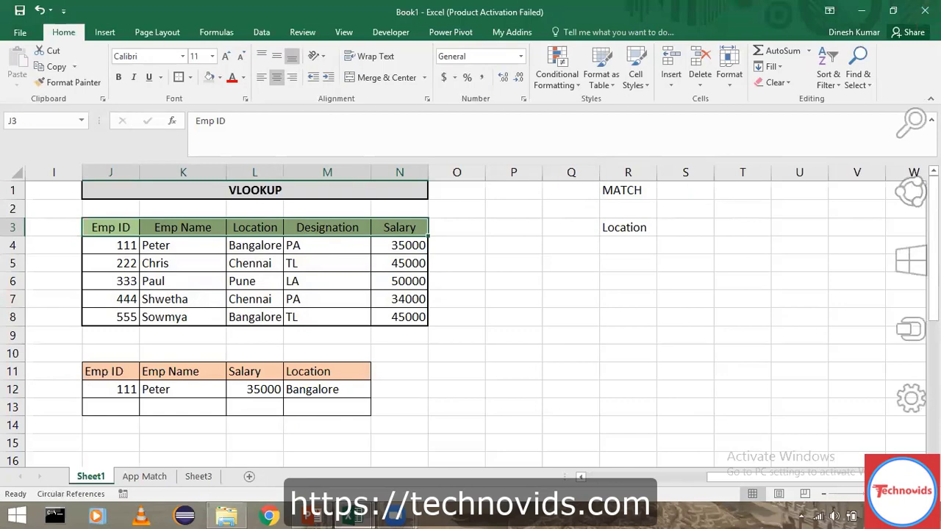
Step: Enter the formula =MATCH(R3,J3:N3,0) in cell R4 to find the header's column number
{"action": "left_click", "coordinate": [623, 248]}
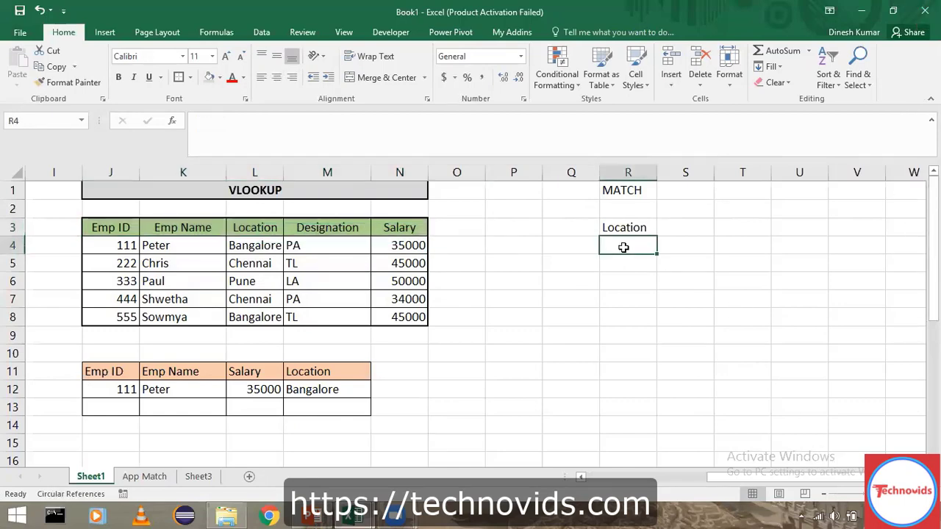
{"action": "type", "text": "=mat"}
{"action": "key", "text": "Tab"}
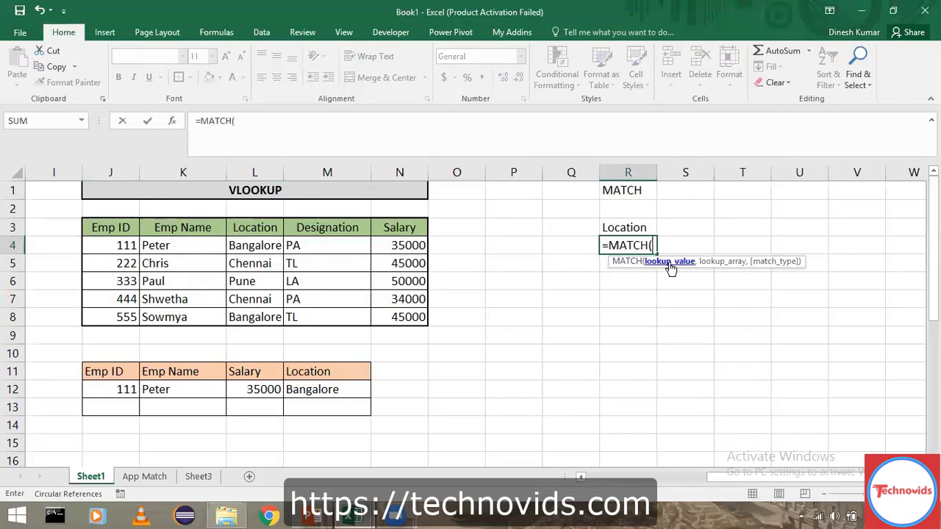
{"action": "left_click", "coordinate": [620, 227]}
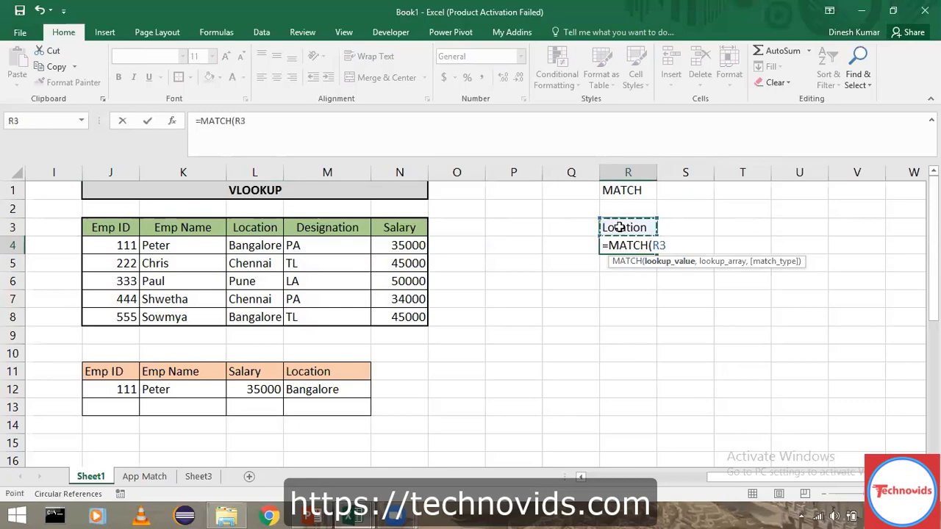
{"action": "type", "text": ","}
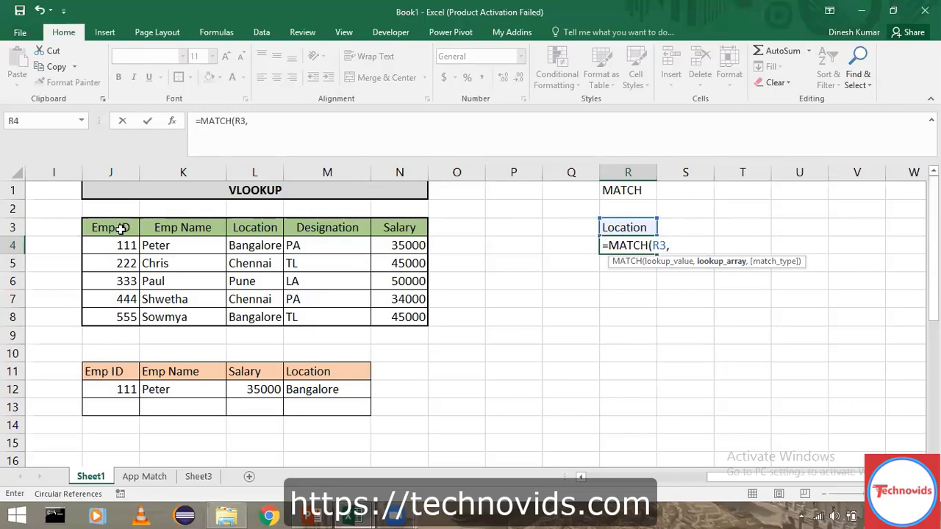
{"action": "left_click_drag", "start_coordinate": [121, 229], "coordinate": [384, 228]}
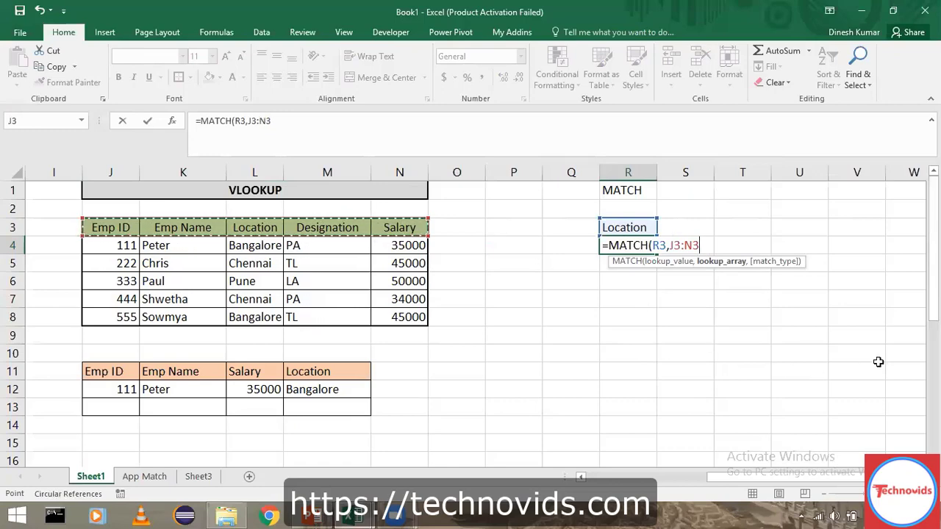
{"action": "type", "text": ","}
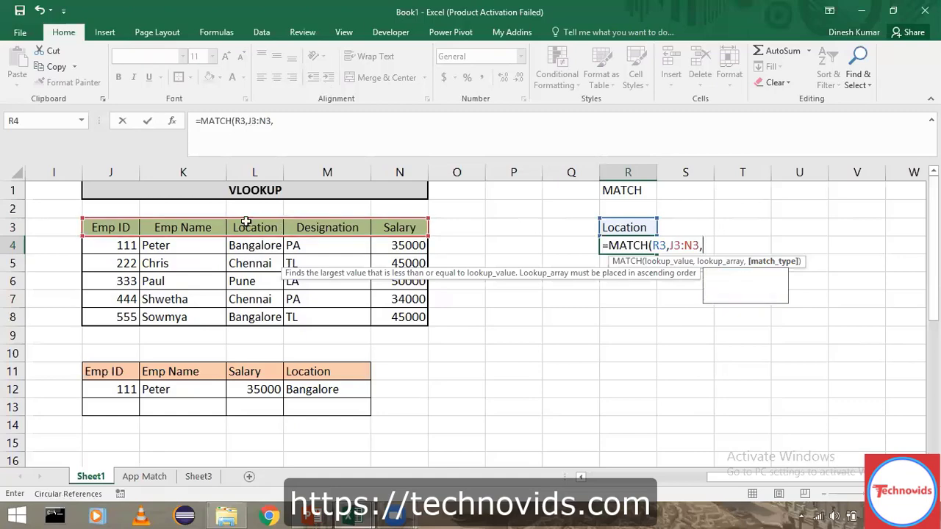
{"action": "type", "text": "0"}
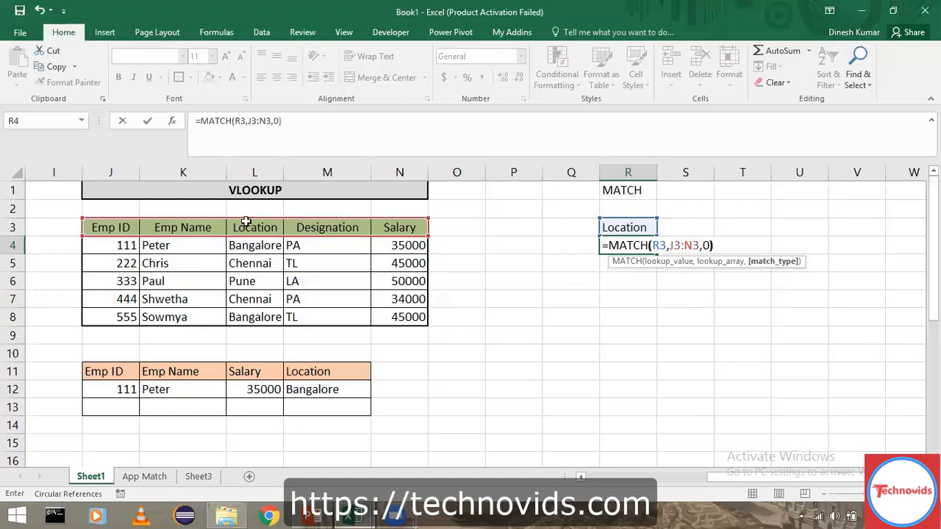
{"action": "type", "text": ")"}
{"action": "key", "text": "Return"}
{"action": "key", "text": "Up"}
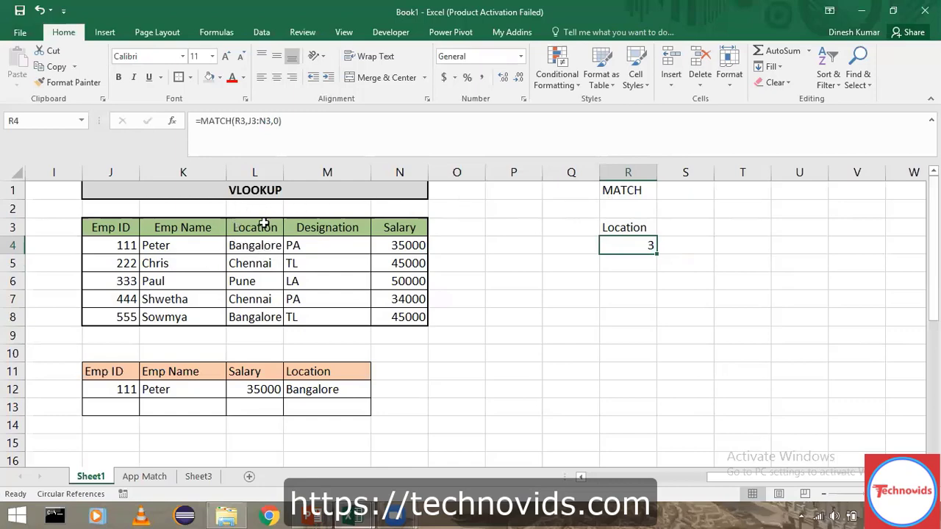
Step: Change the MATCH lookup header in cell R3 to Salary
{"action": "left_click", "coordinate": [642, 225]}
{"action": "type", "text": "Salary"}
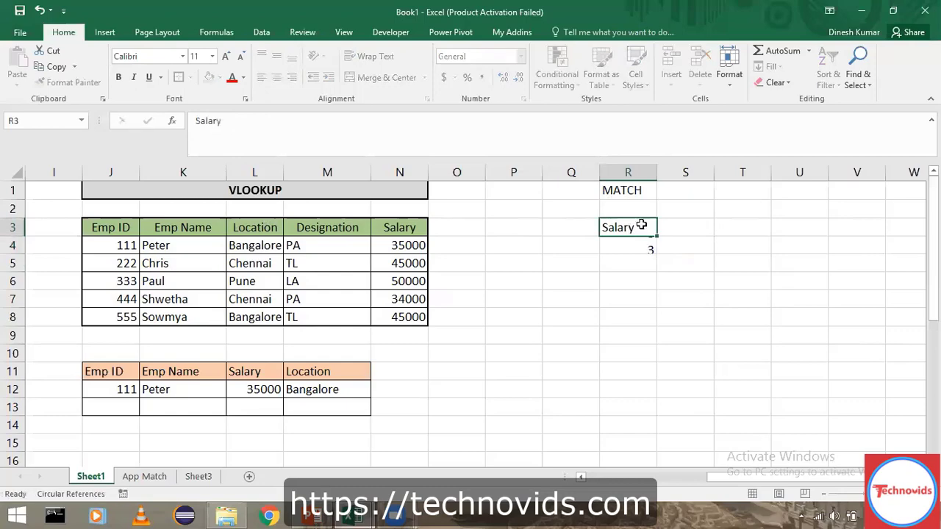
{"action": "key", "text": "Return"}
Step: Change the MATCH lookup header in cell R3 to Designation and widen column R to fit it
{"action": "left_click", "coordinate": [642, 225]}
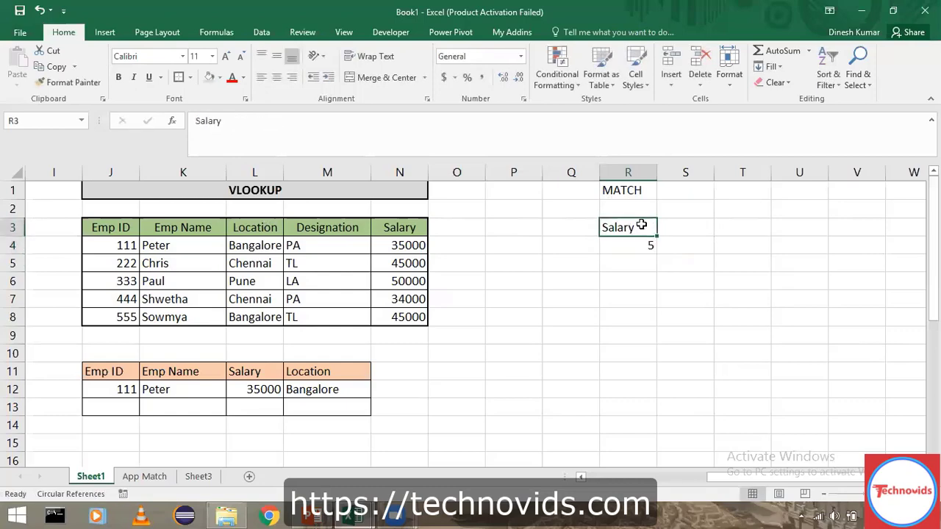
{"action": "type", "text": "Designatio"}
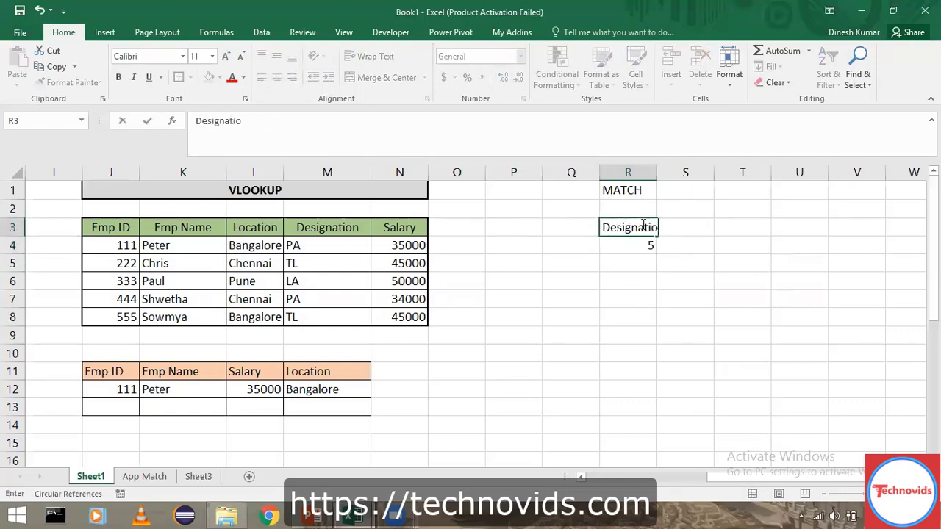
{"action": "type", "text": "n"}
{"action": "key", "text": "Return"}
{"action": "left_click", "coordinate": [641, 226]}
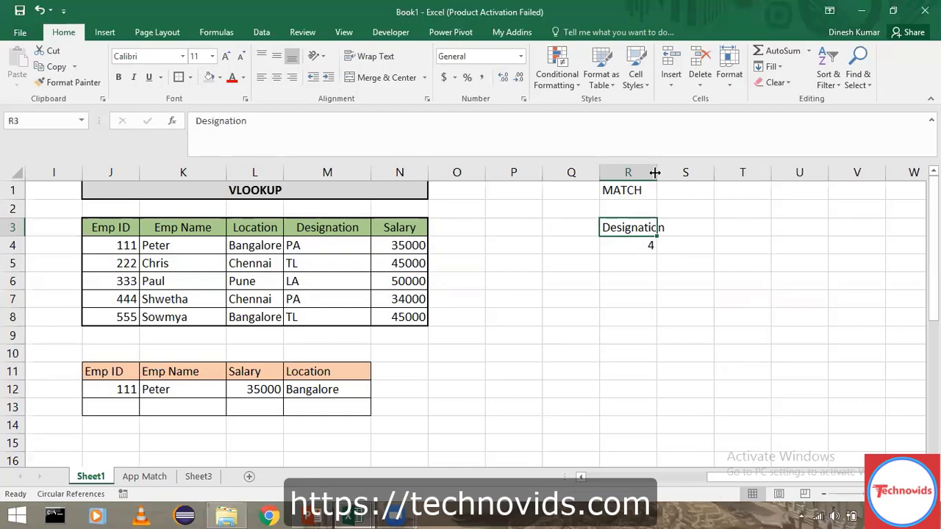
{"action": "left_click_drag", "start_coordinate": [656, 173], "coordinate": [686, 175]}
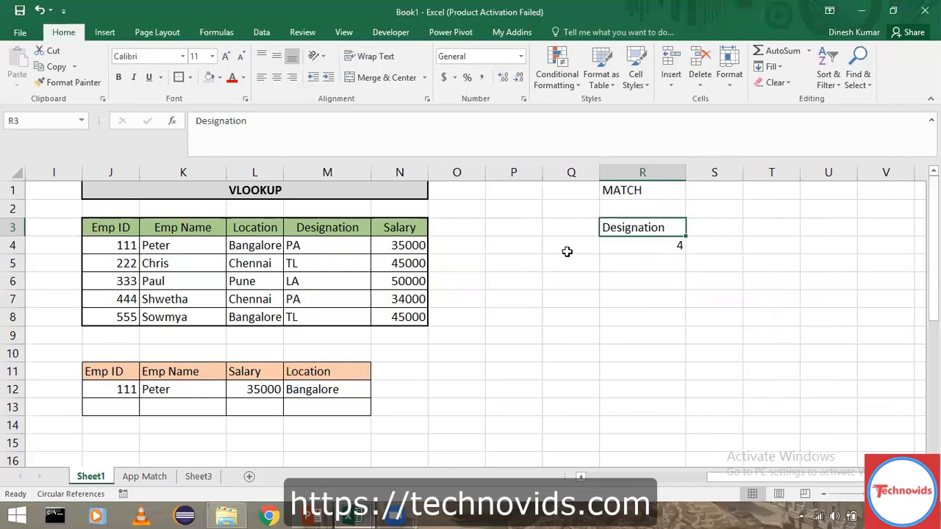
Step: Review the arguments of the MATCH formula in cell R4 without changing them
{"action": "left_click", "coordinate": [662, 248]}
{"action": "double_click", "coordinate": [661, 249]}
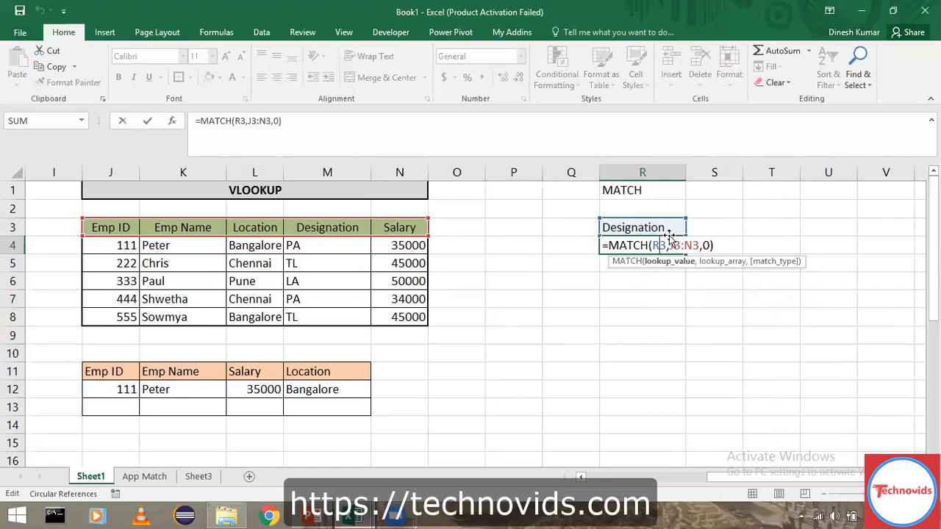
{"action": "key", "text": "ctrl+Return"}
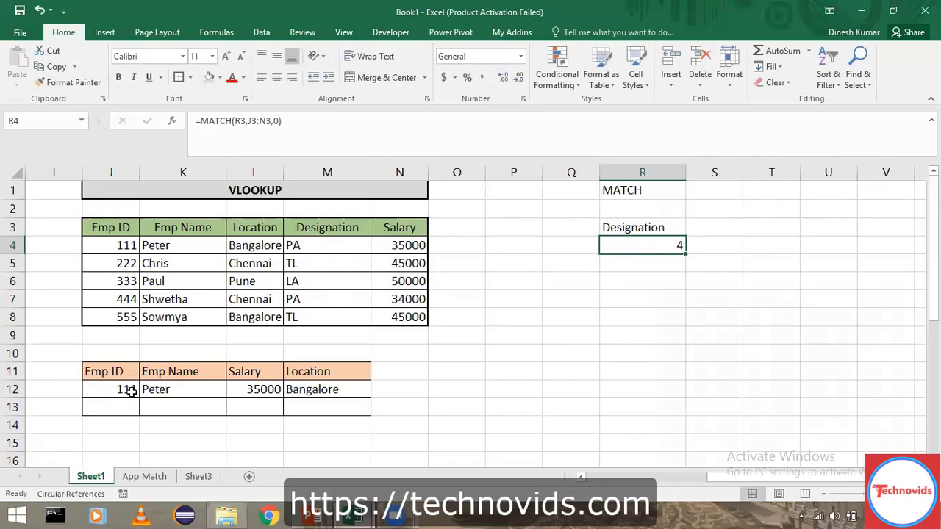
{"action": "double_click", "coordinate": [634, 247]}
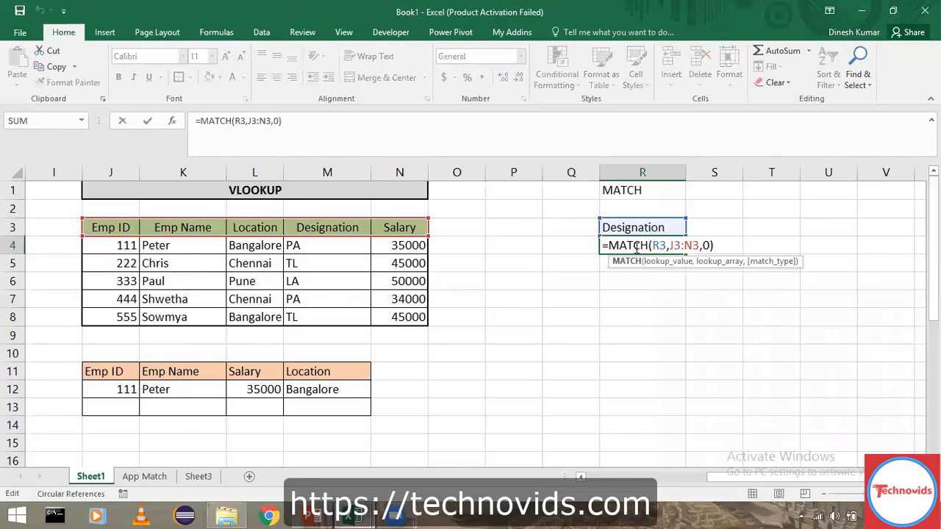
{"action": "key", "text": "Escape"}
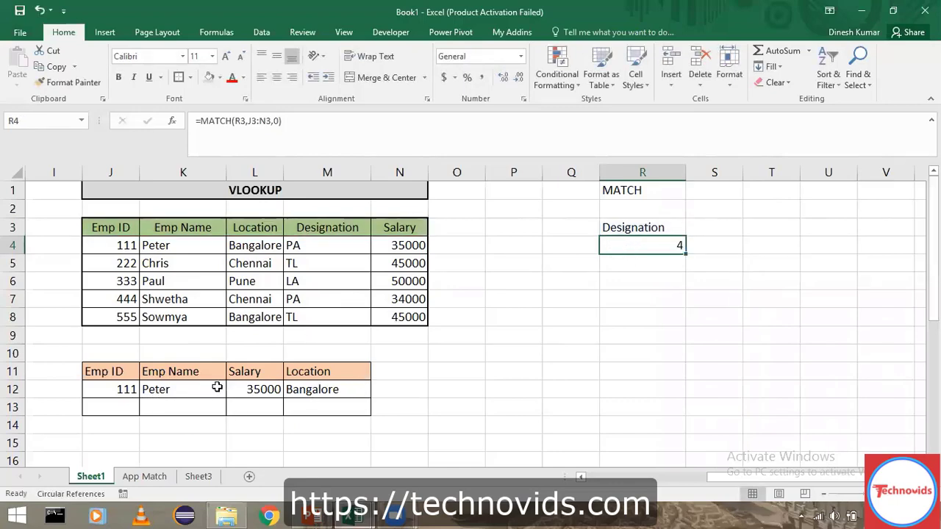
Step: Replace the VLOOKUP column index in Emp Name cell K12 with MATCH(K11,$J$3:$N$3,0)
{"action": "double_click", "coordinate": [182, 392]}
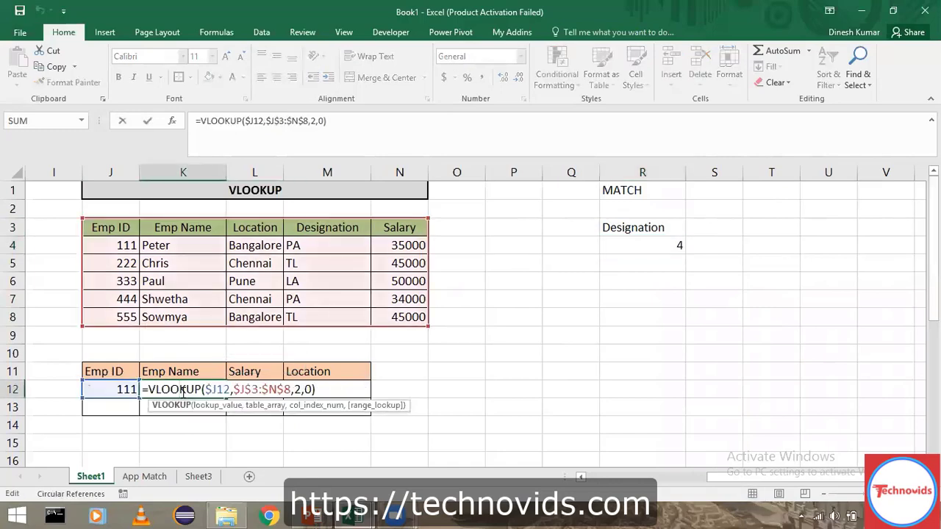
{"action": "left_click", "coordinate": [217, 407]}
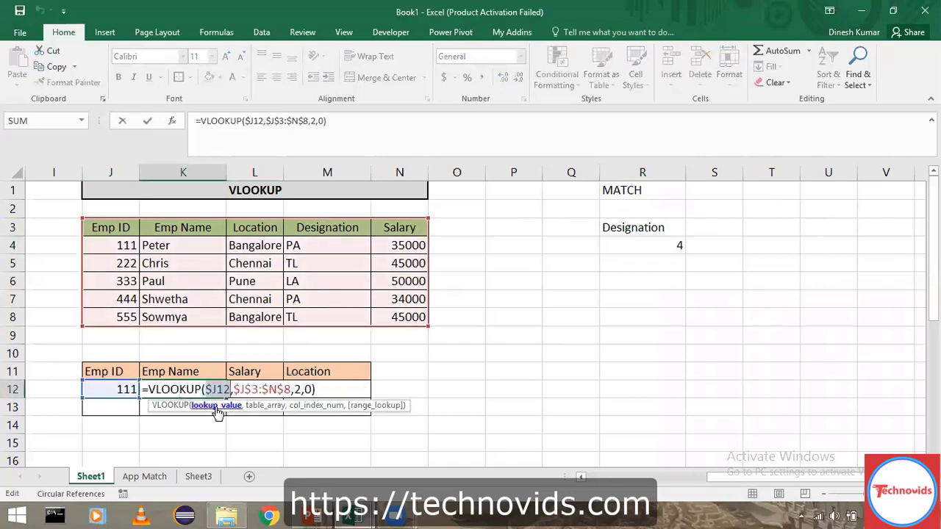
{"action": "left_click", "coordinate": [261, 405]}
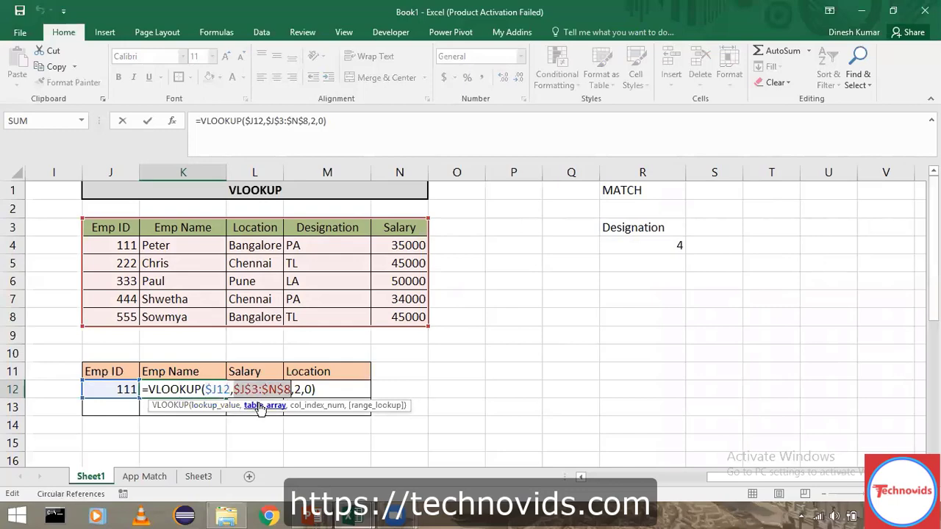
{"action": "left_click", "coordinate": [314, 406]}
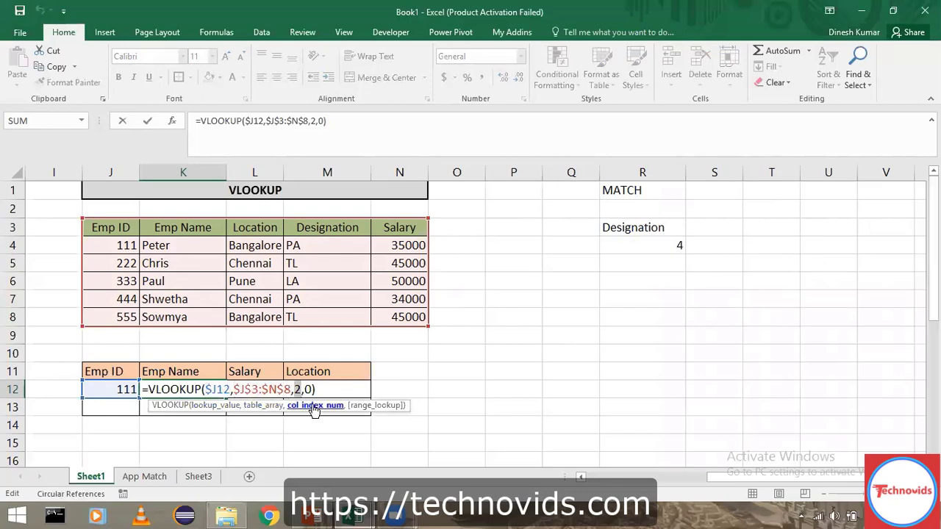
{"action": "type", "text": "mat"}
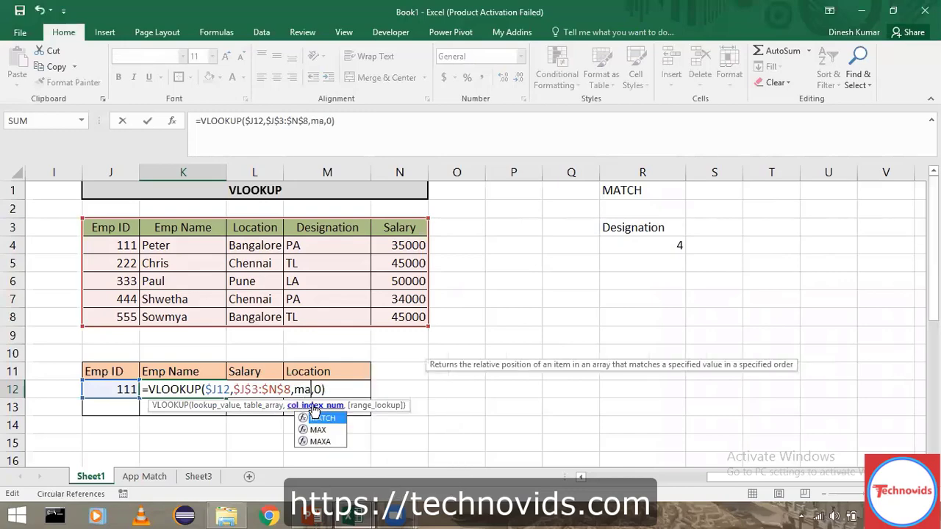
{"action": "key", "text": "Tab"}
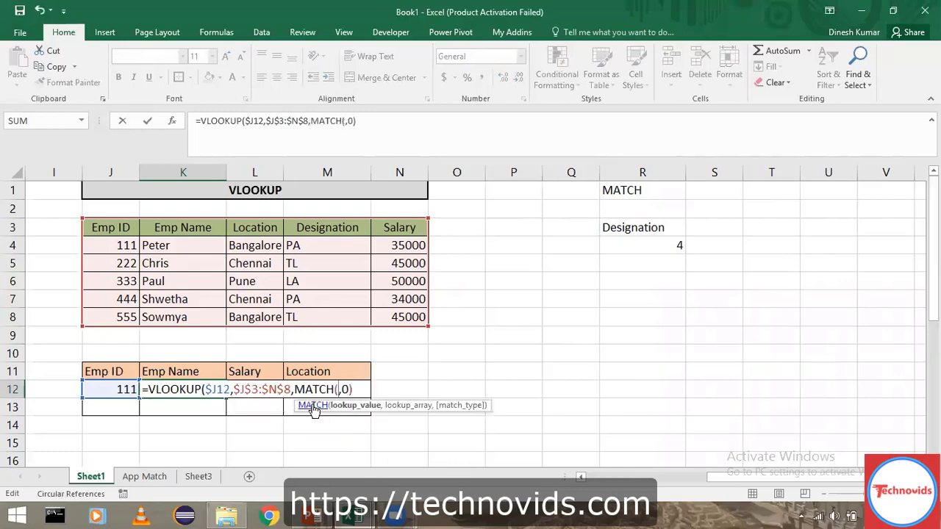
{"action": "left_click", "coordinate": [179, 372]}
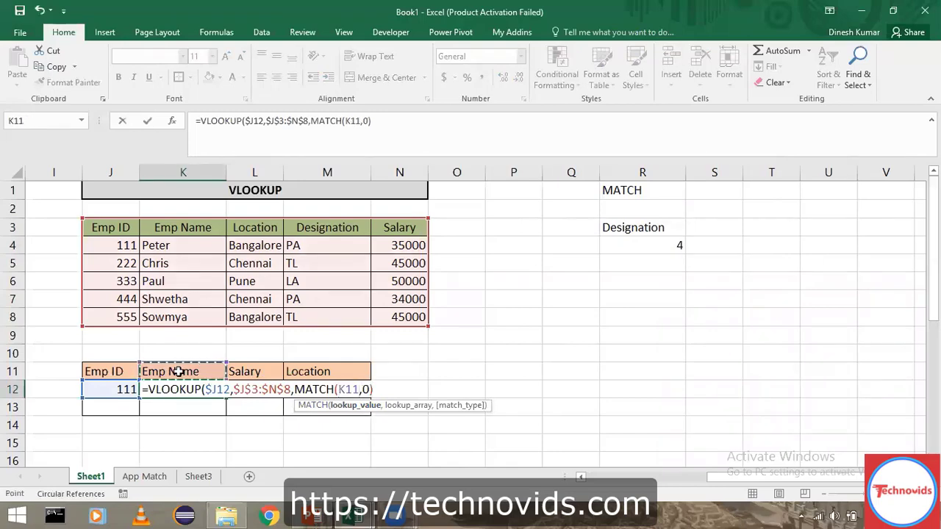
{"action": "type", "text": ","}
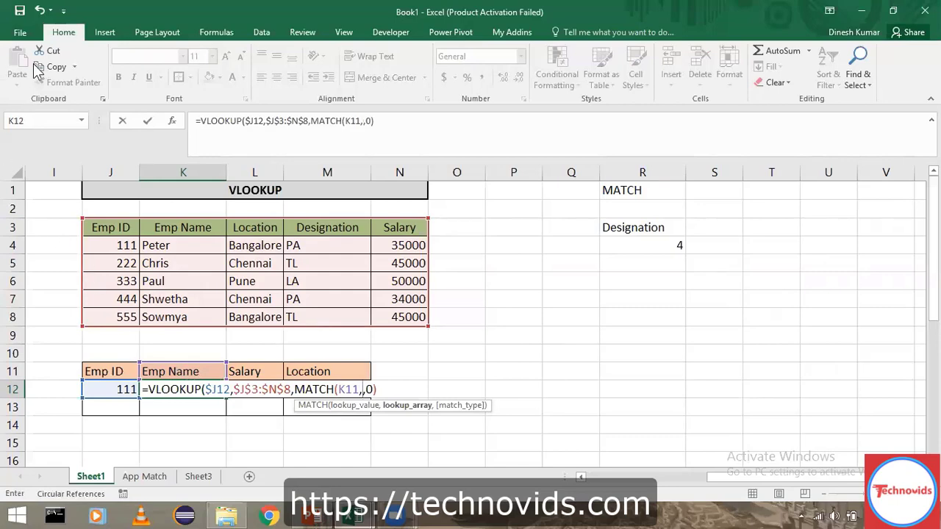
{"action": "left_click_drag", "start_coordinate": [124, 227], "coordinate": [394, 224]}
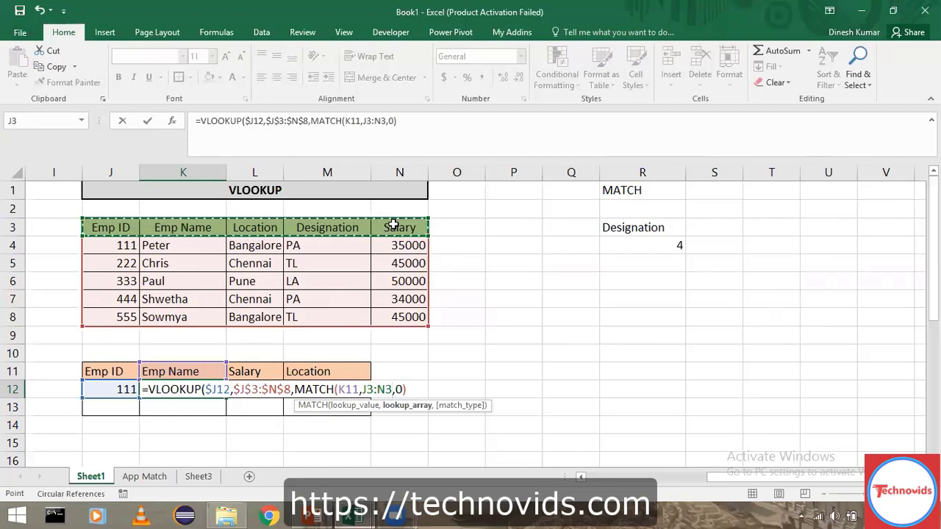
{"action": "key", "text": "F4"}
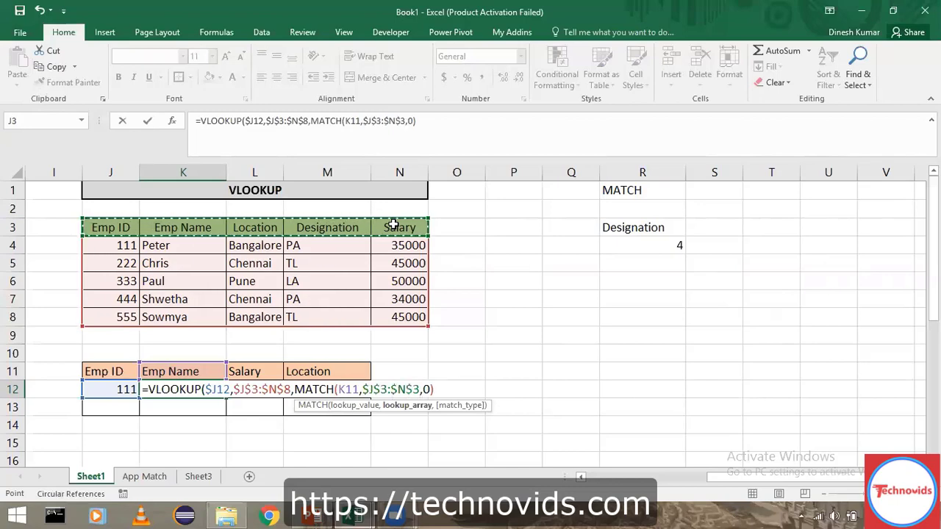
{"action": "type", "text": ","}
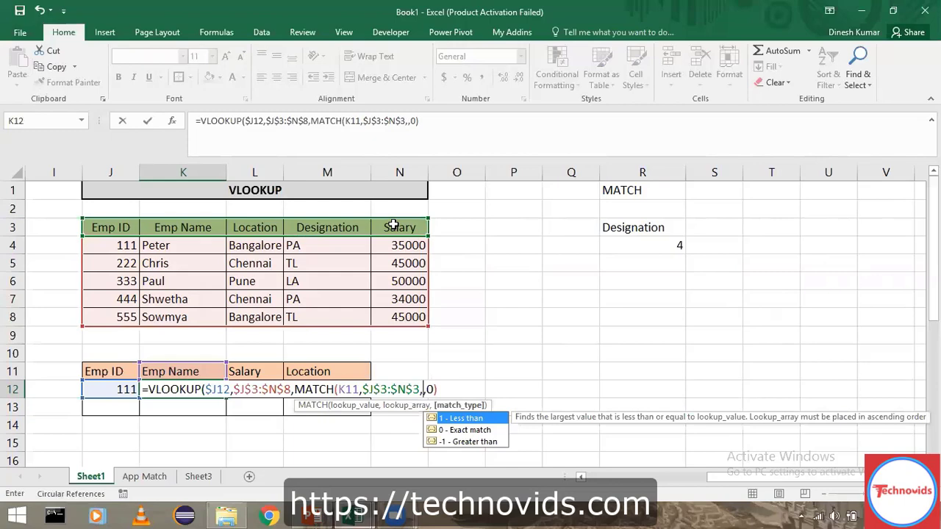
{"action": "type", "text": "0)"}
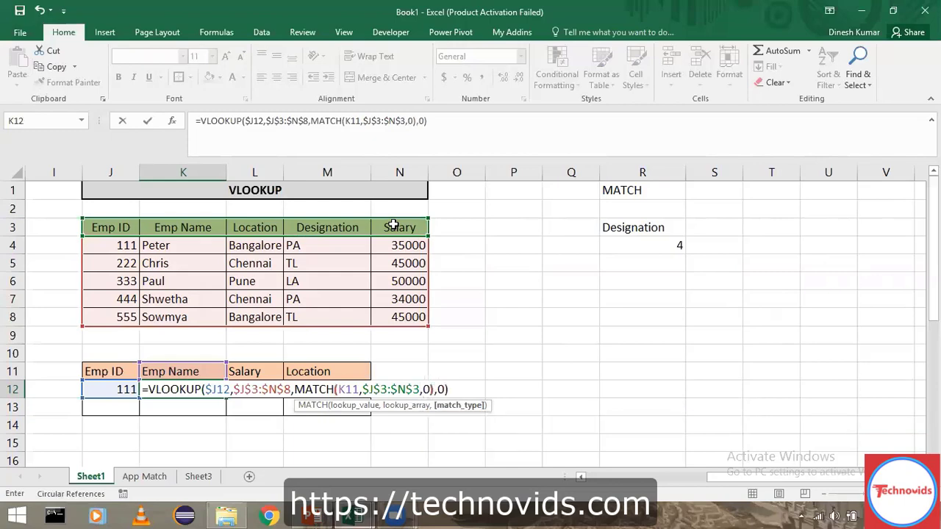
{"action": "key", "text": "Return"}
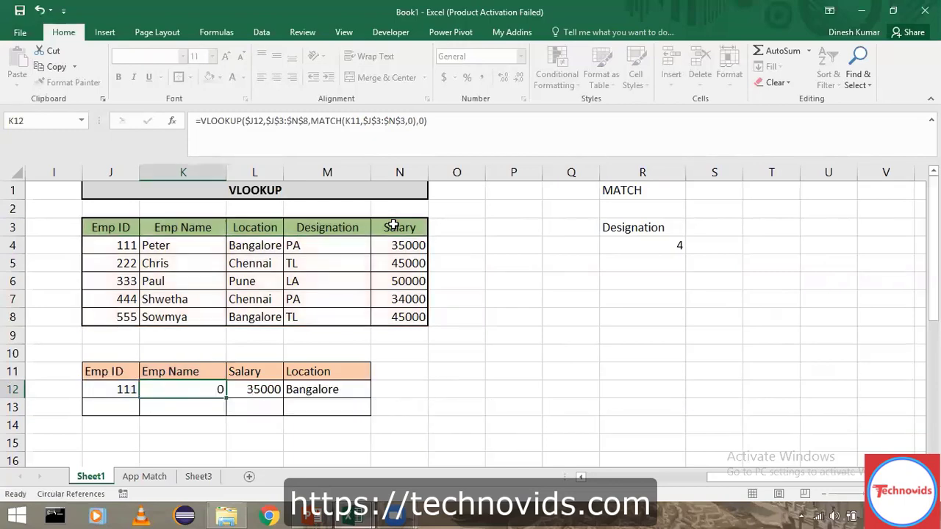
{"action": "key", "text": "Up"}
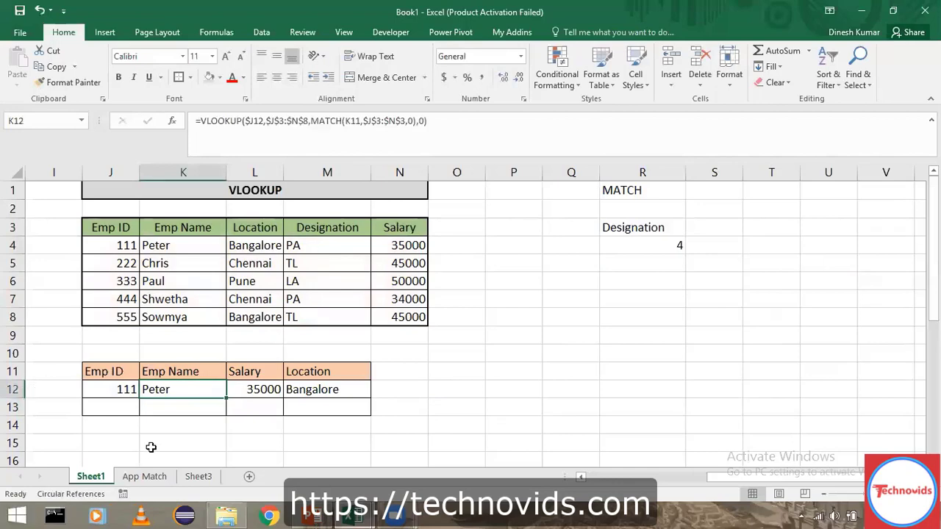
Step: Evaluate the nested MATCH used as the column index in K12's VLOOKUP and restore the MATCH expression
{"action": "double_click", "coordinate": [183, 392]}
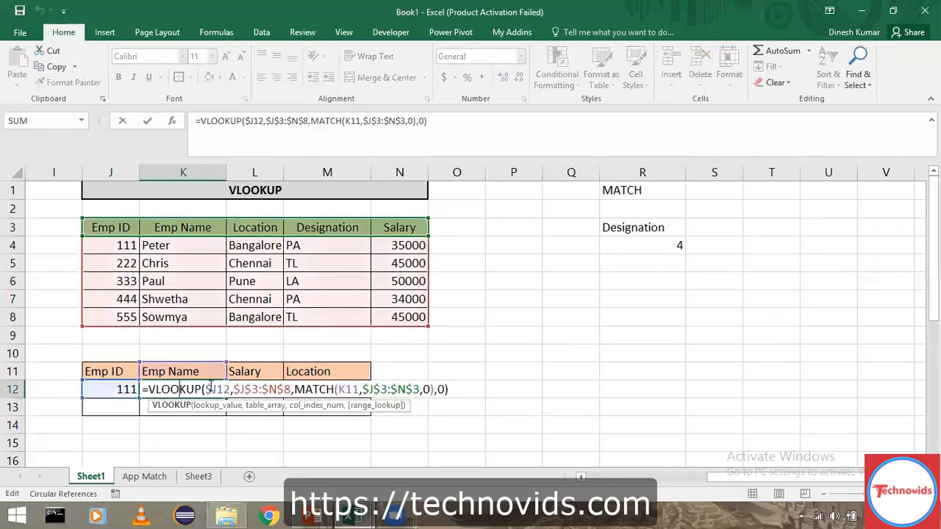
{"action": "left_click", "coordinate": [262, 405]}
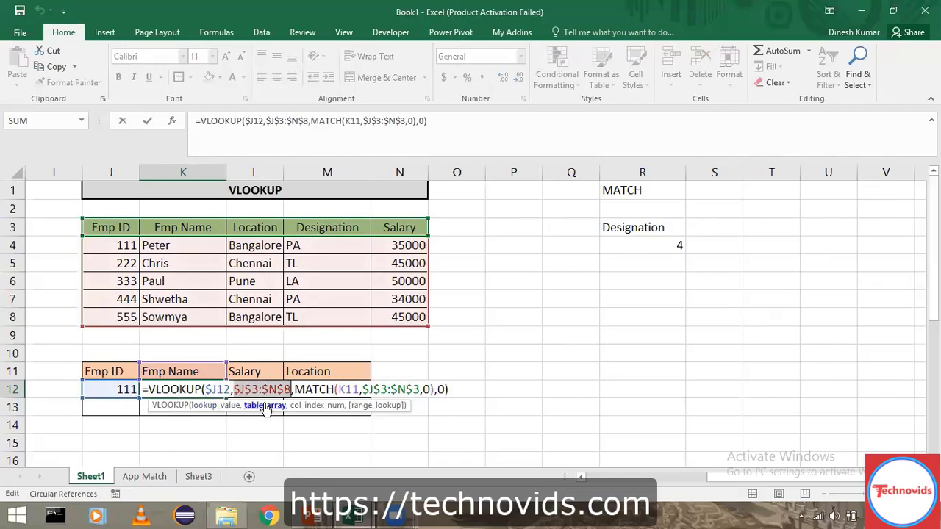
{"action": "left_click", "coordinate": [318, 405]}
{"action": "key", "text": "ctrl+c"}
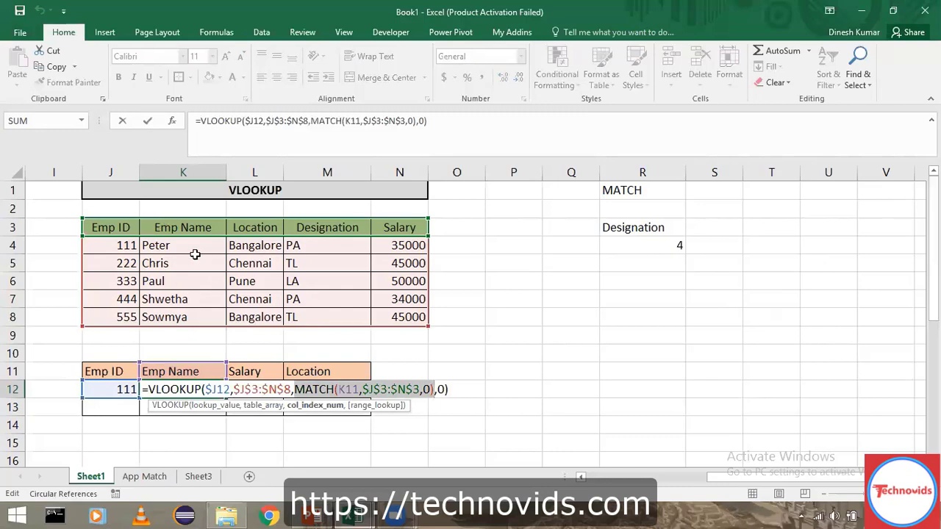
{"action": "left_click", "coordinate": [265, 34]}
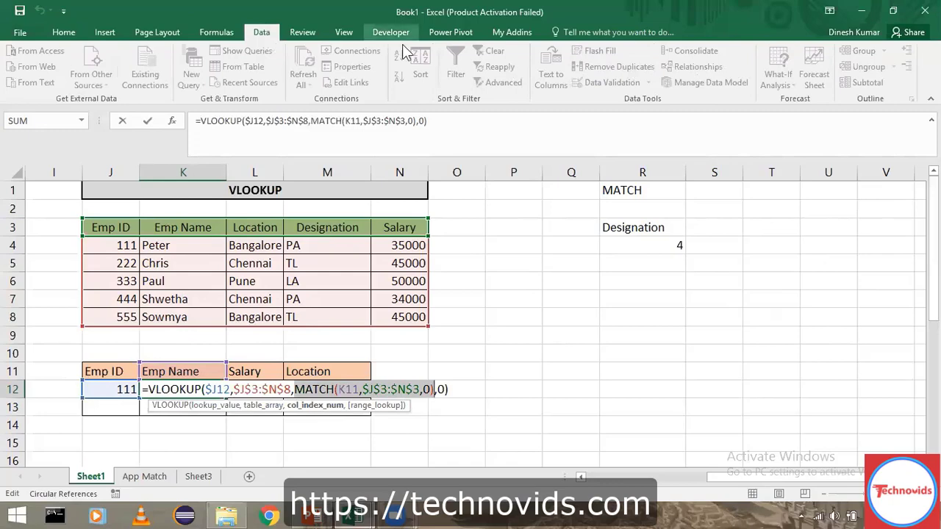
{"action": "left_click", "coordinate": [213, 32]}
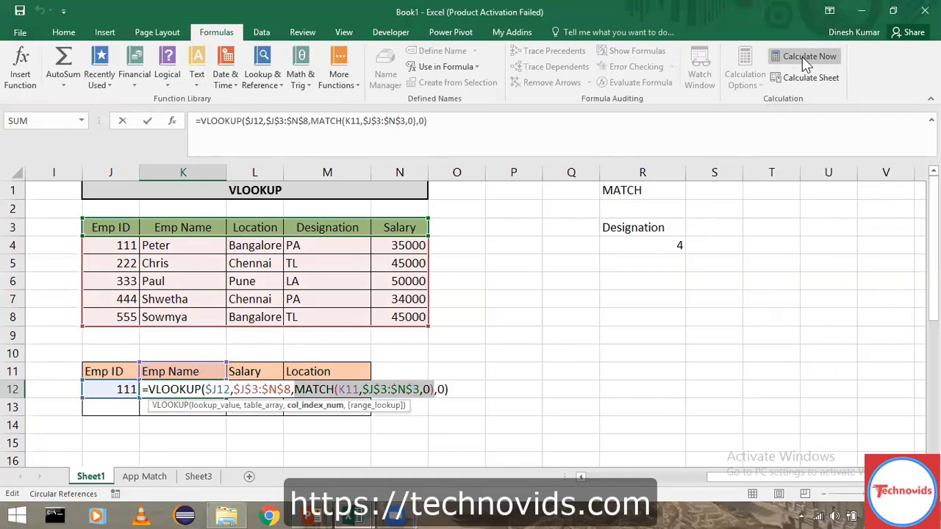
{"action": "key", "text": "F9"}
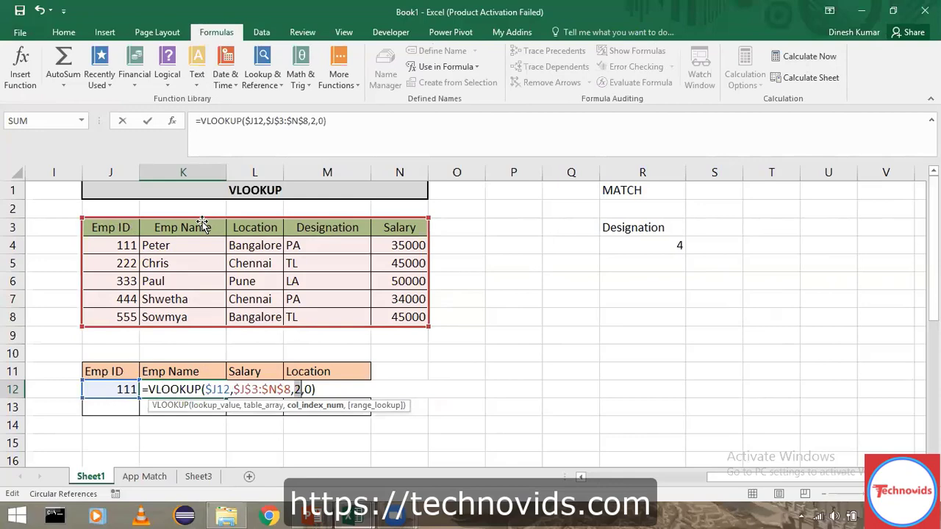
{"action": "key", "text": "ctrl+v"}
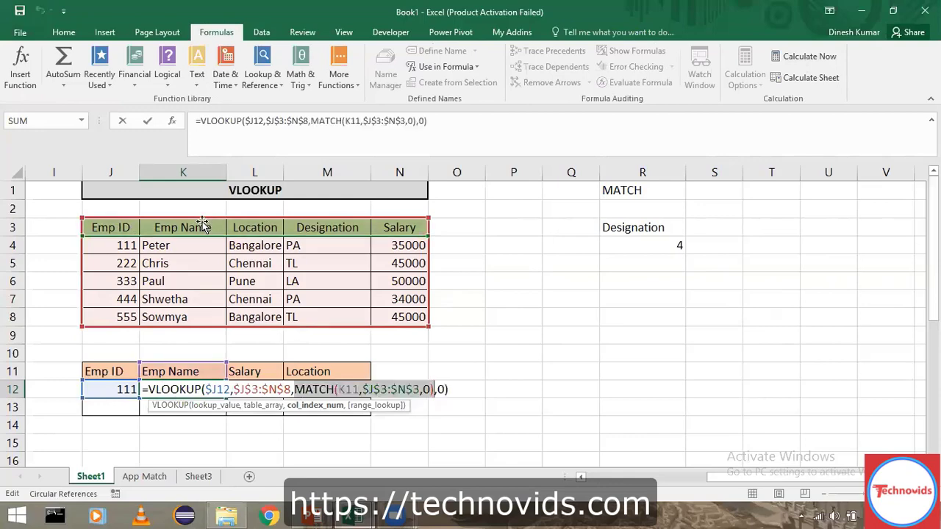
{"action": "key", "text": "Return"}
{"action": "key", "text": "Up"}
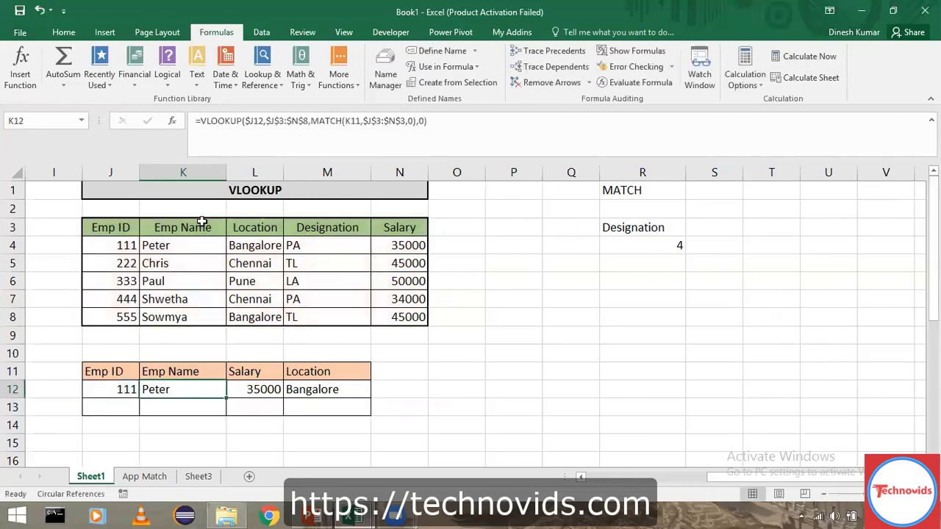
Step: Clear the Salary and Location lookup results in cells L12:M12
{"action": "key", "text": "shift+Right"}
{"action": "key", "text": "shift+Right"}
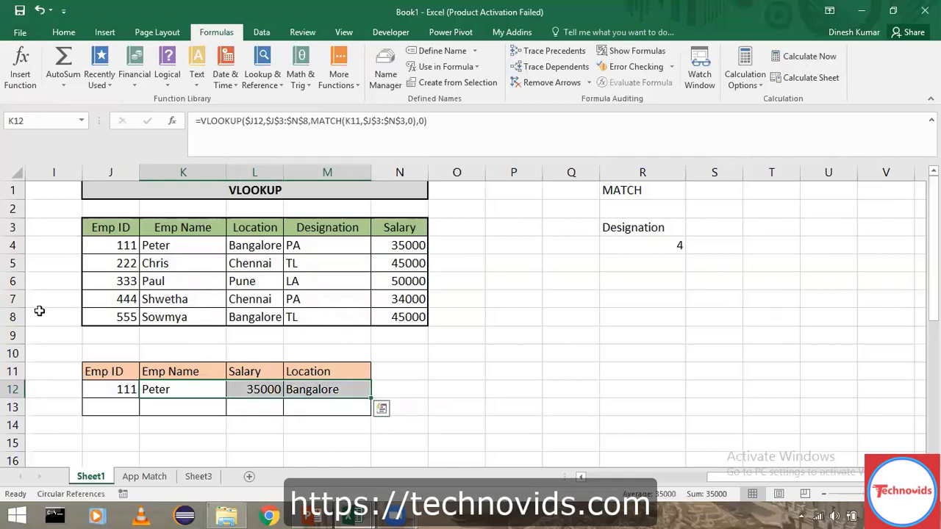
{"action": "left_click_drag", "start_coordinate": [262, 390], "coordinate": [268, 391]}
{"action": "key", "text": "Delete"}
{"action": "left_click", "coordinate": [267, 391]}
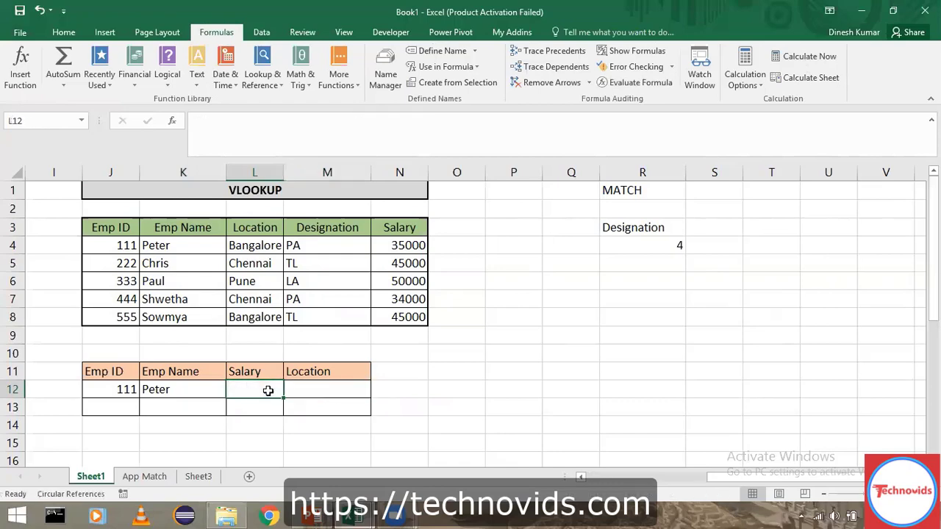
Step: Fill the VLOOKUP with nested MATCH from K12 across to L12:M12
{"action": "key", "text": "Left"}
{"action": "key", "text": "shift+Right"}
{"action": "key", "text": "shift+Right"}
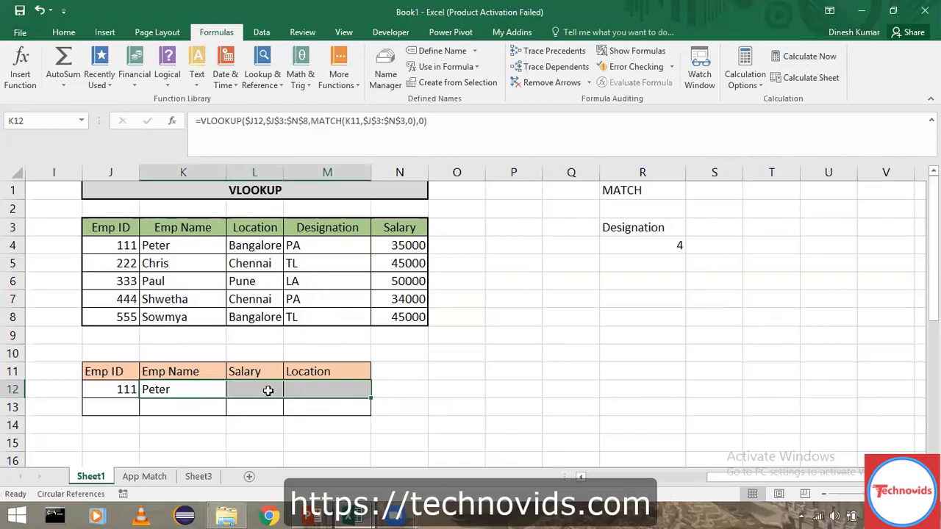
{"action": "key", "text": "ctrl+r"}
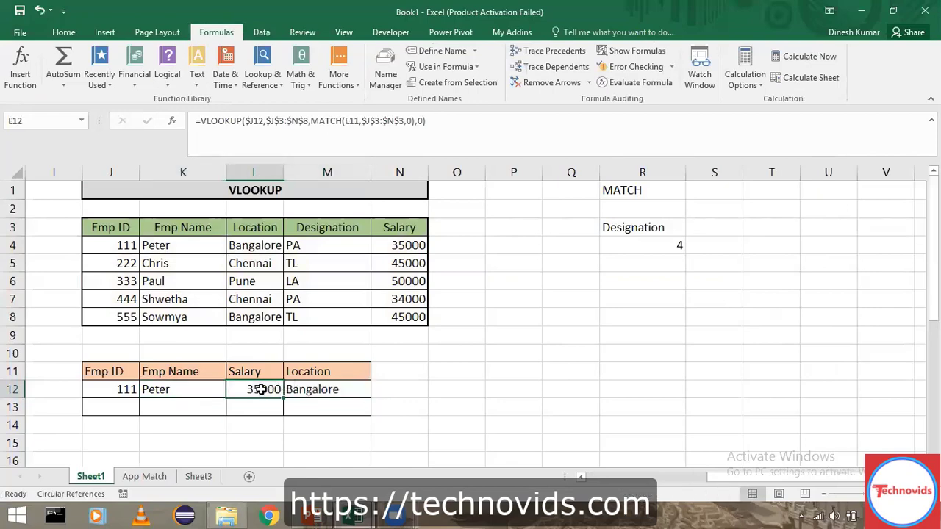
Step: Evaluate the nested MATCH column index in Salary cell L12's VLOOKUP and restore the MATCH expression
{"action": "double_click", "coordinate": [261, 390]}
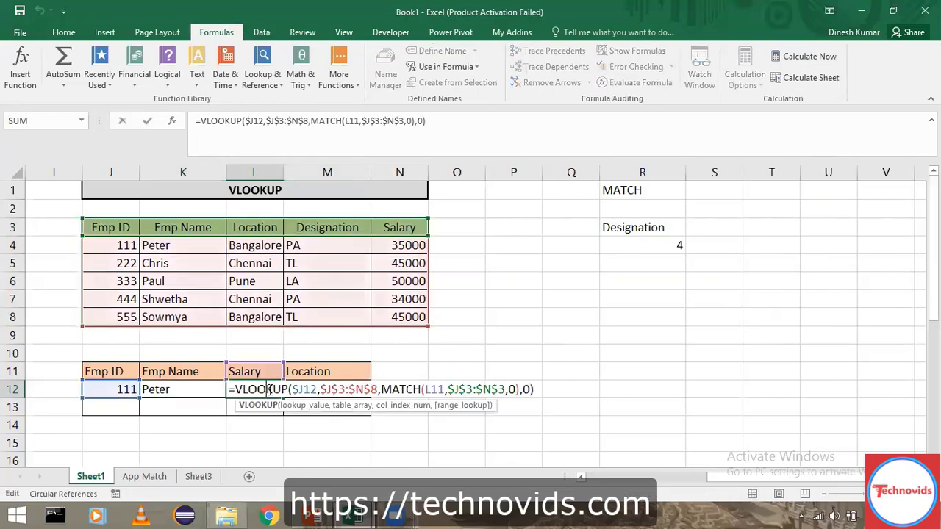
{"action": "left_click", "coordinate": [403, 406]}
{"action": "key", "text": "ctrl+c"}
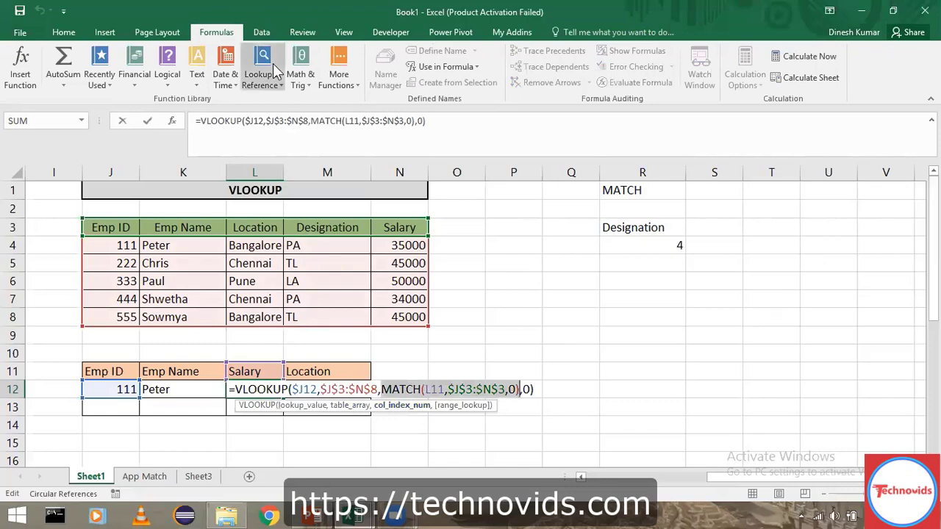
{"action": "type", "text": "5"}
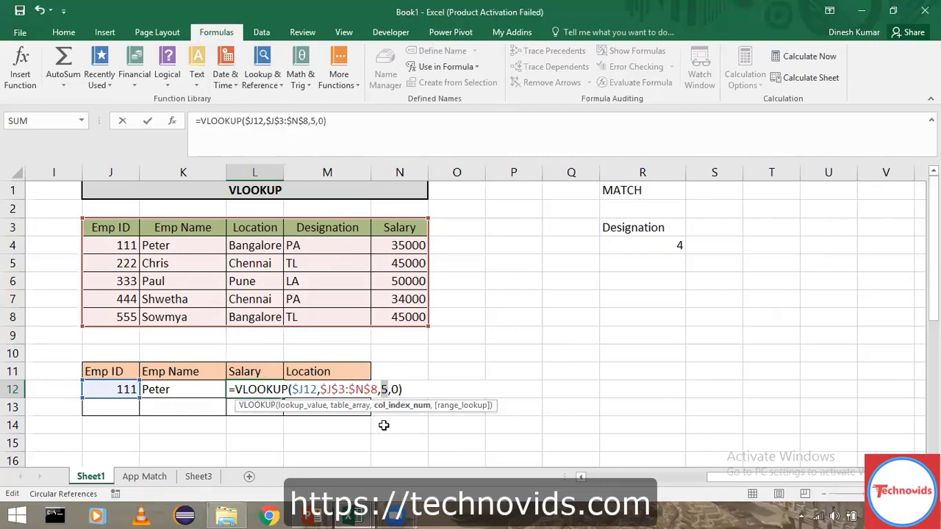
{"action": "key", "text": "ctrl+v"}
{"action": "key", "text": "ctrl+Return"}
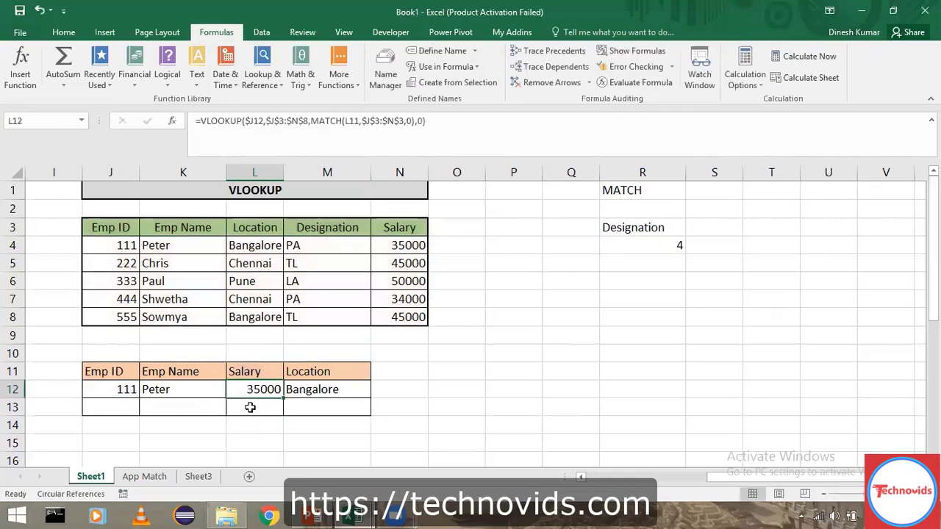
Step: Change the lookup table headers to Location in L11 and Designation in M11
{"action": "left_click", "coordinate": [263, 370]}
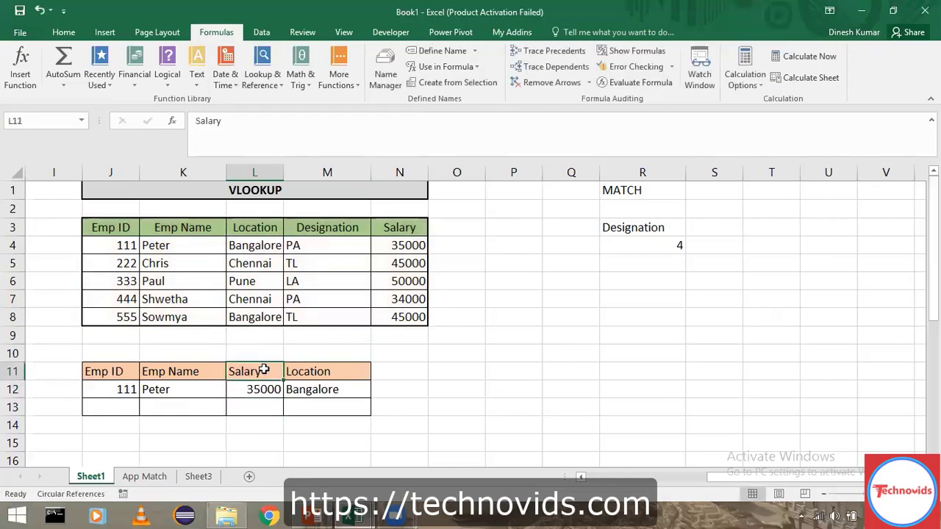
{"action": "type", "text": "Location"}
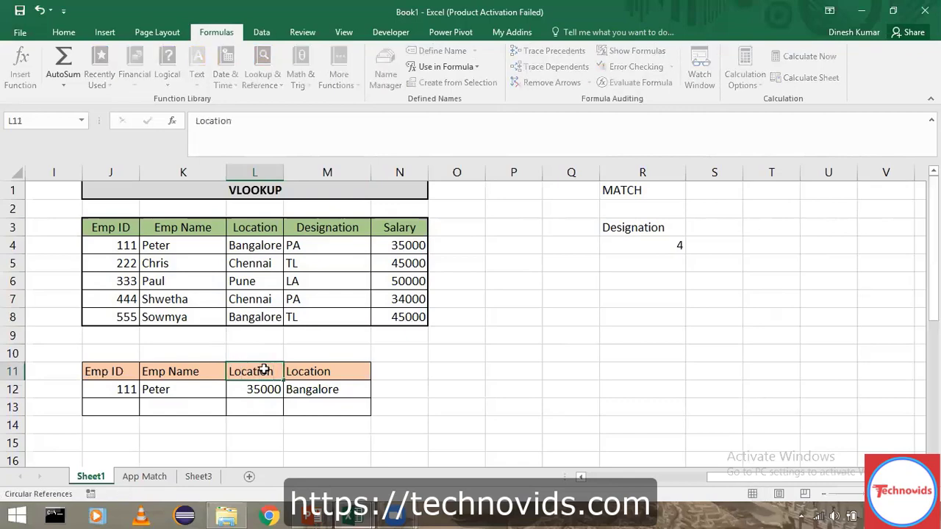
{"action": "key", "text": "Tab"}
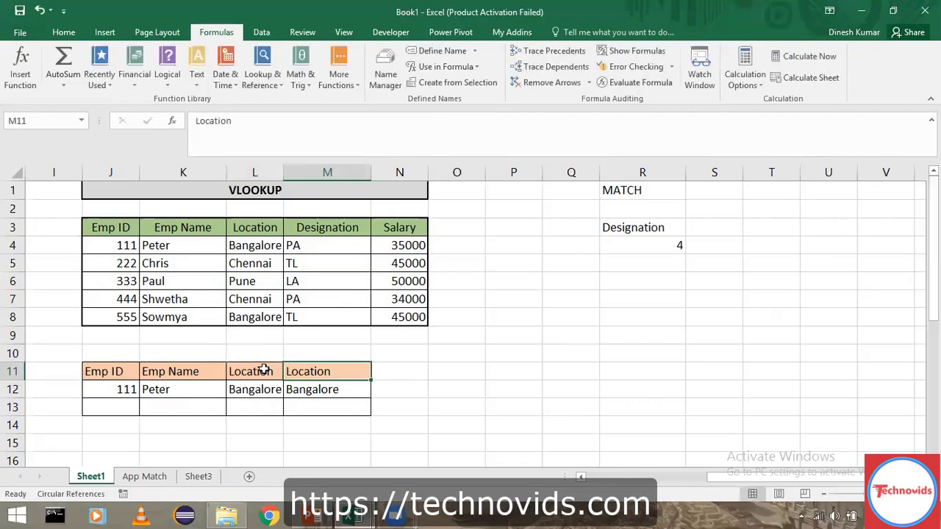
{"action": "type", "text": "Designatio"}
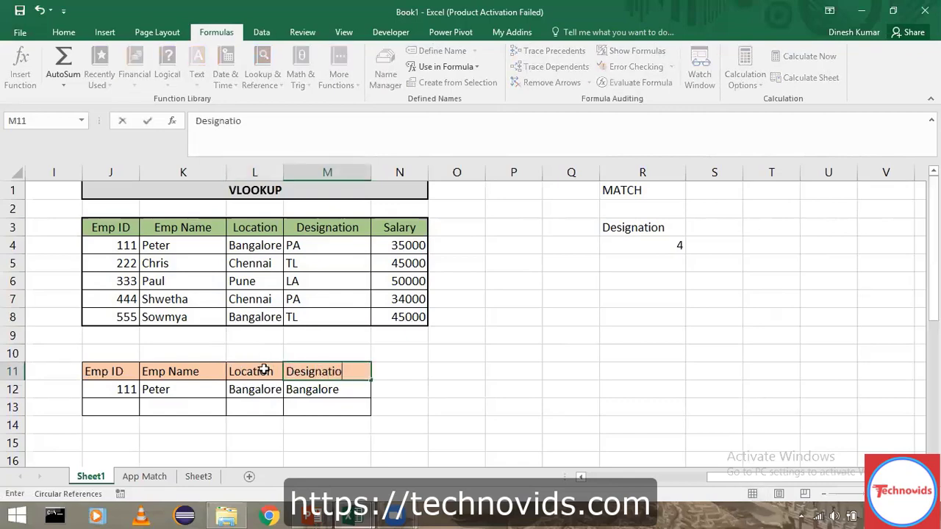
{"action": "type", "text": "n"}
{"action": "key", "text": "Tab"}
{"action": "key", "text": "Left"}
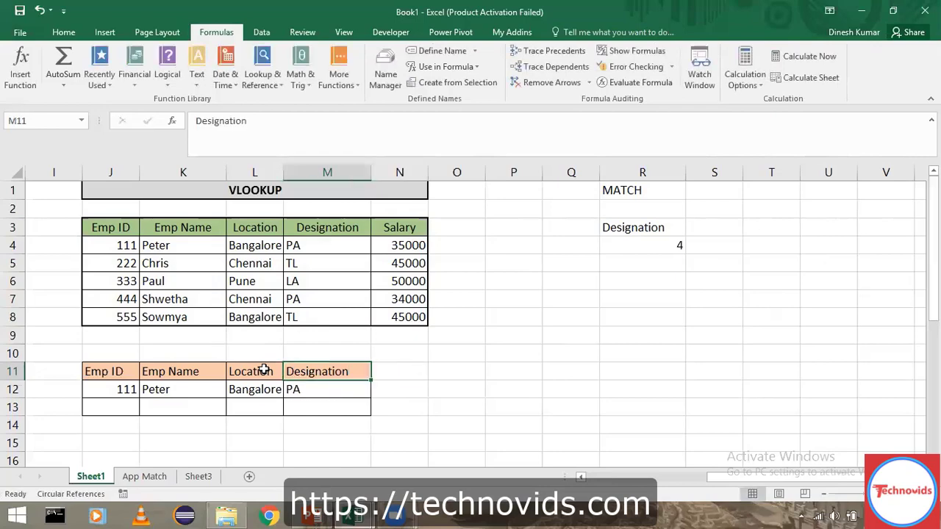
Step: Extend the lookup table into column N by filling M11:M12 across and set header N11 to Salary
{"action": "key", "text": "shift+Right"}
{"action": "key", "text": "shift+Down"}
{"action": "key", "text": "ctrl+r"}
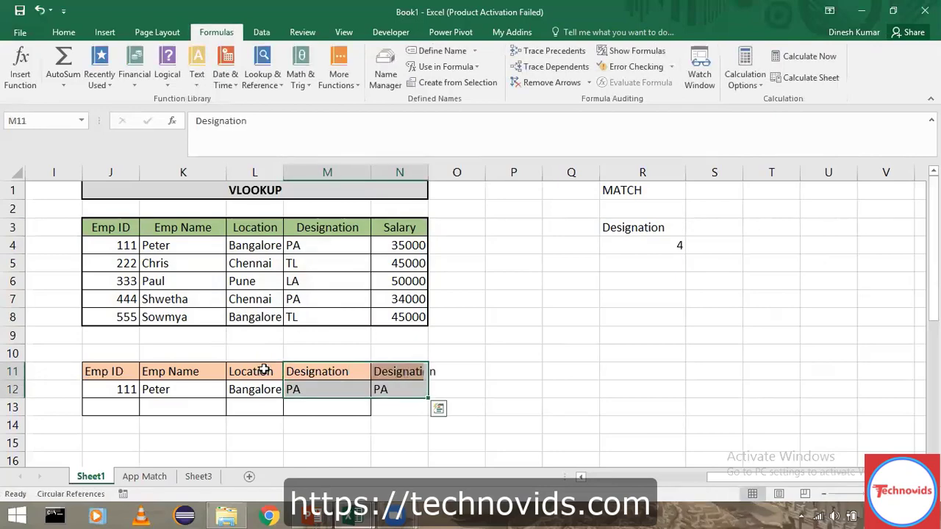
{"action": "key", "text": "Right"}
{"action": "type", "text": "Salary"}
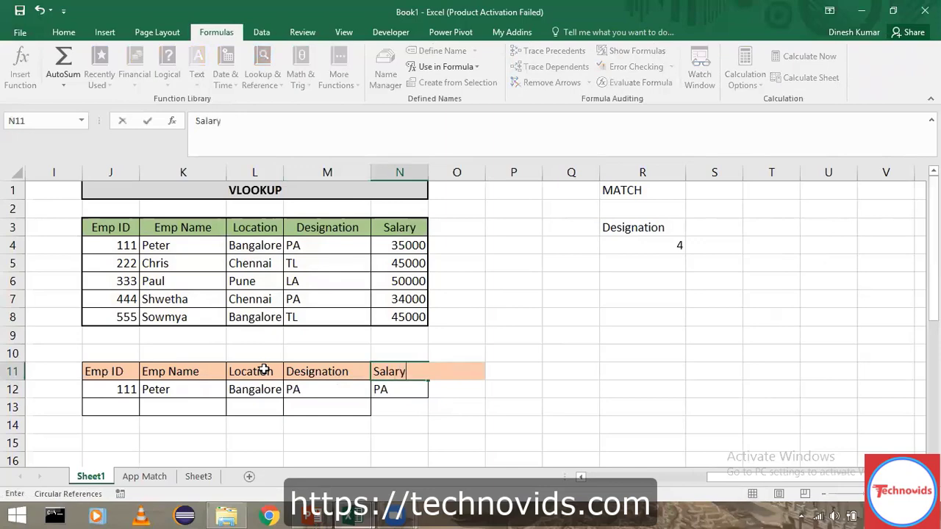
{"action": "key", "text": "Return"}
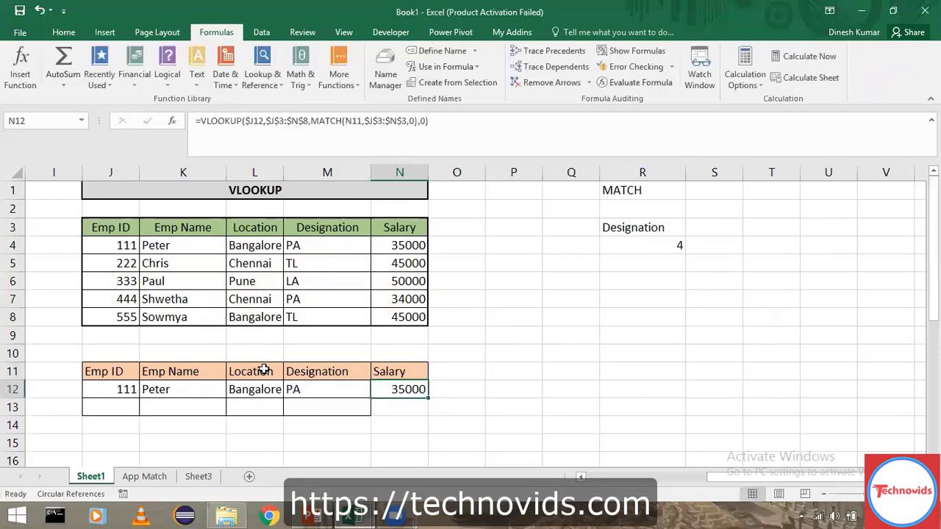
Step: Review the VLOOKUP and MATCH formulas in row 12, checking the arguments in Emp Name cell K12
{"action": "key", "text": "Left"}
{"action": "key", "text": "Left"}
{"action": "key", "text": "Left"}
{"action": "key", "text": "Right"}
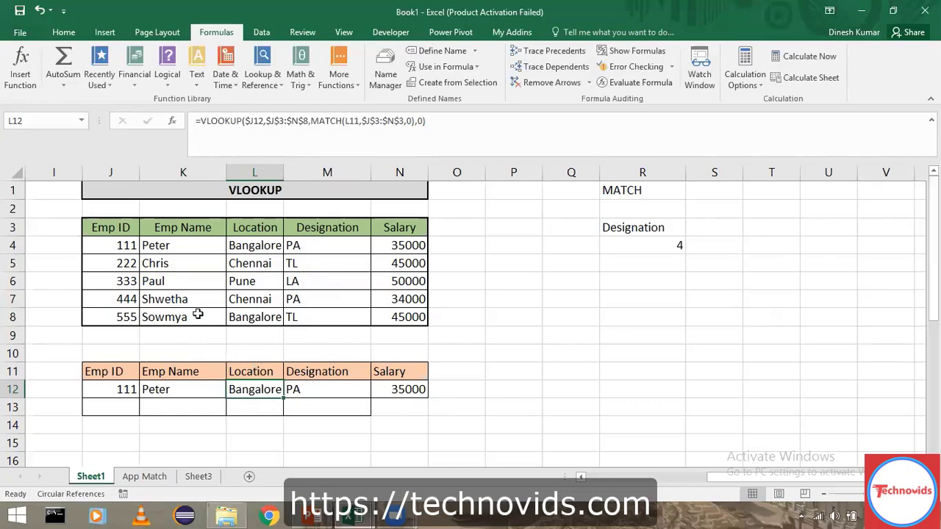
{"action": "double_click", "coordinate": [177, 387]}
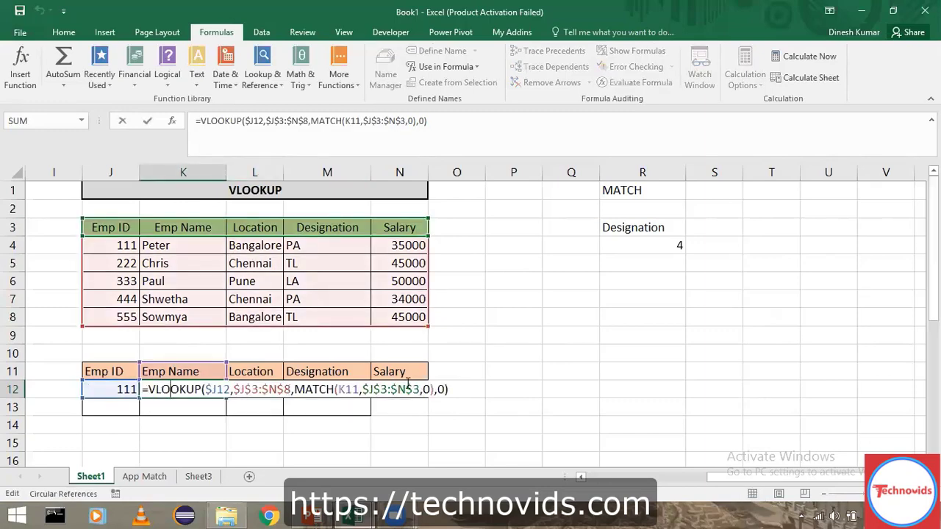
{"action": "key", "text": "Return"}
{"action": "key", "text": "Up"}
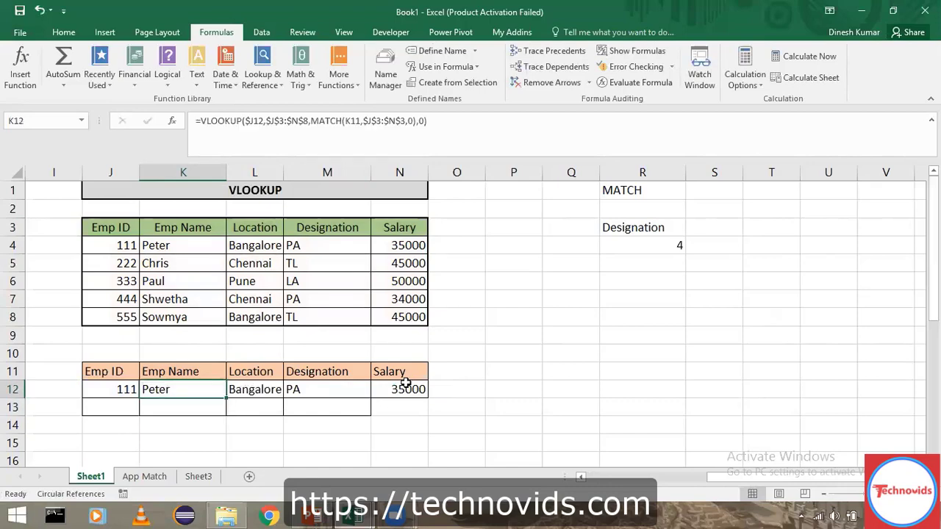
{"action": "double_click", "coordinate": [185, 391]}
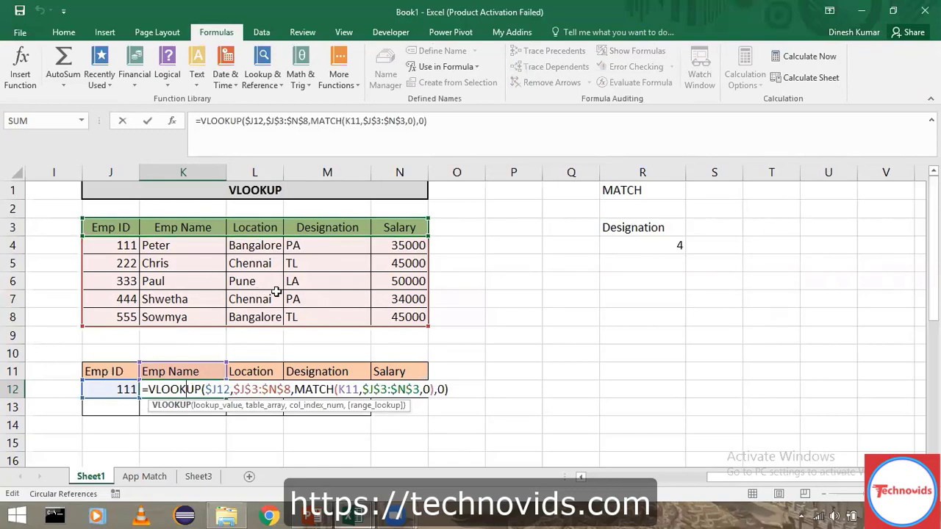
{"action": "key", "text": "ctrl+Return"}
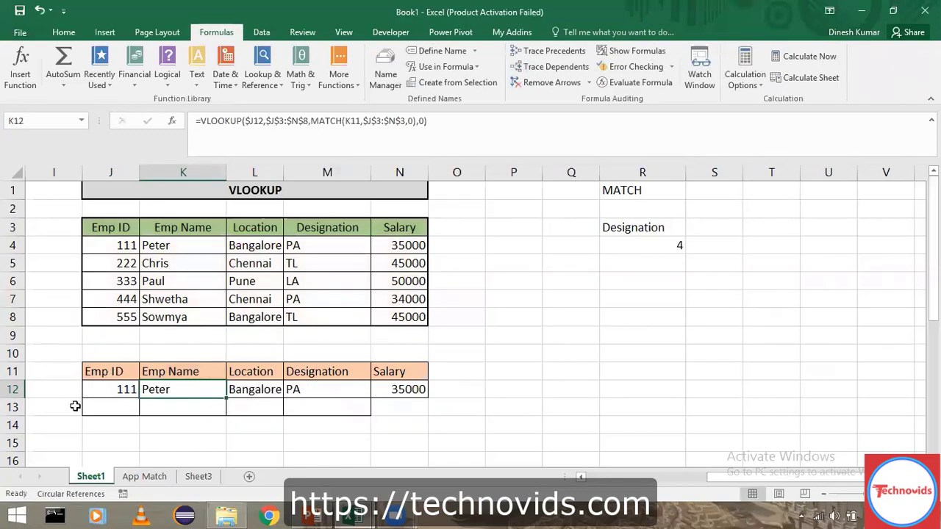
Step: Enter the ID of the source table's third employee in Emp ID cell J13
{"action": "left_click", "coordinate": [119, 383]}
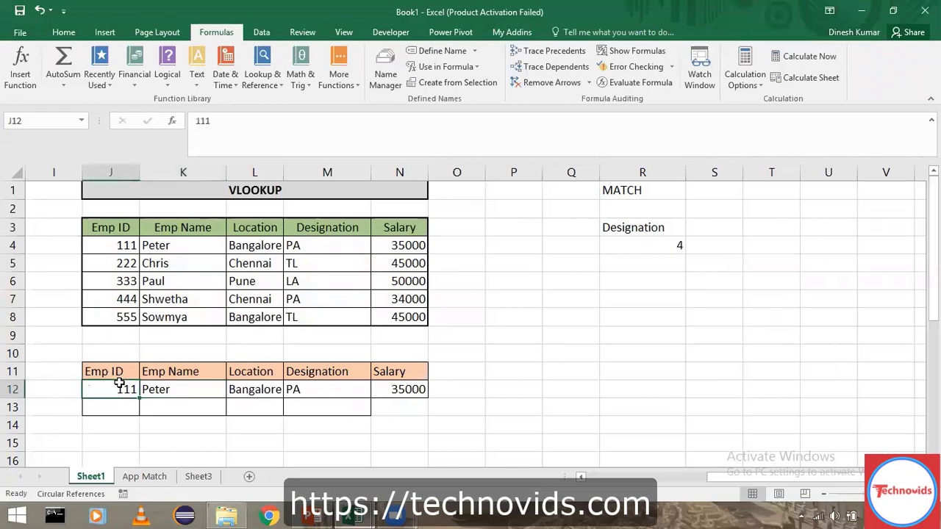
{"action": "key", "text": "ctrl+shift+Right"}
{"action": "key", "text": "Down"}
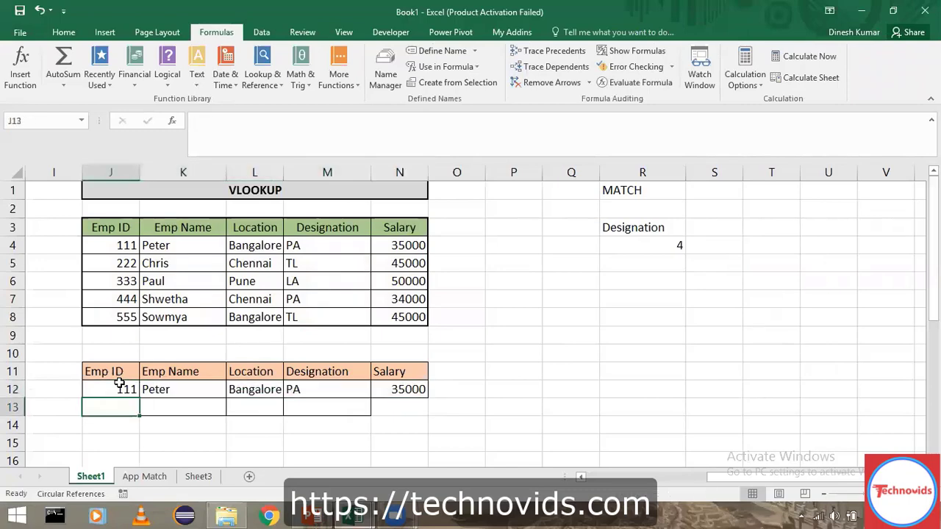
{"action": "type", "text": "333"}
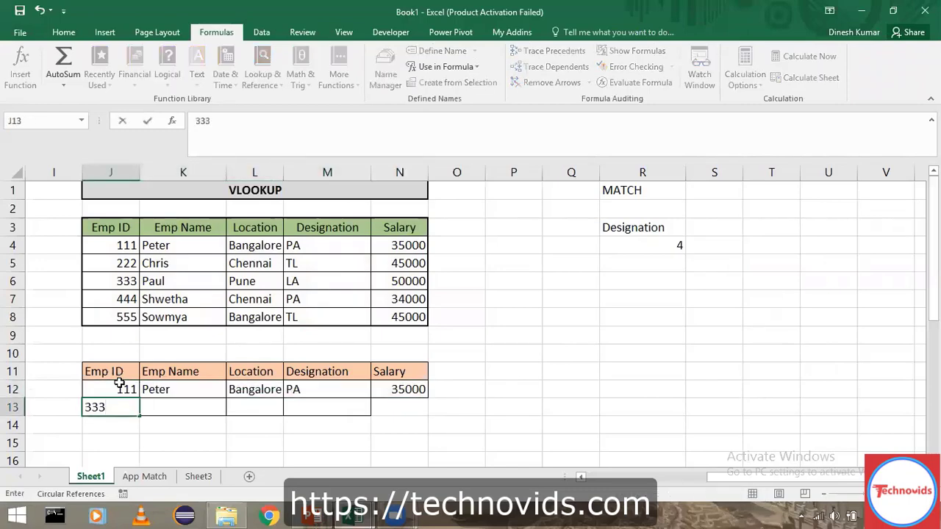
{"action": "key", "text": "Return"}
Step: Confirm the new Emp ID in J13 and select the lookup range K12:N13
{"action": "key", "text": "Up"}
{"action": "key", "text": "Right"}
{"action": "key", "text": "Up"}
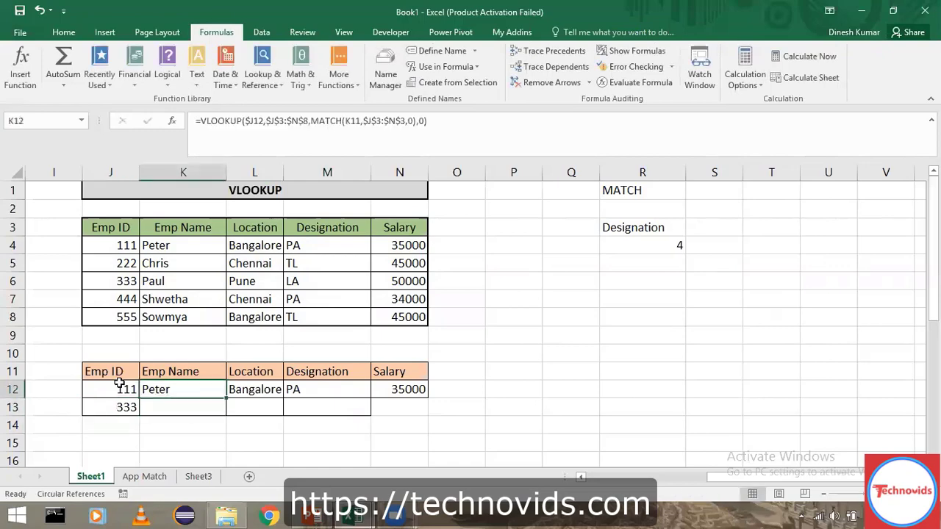
{"action": "key", "text": "shift+Right"}
{"action": "key", "text": "shift+Right"}
{"action": "key", "text": "shift+Right"}
{"action": "key", "text": "ctrl+shift+Down"}
{"action": "key", "text": "Up"}
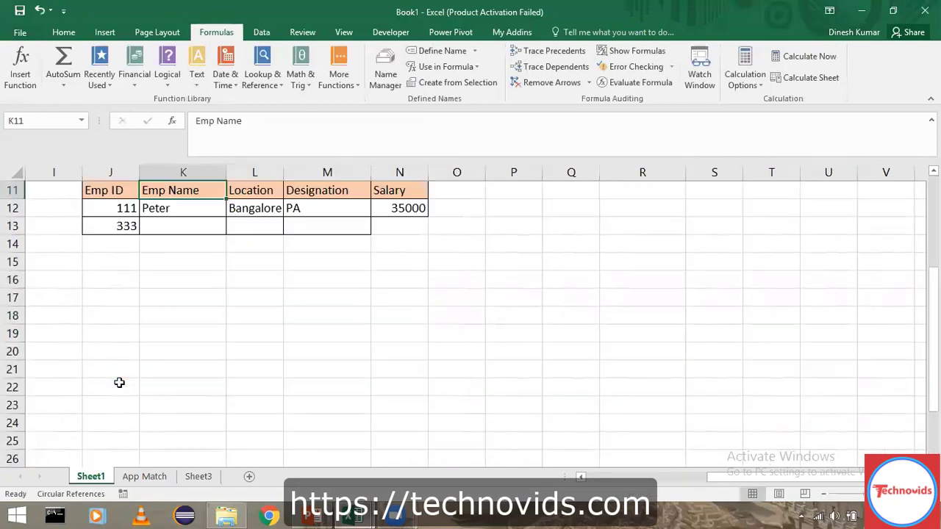
{"action": "key", "text": "Down"}
{"action": "key", "text": "shift+Right"}
{"action": "key", "text": "shift+Right"}
{"action": "key", "text": "shift+Right"}
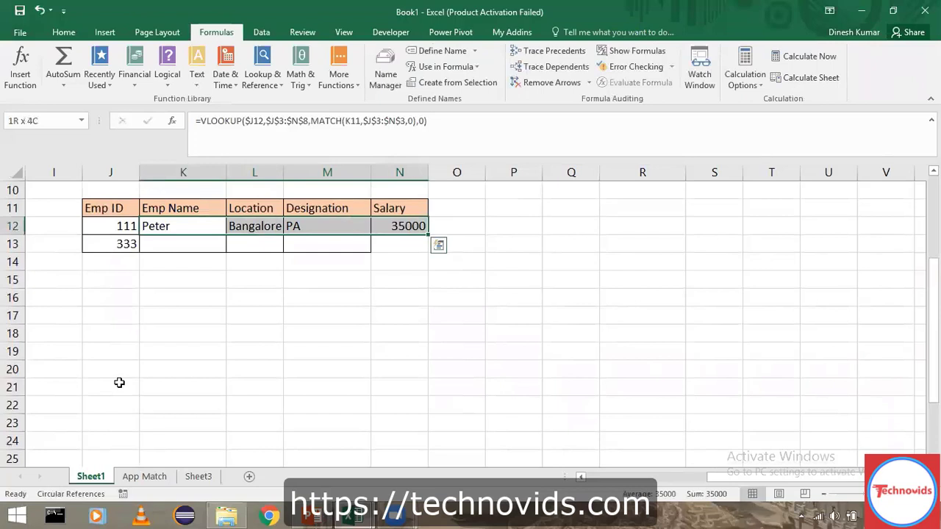
{"action": "key", "text": "shift+Down"}
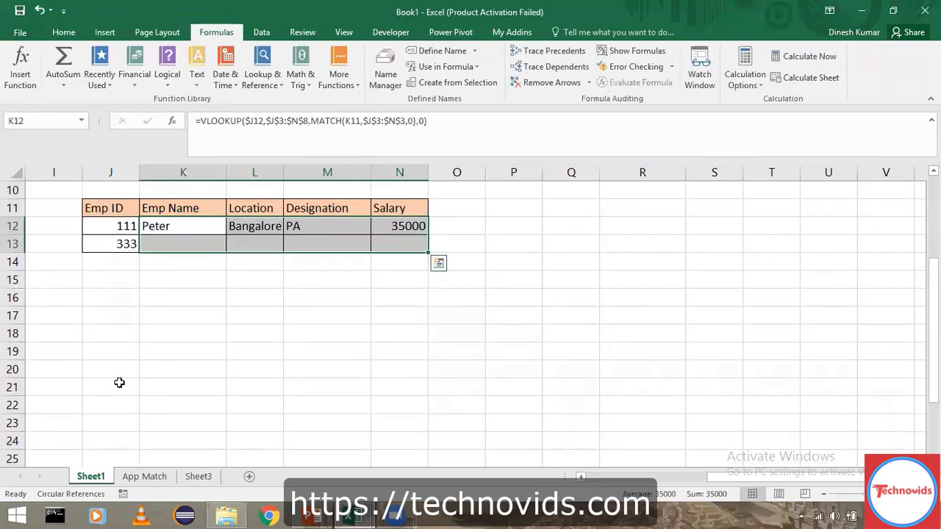
Step: Check the VLOOKUP arguments in Emp Name cell K12 and lock the row of MATCH's lookup value as K$11
{"action": "double_click", "coordinate": [180, 224]}
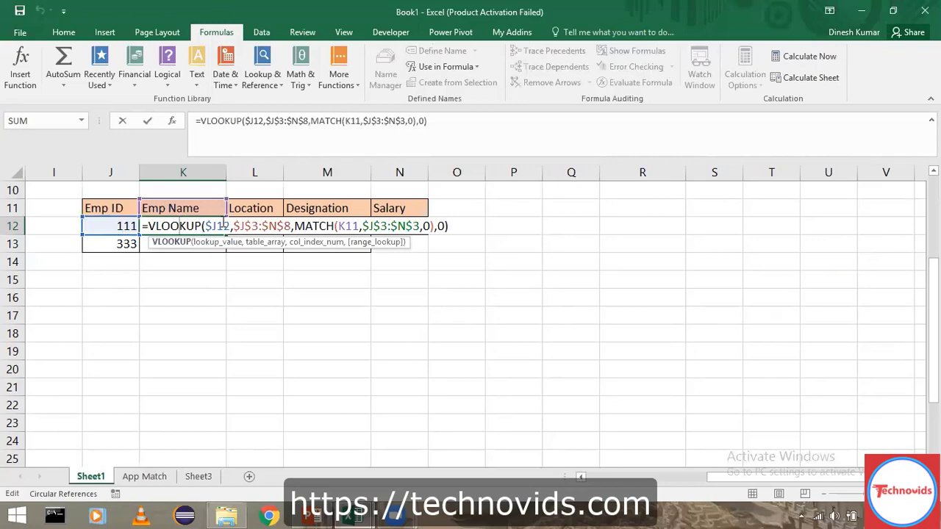
{"action": "left_click", "coordinate": [219, 226]}
{"action": "left_click", "coordinate": [262, 244]}
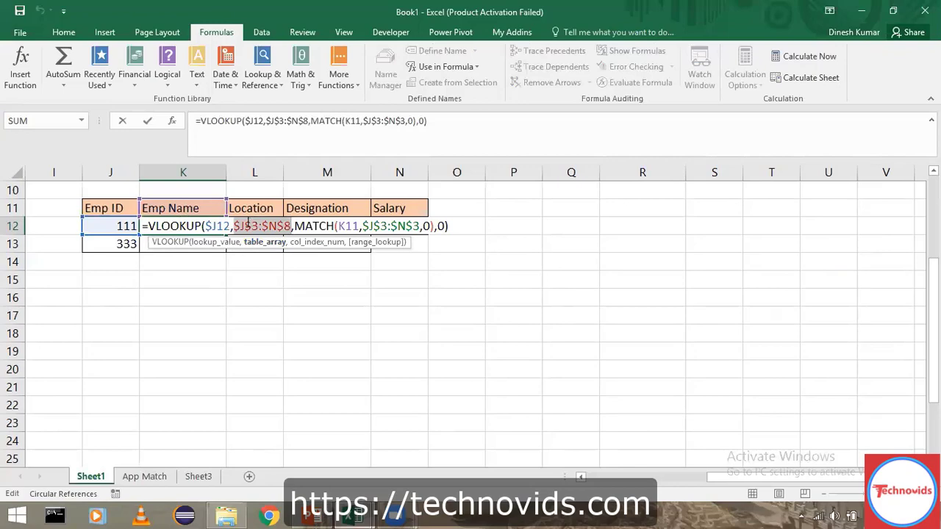
{"action": "left_click", "coordinate": [325, 242]}
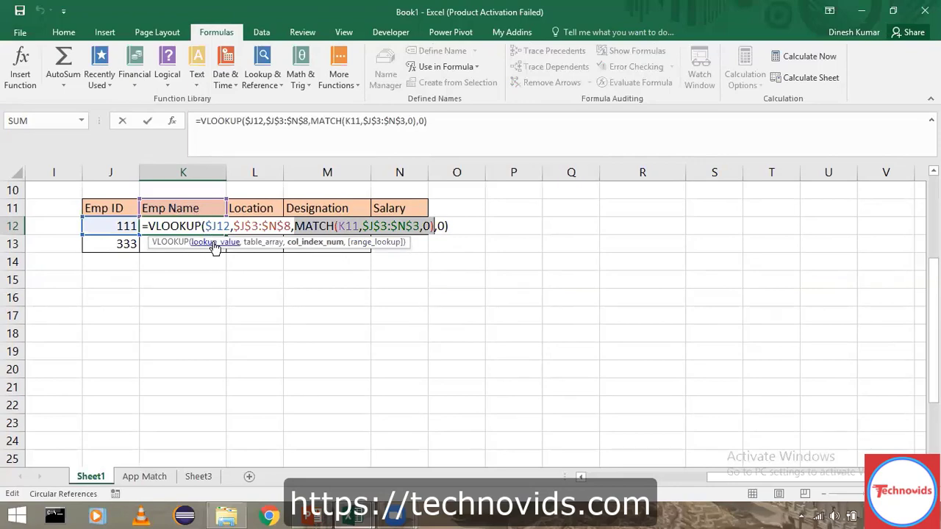
{"action": "key", "text": "ctrl+Return"}
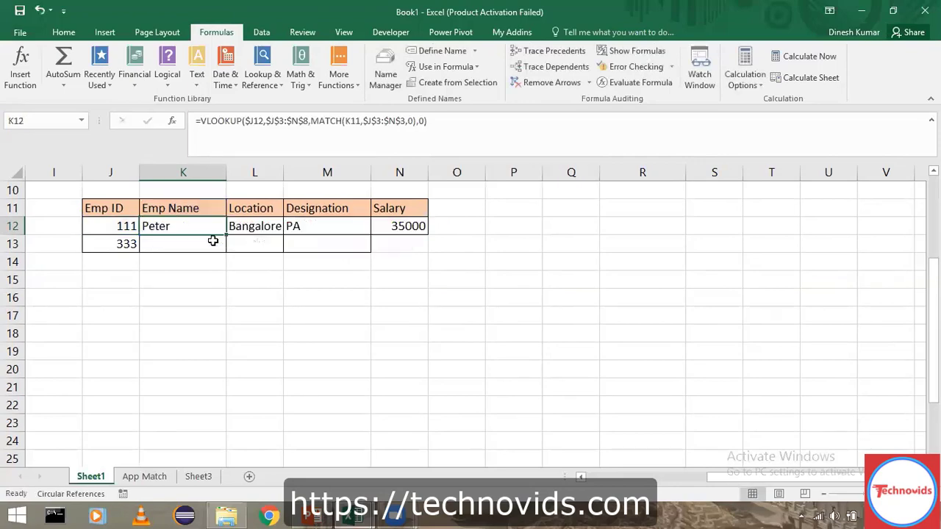
{"action": "double_click", "coordinate": [178, 228]}
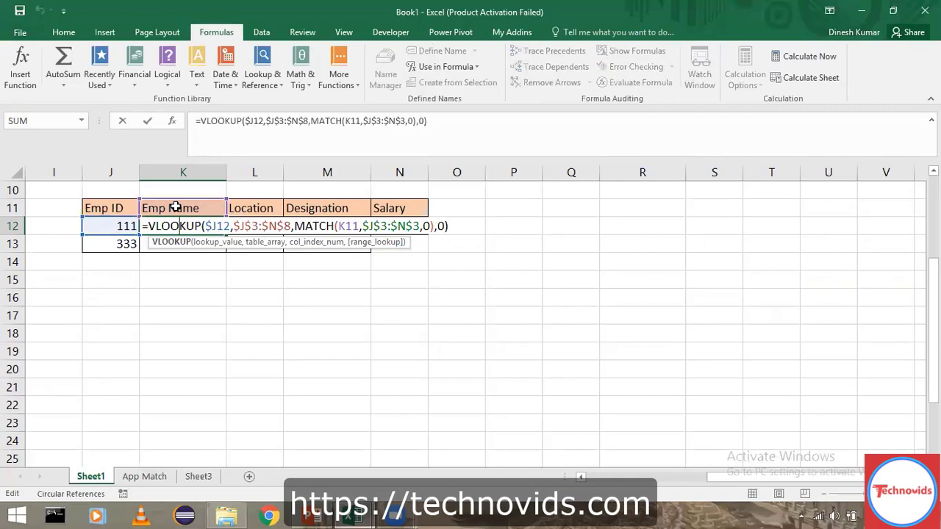
{"action": "left_click", "coordinate": [344, 226]}
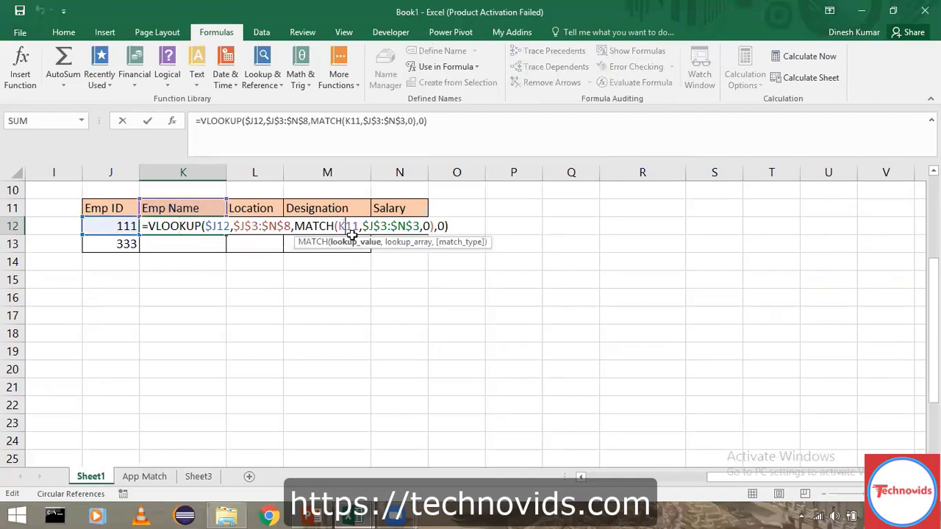
{"action": "type", "text": "$"}
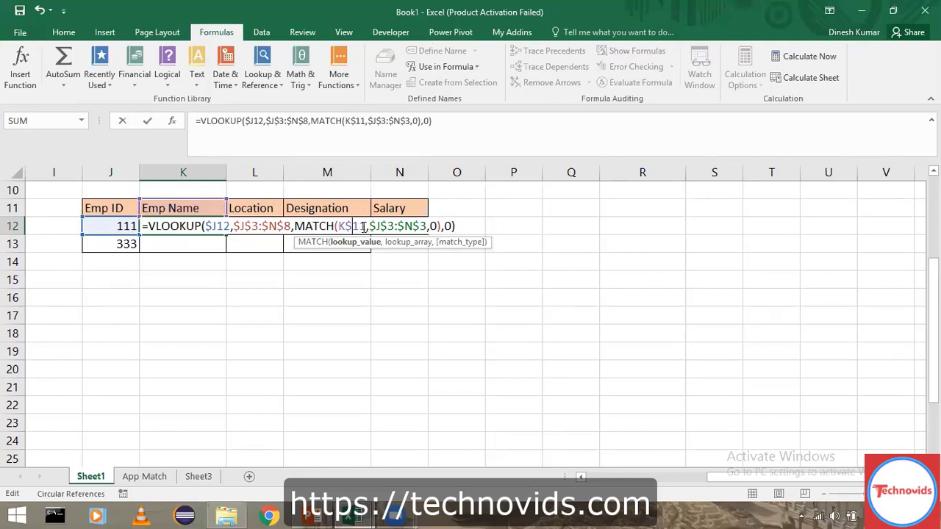
Step: Examine the VLOOKUP lookup value and range lookup in K12, and the nested MATCH's lookup value, lookup array and match type
{"action": "left_click", "coordinate": [218, 226]}
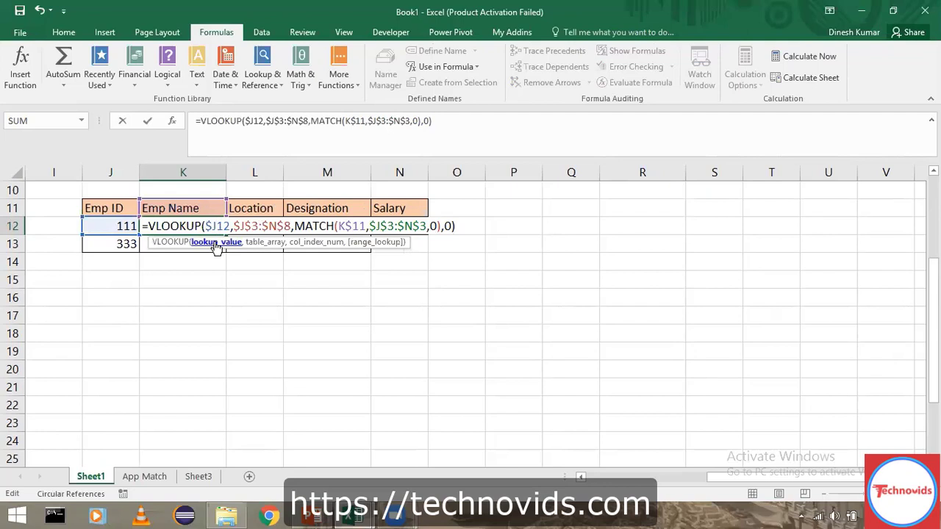
{"action": "left_click", "coordinate": [216, 244]}
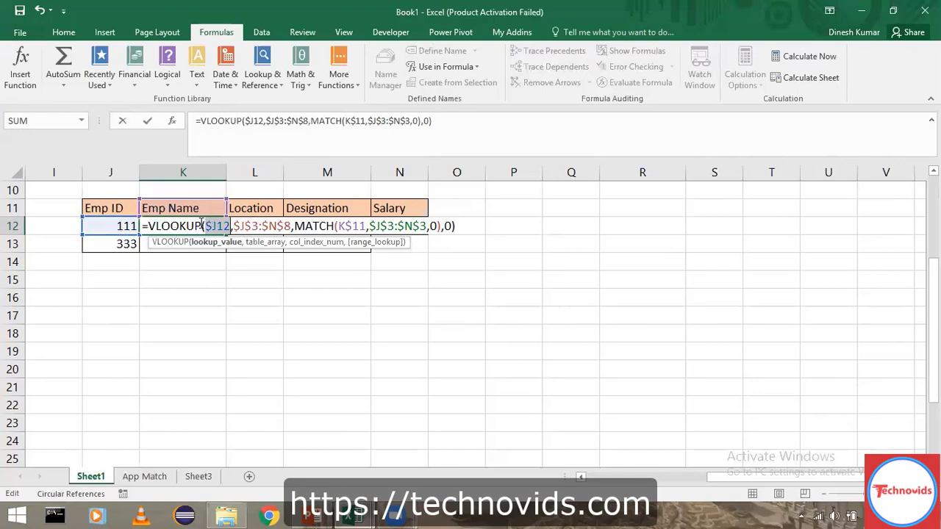
{"action": "left_click", "coordinate": [356, 226]}
{"action": "left_click", "coordinate": [358, 243]}
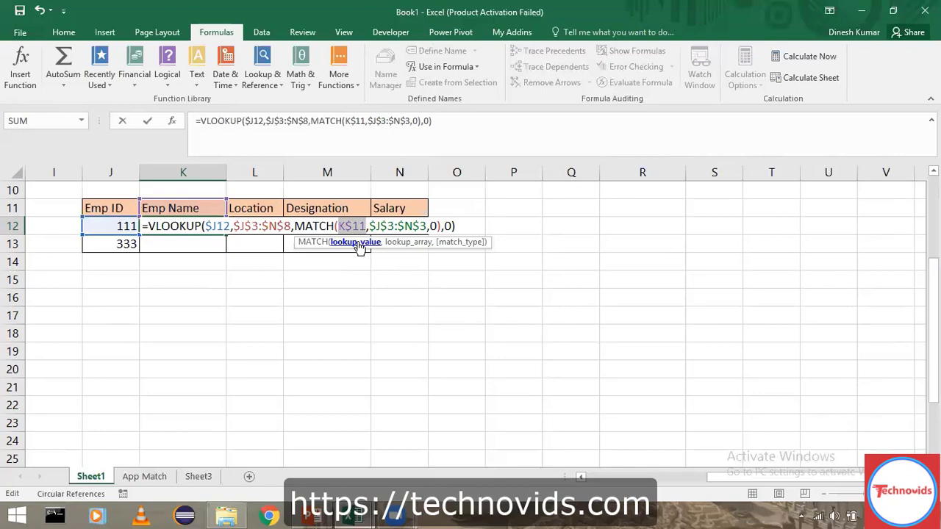
{"action": "left_click", "coordinate": [406, 249]}
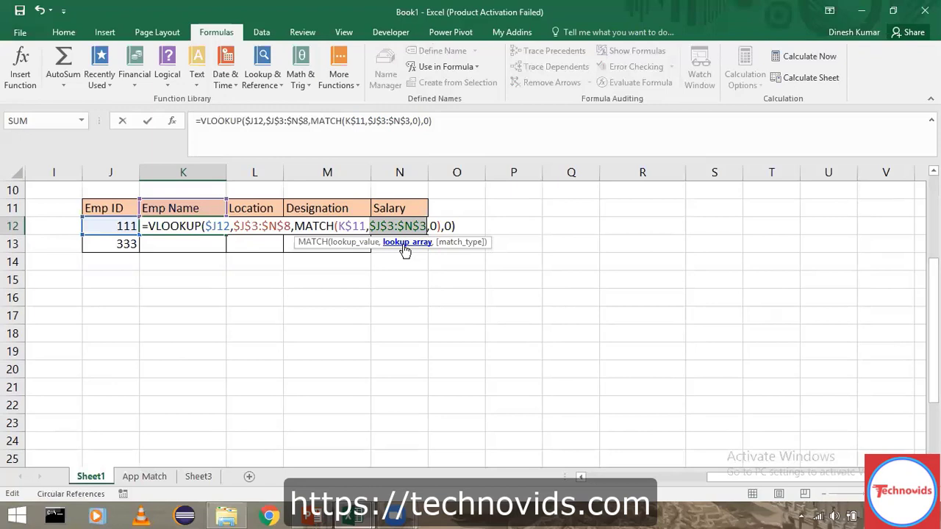
{"action": "left_click", "coordinate": [458, 244]}
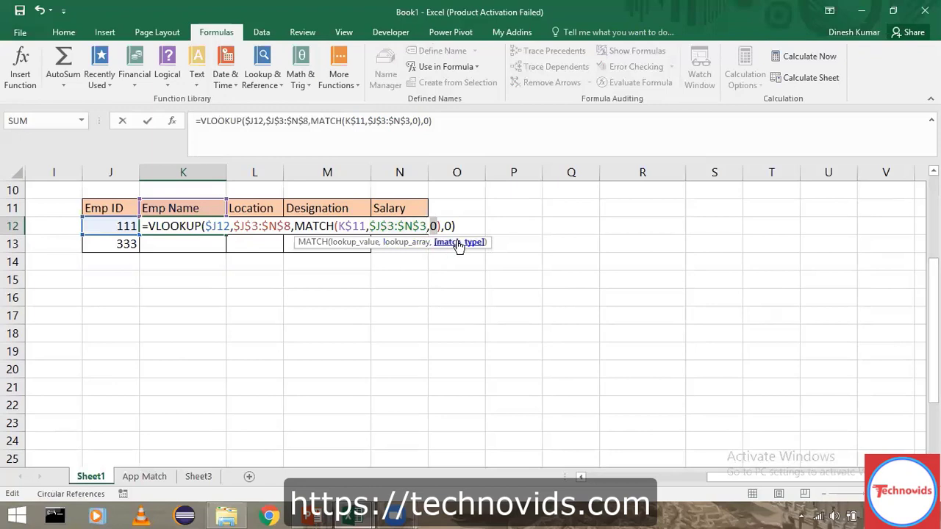
{"action": "left_click", "coordinate": [446, 226]}
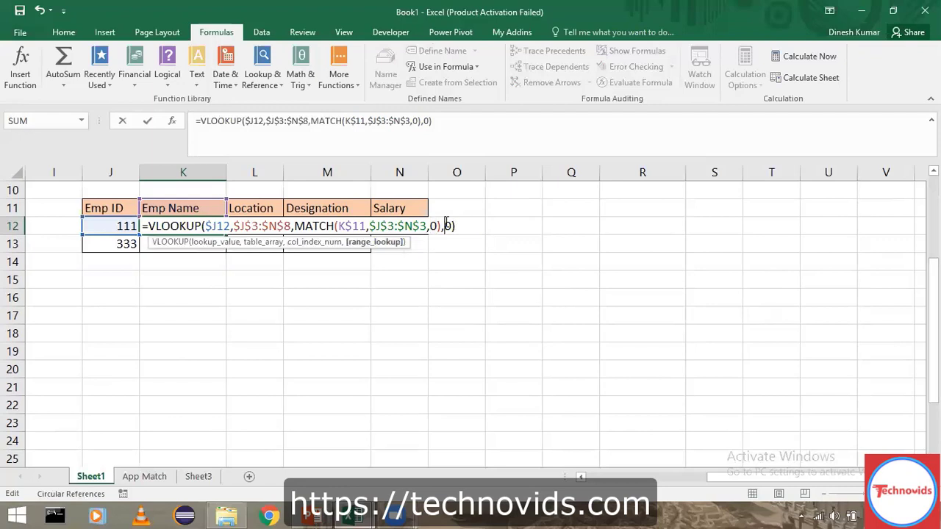
{"action": "left_click", "coordinate": [395, 244]}
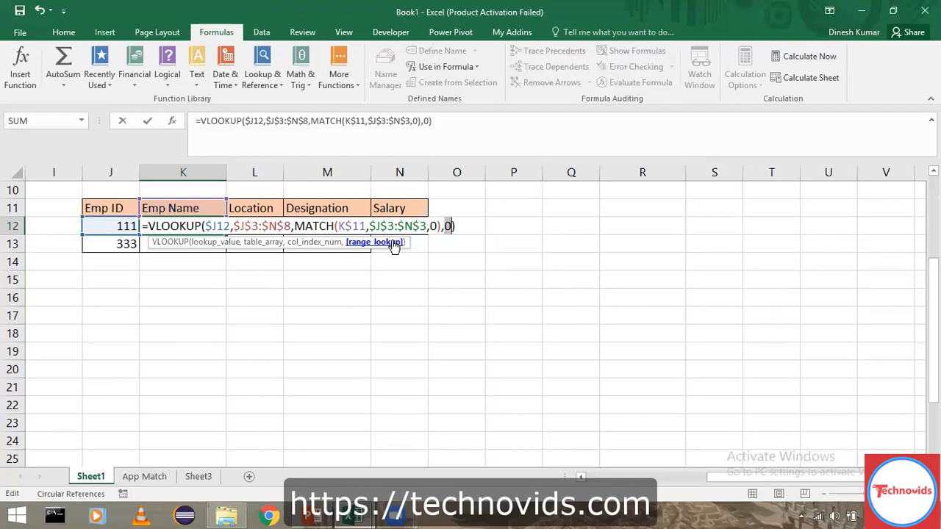
Step: Commit the K12 formula and fill it across to column N and down into row 13
{"action": "key", "text": "ctrl+Return"}
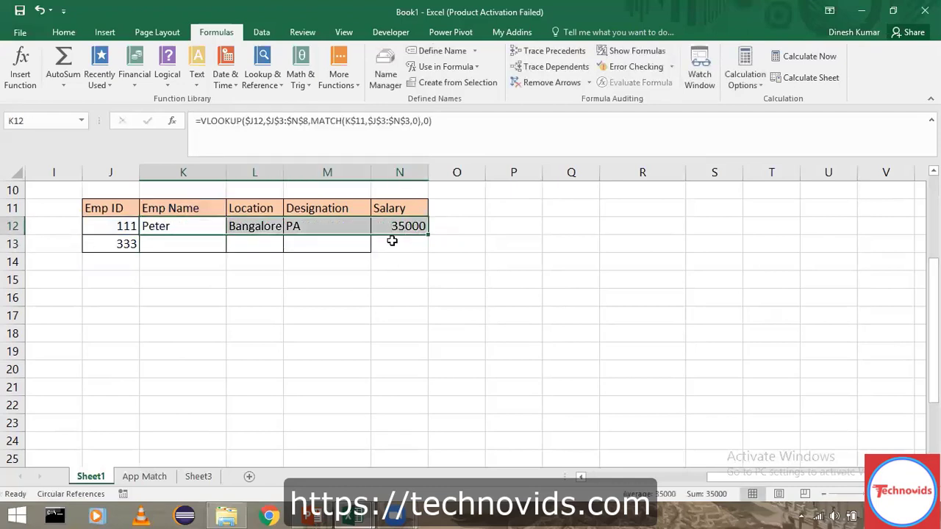
{"action": "left_click", "coordinate": [392, 242], "text": "shift"}
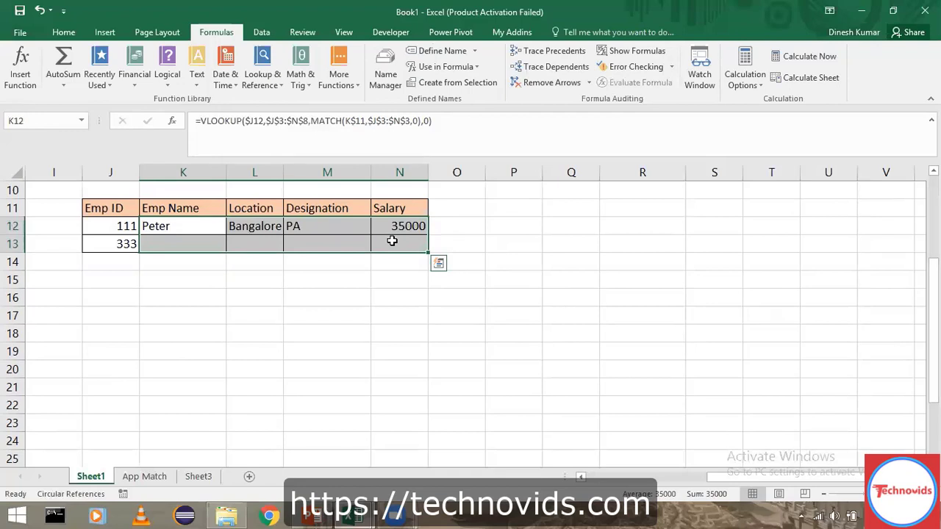
{"action": "key", "text": "ctrl+d"}
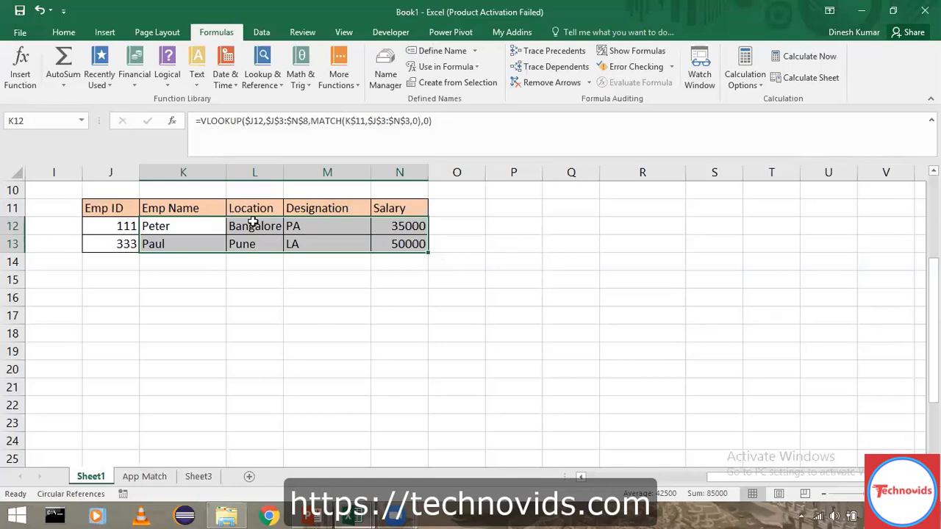
Step: Review the employee source table and the lookup table, checking the cell references in the K12 formula
{"action": "key", "text": "Up"}
{"action": "key", "text": "Up"}
{"action": "key", "text": "Up"}
{"action": "key", "text": "Up"}
{"action": "key", "text": "Up"}
{"action": "key", "text": "Up"}
{"action": "key", "text": "Up"}
{"action": "key", "text": "Up"}
{"action": "key", "text": "Up"}
{"action": "key", "text": "Up"}
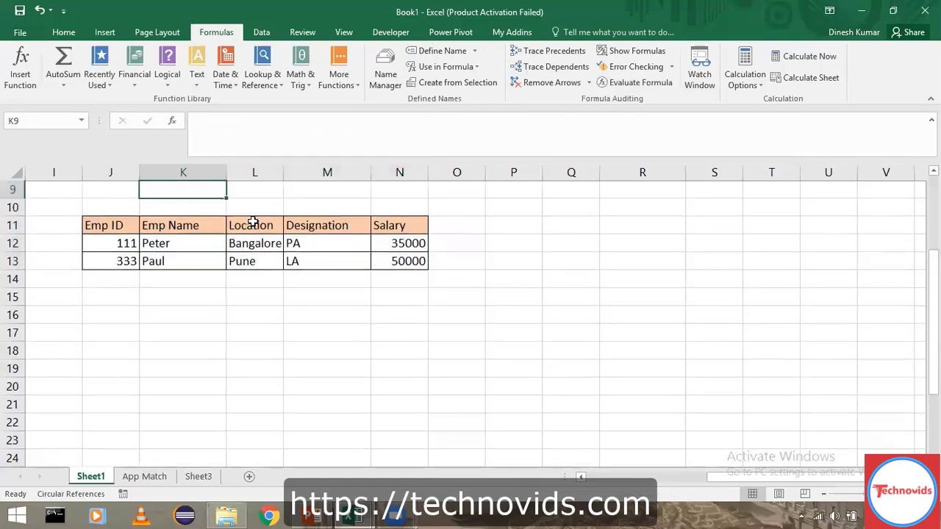
{"action": "key", "text": "Left"}
{"action": "key", "text": "Down"}
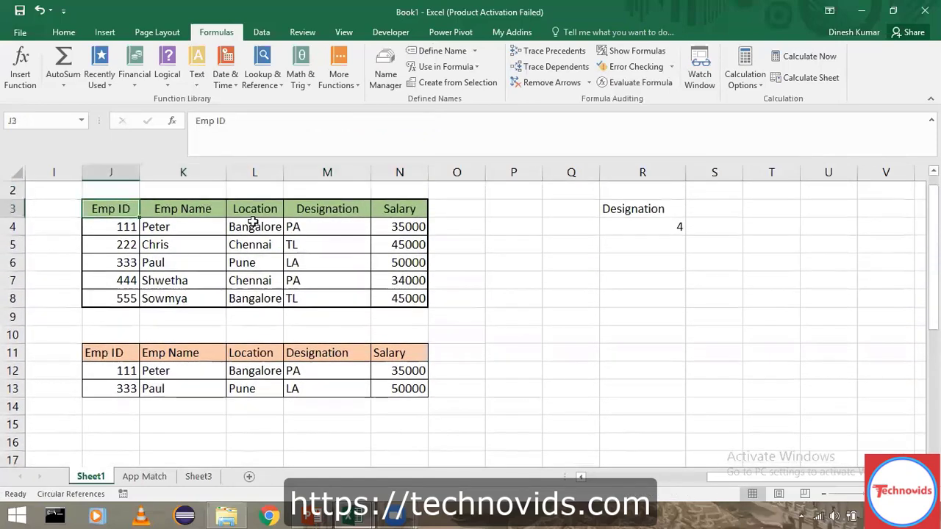
{"action": "key", "text": "ctrl+a"}
{"action": "key", "text": "Down"}
{"action": "key", "text": "Down"}
{"action": "key", "text": "Down"}
{"action": "key", "text": "Down"}
{"action": "key", "text": "Down"}
{"action": "key", "text": "Down"}
{"action": "key", "text": "Down"}
{"action": "key", "text": "Down"}
{"action": "key", "text": "Down"}
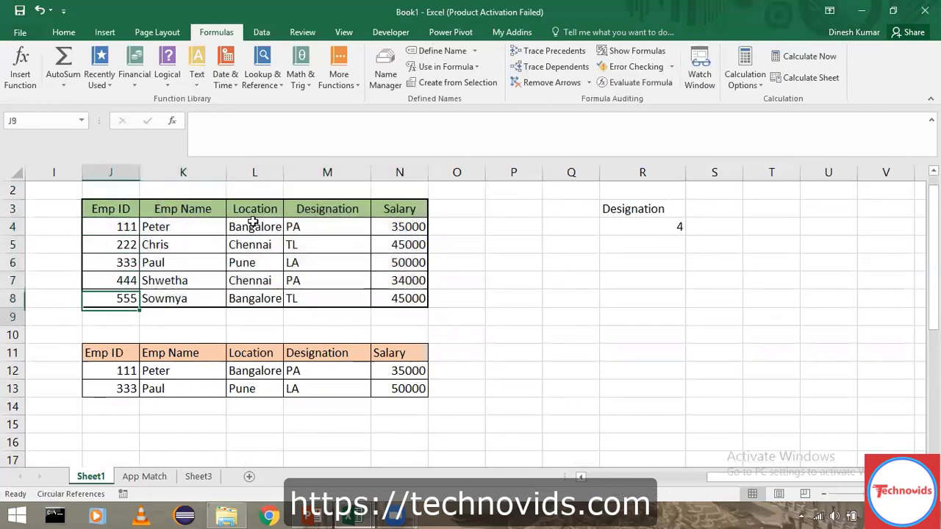
{"action": "key", "text": "Right"}
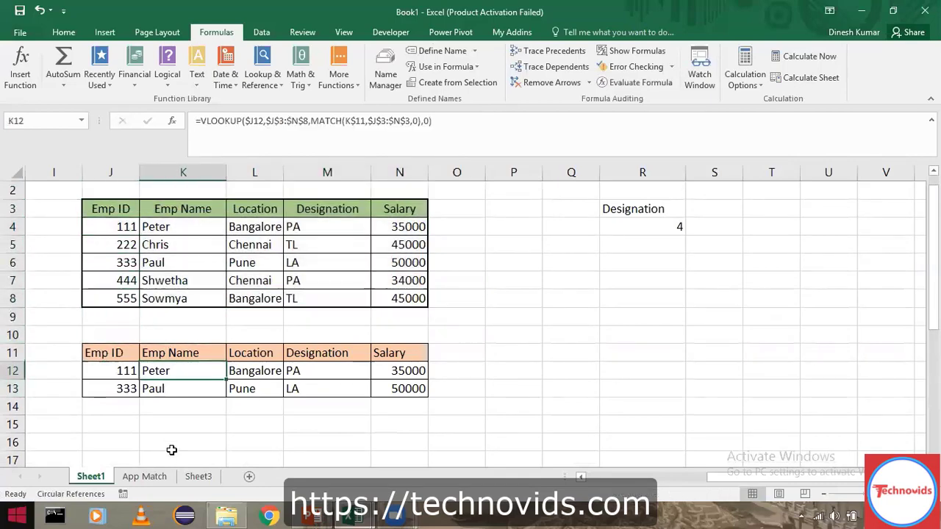
{"action": "double_click", "coordinate": [193, 370]}
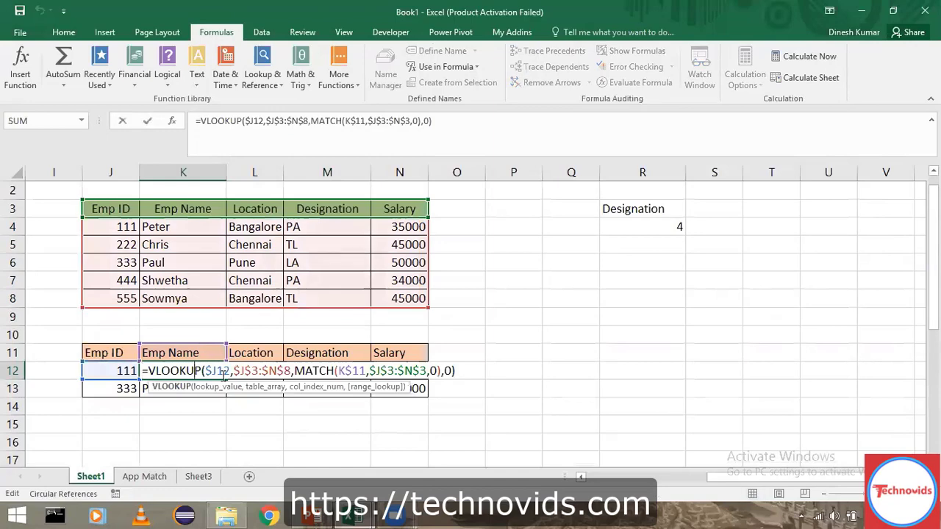
{"action": "key", "text": "Escape"}
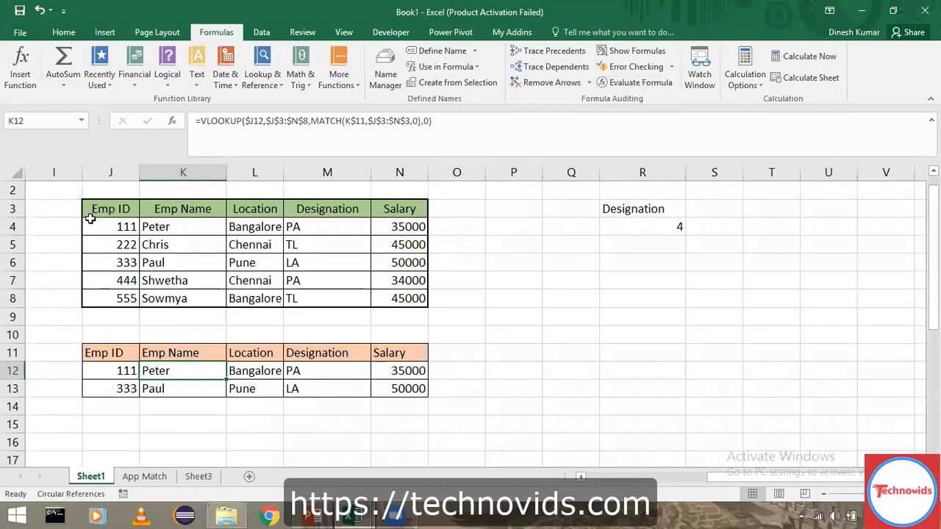
Step: Go to the Exact Match boomerang table and clear the Price result for Bellen in B15
{"action": "left_click", "coordinate": [61, 215]}
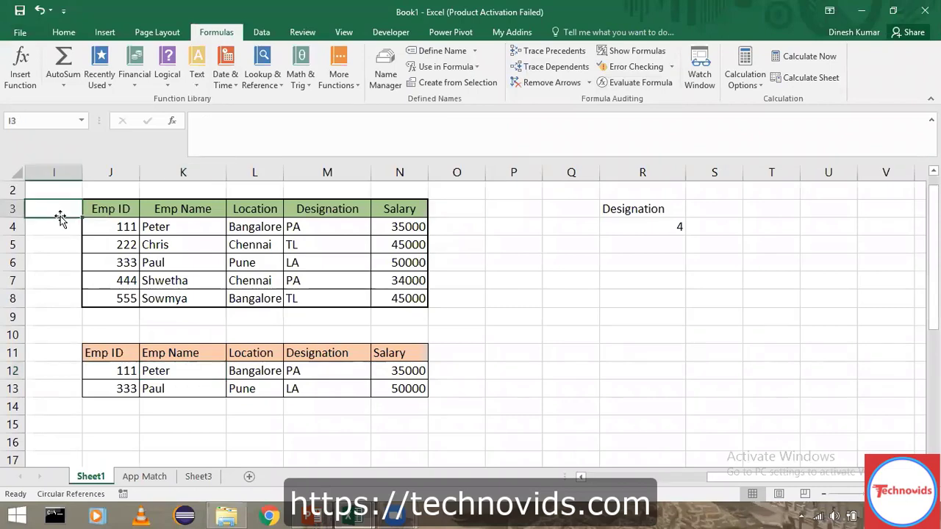
{"action": "key", "text": "Home"}
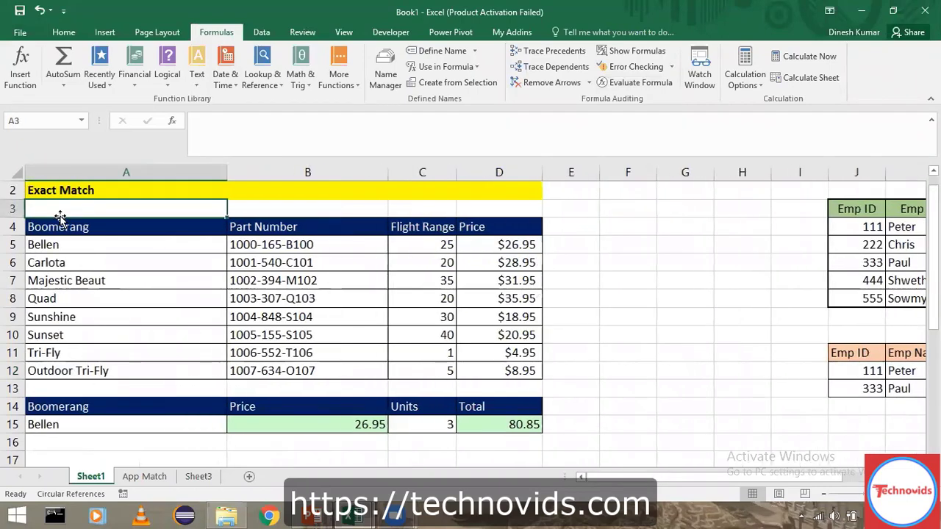
{"action": "key", "text": "Down"}
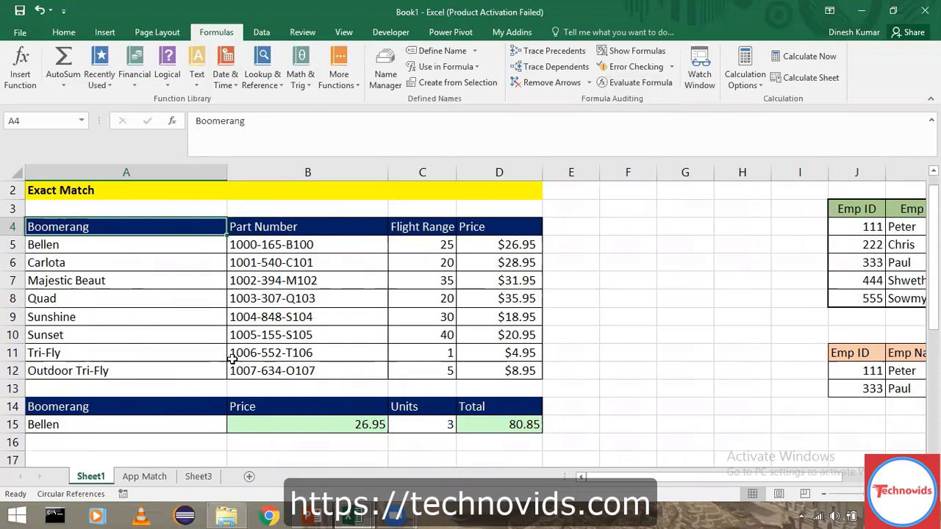
{"action": "left_click", "coordinate": [166, 425]}
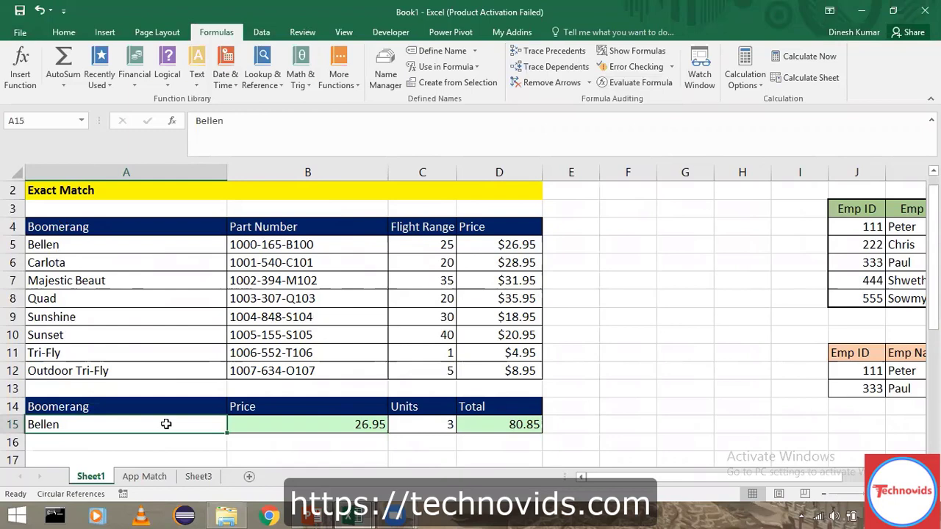
{"action": "left_click", "coordinate": [354, 424]}
{"action": "key", "text": "Delete"}
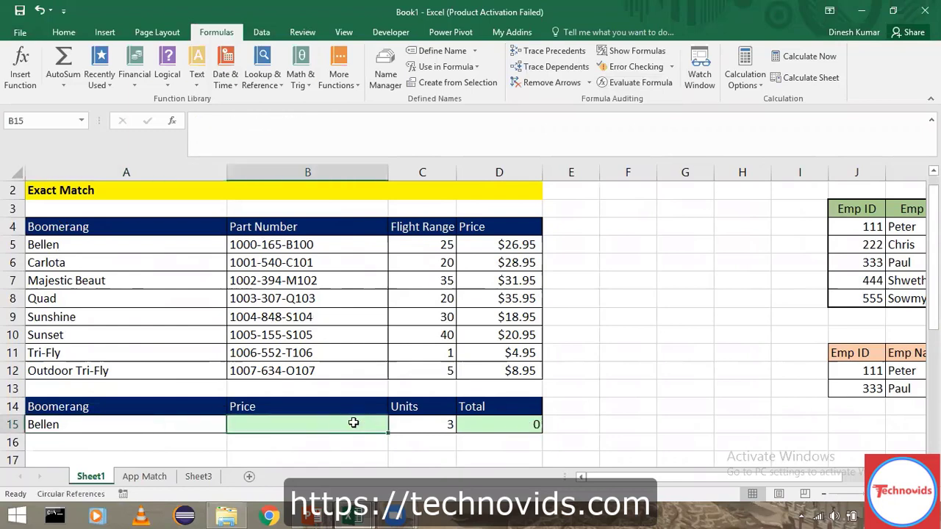
Step: Clear the Total formula in D15 and return to the Boomerang name in A15
{"action": "key", "text": "Tab"}
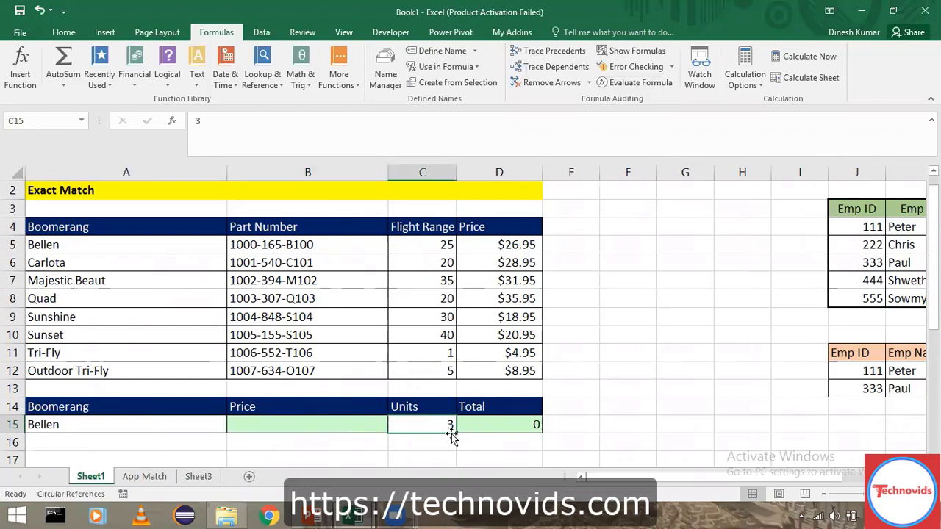
{"action": "left_click", "coordinate": [519, 423]}
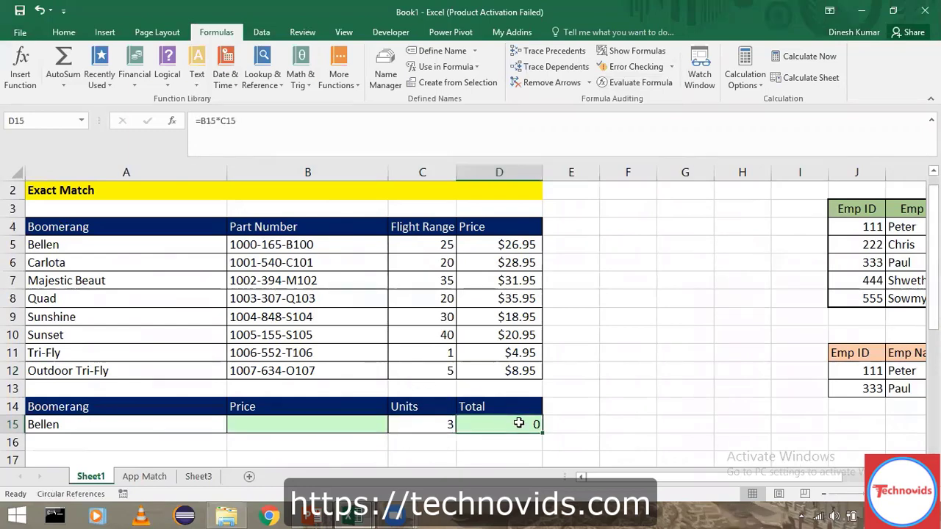
{"action": "key", "text": "Delete"}
{"action": "key", "text": "Left"}
{"action": "key", "text": "Left"}
{"action": "key", "text": "Left"}
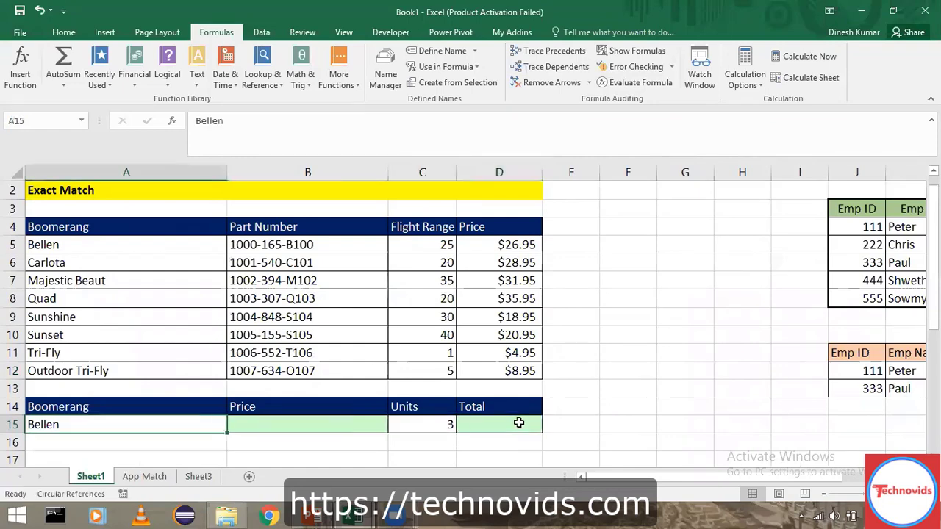
Step: Enter =VLOOKUP(A15,$A$5:$D$12,4,0) in the Price cell B15 to look up the boomerang's price by exact match
{"action": "key", "text": "Right"}
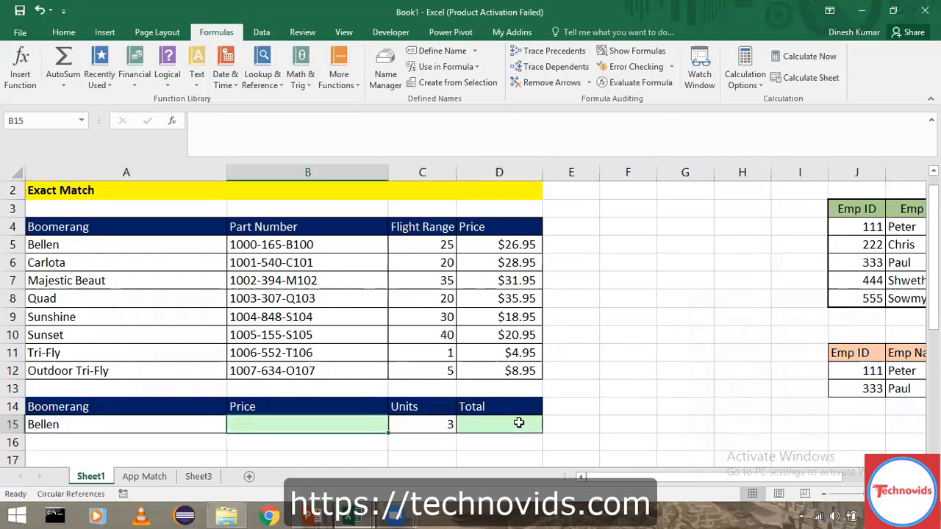
{"action": "type", "text": "=vlo"}
{"action": "key", "text": "Tab"}
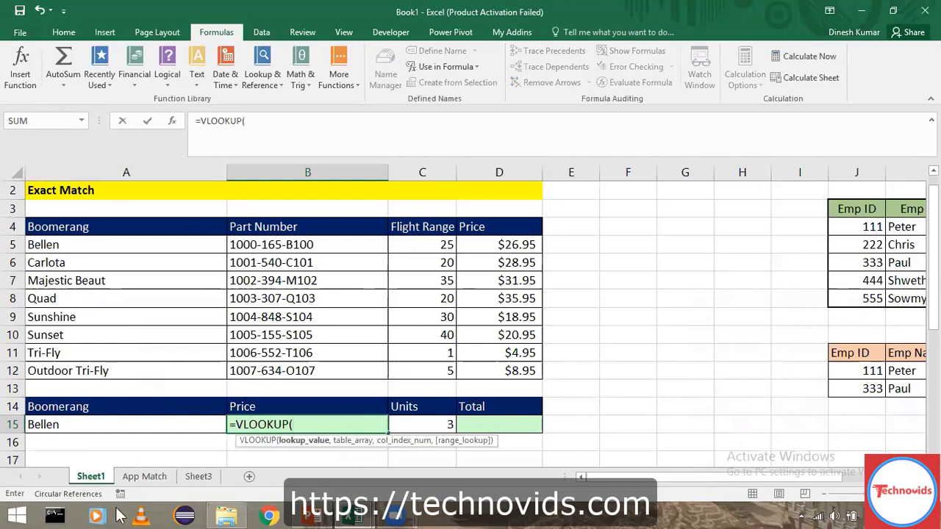
{"action": "left_click", "coordinate": [89, 425]}
{"action": "type", "text": ","}
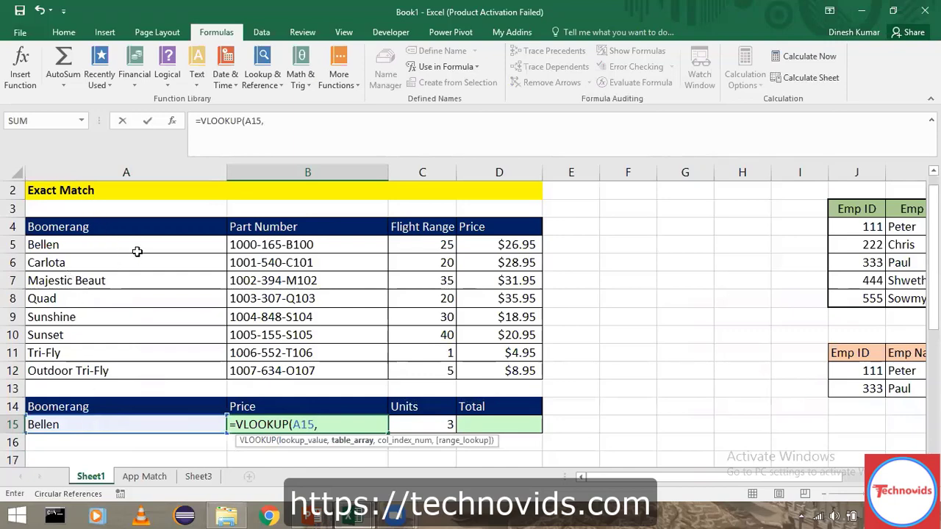
{"action": "mouse_move", "coordinate": [133, 244]}
{"action": "left_mouse_down"}
{"action": "mouse_move", "coordinate": [236, 280]}
{"action": "mouse_move", "coordinate": [448, 321]}
{"action": "mouse_move", "coordinate": [479, 350]}
{"action": "mouse_move", "coordinate": [483, 370]}
{"action": "mouse_move", "coordinate": [490, 364]}
{"action": "left_mouse_up"}
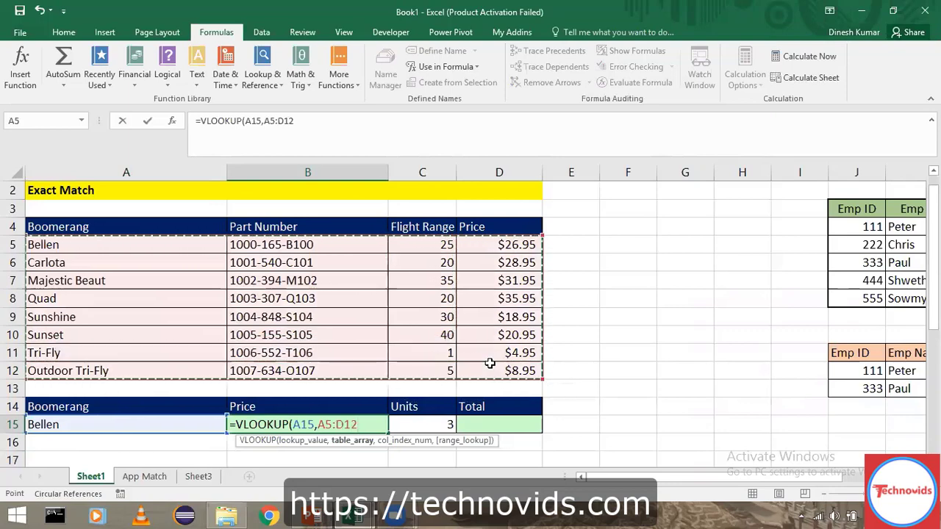
{"action": "key", "text": "F4"}
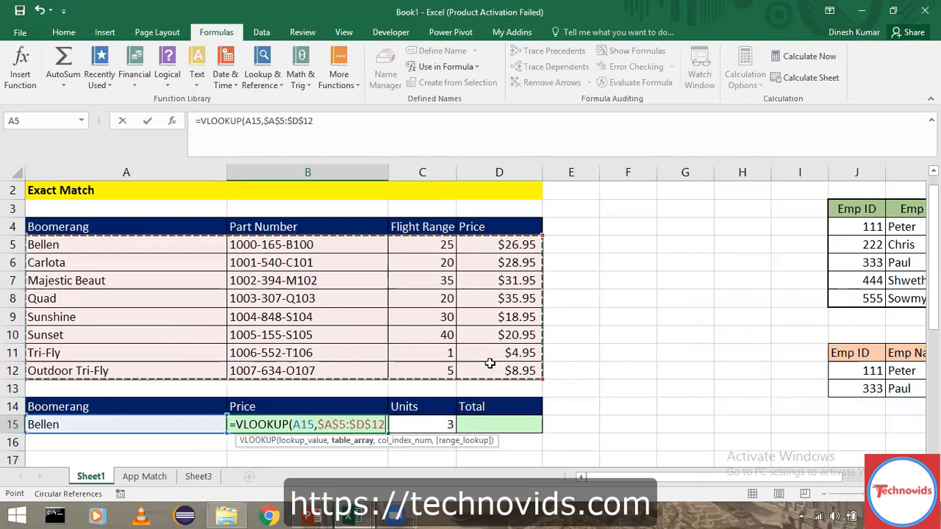
{"action": "type", "text": ","}
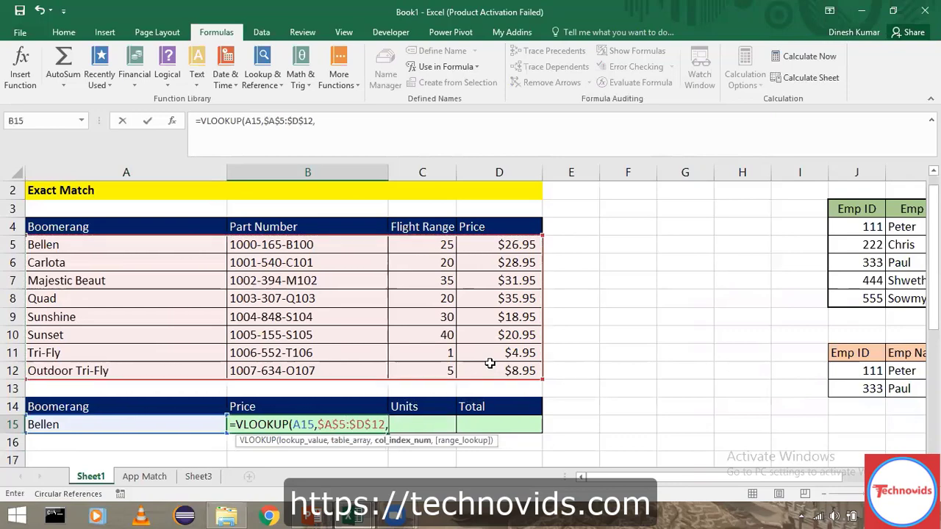
{"action": "type", "text": "4,"}
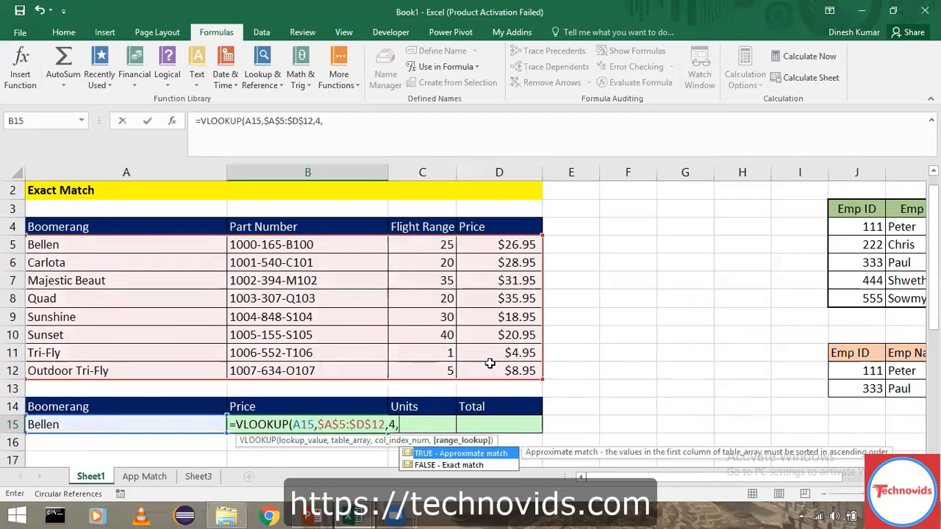
{"action": "type", "text": "0)"}
{"action": "key", "text": "Return"}
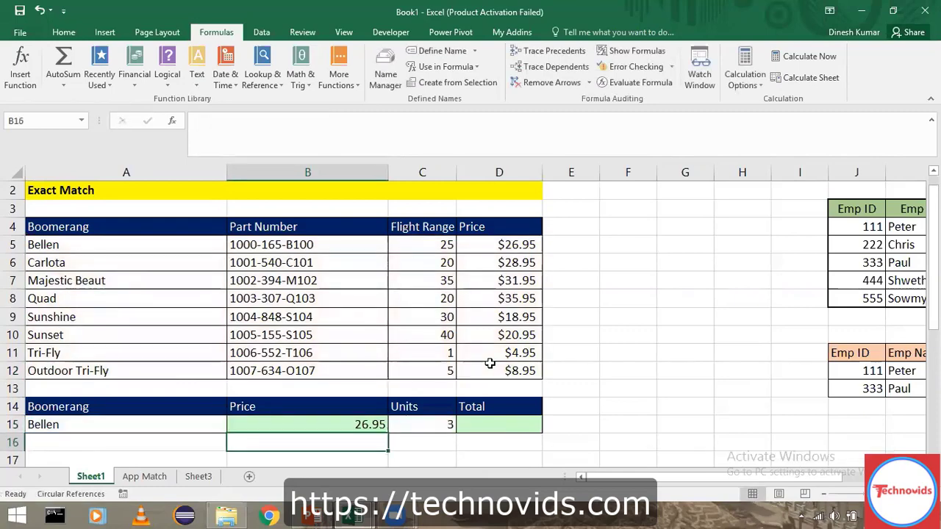
Step: Calculate the Total in D15 by multiplying the price by the units with =B15*C15
{"action": "key", "text": "Up"}
{"action": "key", "text": "Left"}
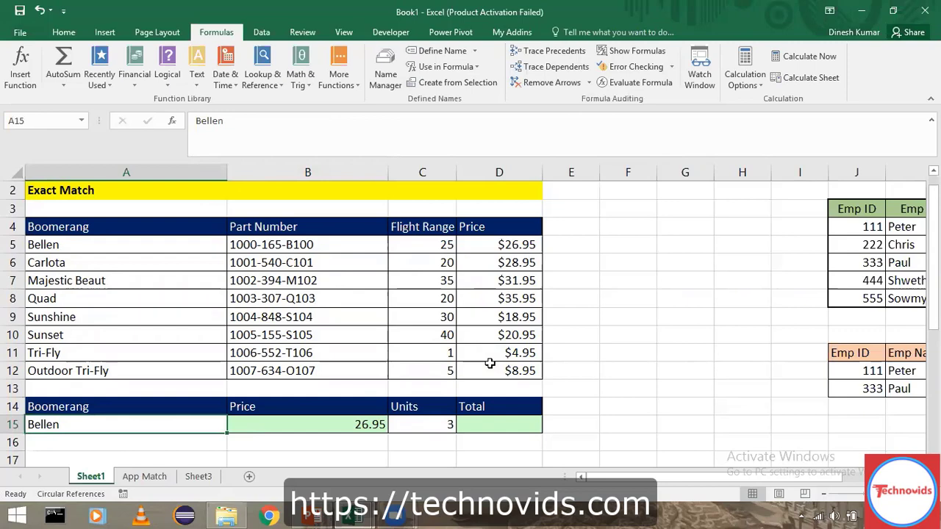
{"action": "key", "text": "Right"}
{"action": "key", "text": "Right"}
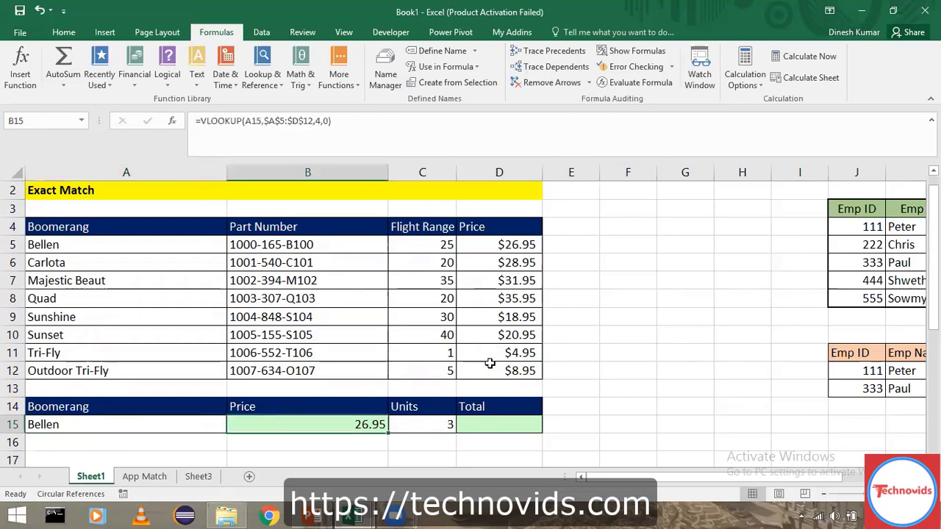
{"action": "key", "text": "Right"}
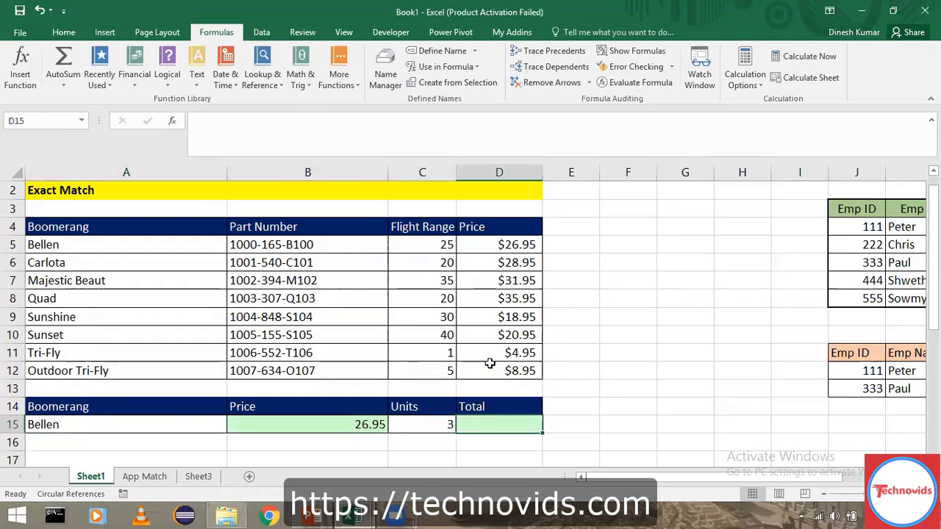
{"action": "type", "text": "="}
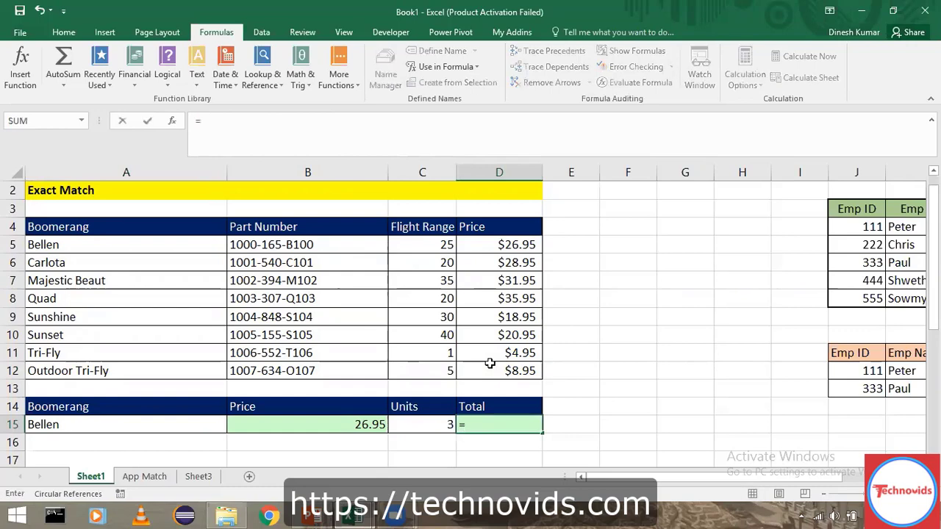
{"action": "key", "text": "Left"}
{"action": "key", "text": "Left"}
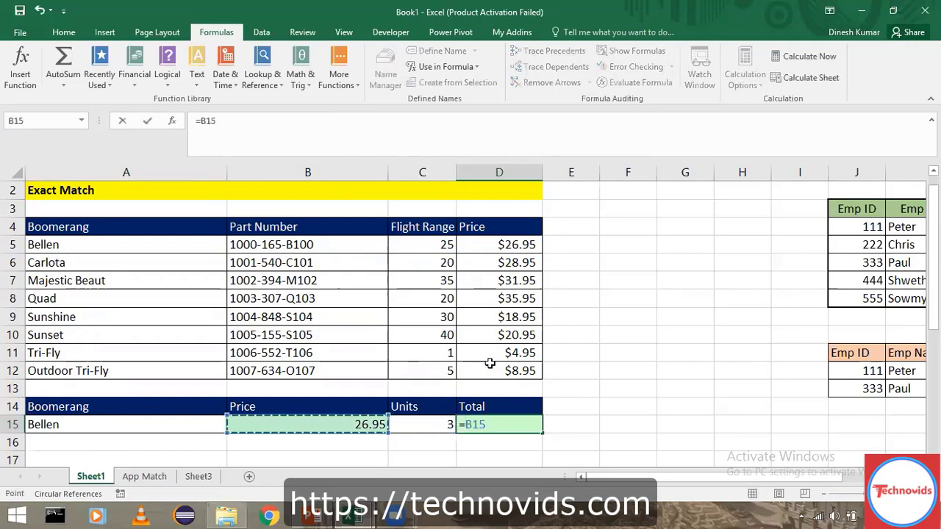
{"action": "type", "text": "*"}
{"action": "key", "text": "Left"}
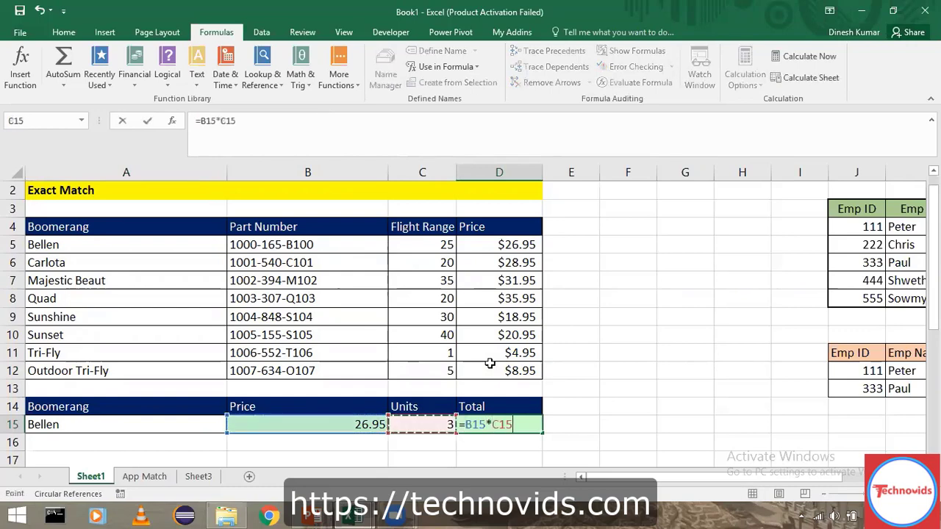
{"action": "key", "text": "ctrl+Return"}
Step: Change the boomerang name in A15 to Quad and check the price, units and total in that row
{"action": "key", "text": "Left"}
{"action": "key", "text": "Left"}
{"action": "key", "text": "Left"}
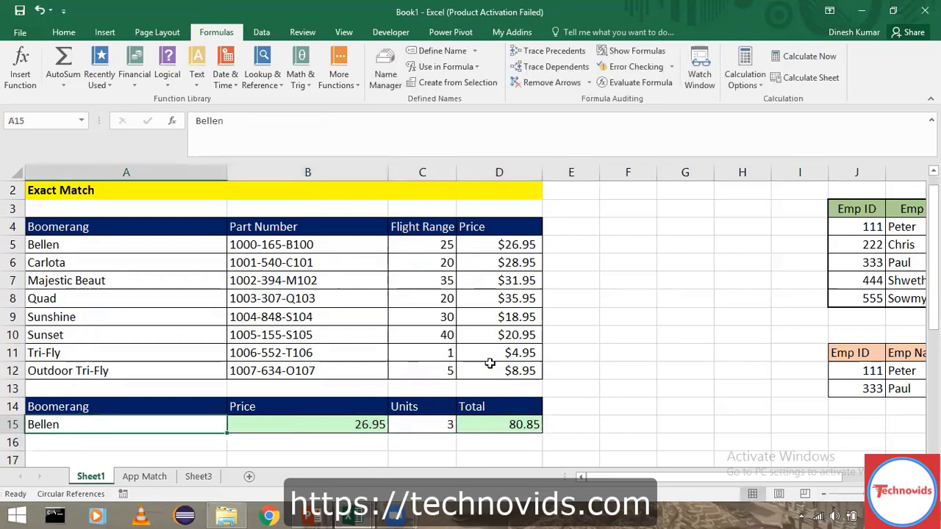
{"action": "type", "text": "Quad"}
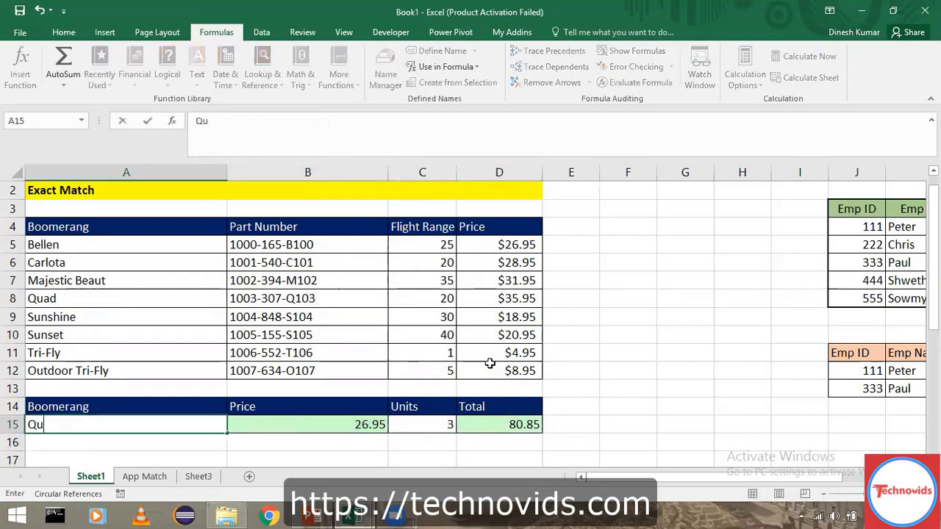
{"action": "key", "text": "ctrl+Return"}
{"action": "key", "text": "Right"}
{"action": "key", "text": "Right"}
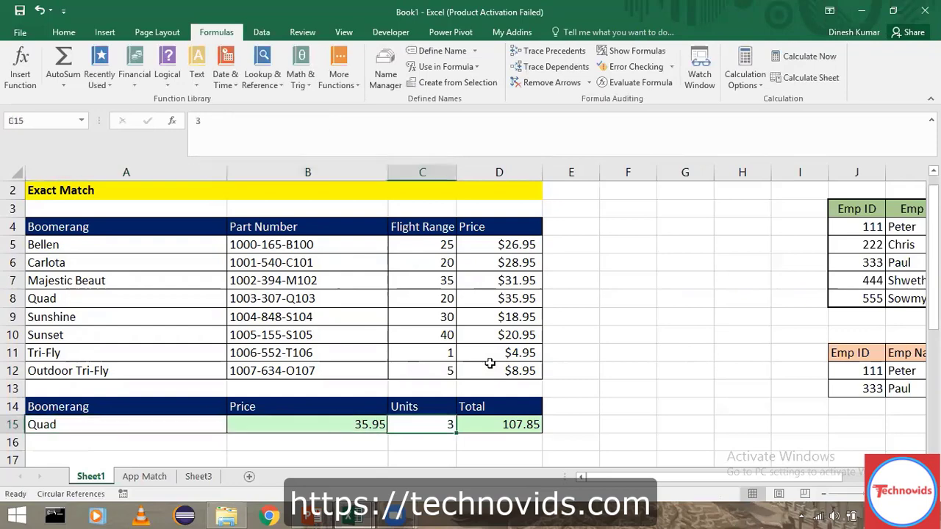
{"action": "key", "text": "Right"}
{"action": "key", "text": "Left"}
{"action": "key", "text": "Left"}
{"action": "key", "text": "Left"}
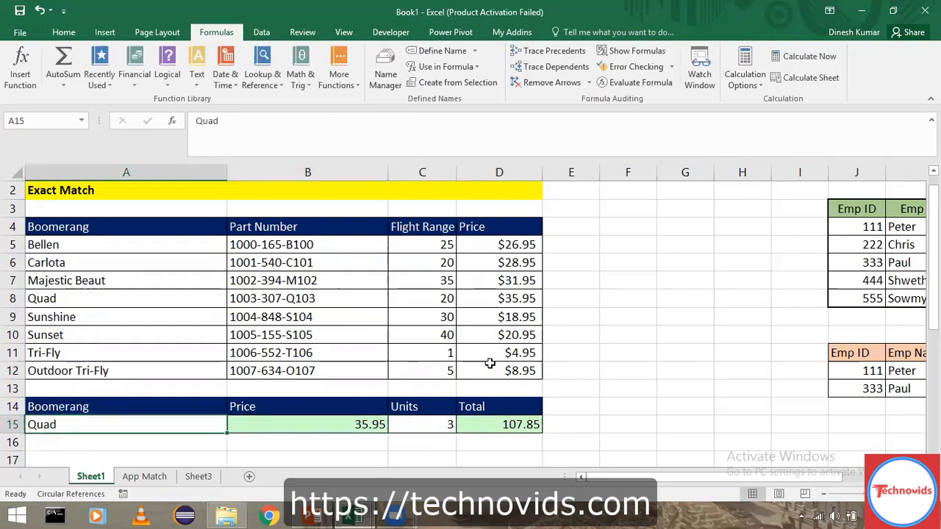
Step: Examine the lookup value and table array arguments of the VLOOKUP formula in B15 without changing it
{"action": "double_click", "coordinate": [341, 424]}
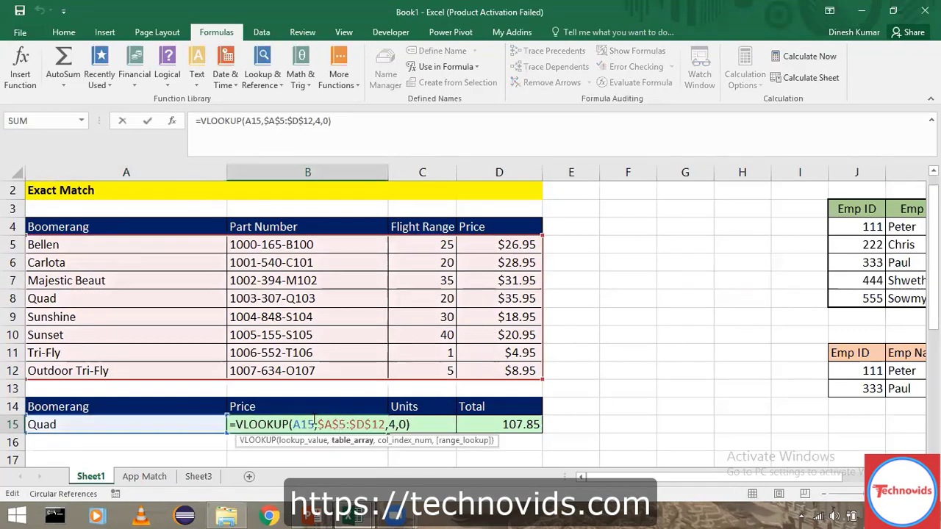
{"action": "left_click", "coordinate": [318, 443]}
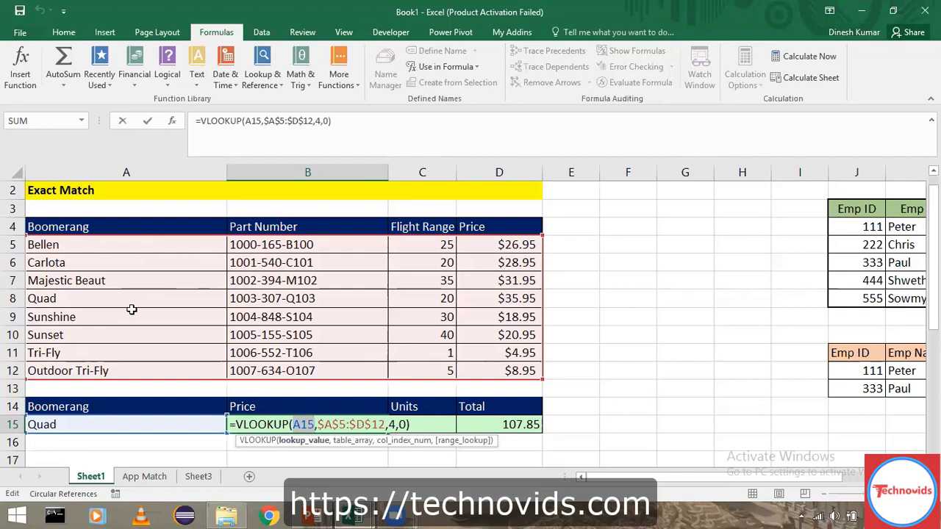
{"action": "left_click", "coordinate": [351, 441]}
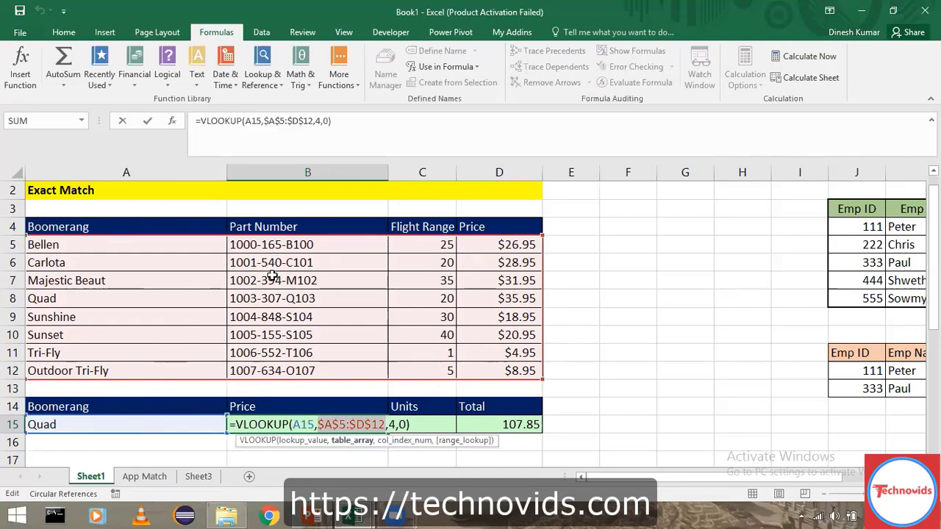
{"action": "key", "text": "Escape"}
Step: Compare the range B4:D12, starting at Part Number, with the full boomerang table A4:D12
{"action": "left_click", "coordinate": [316, 229]}
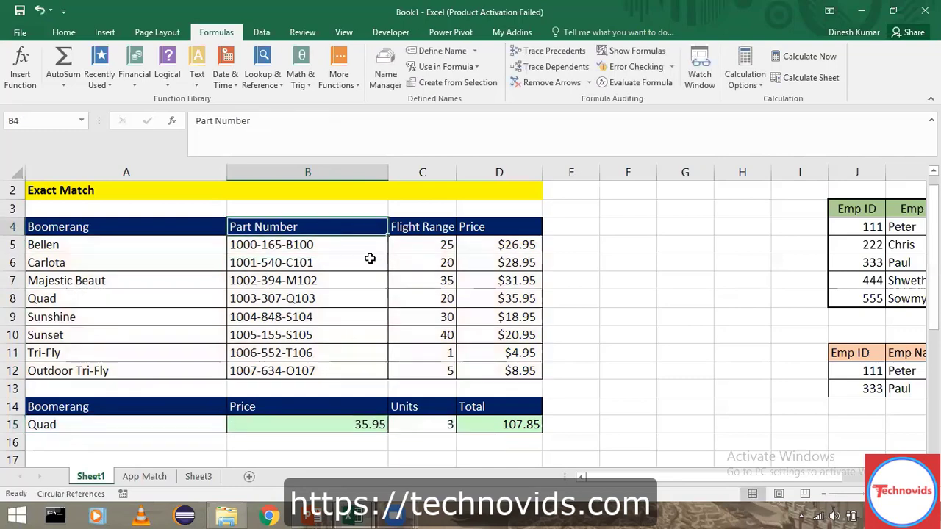
{"action": "left_click_drag", "start_coordinate": [370, 259], "coordinate": [476, 369]}
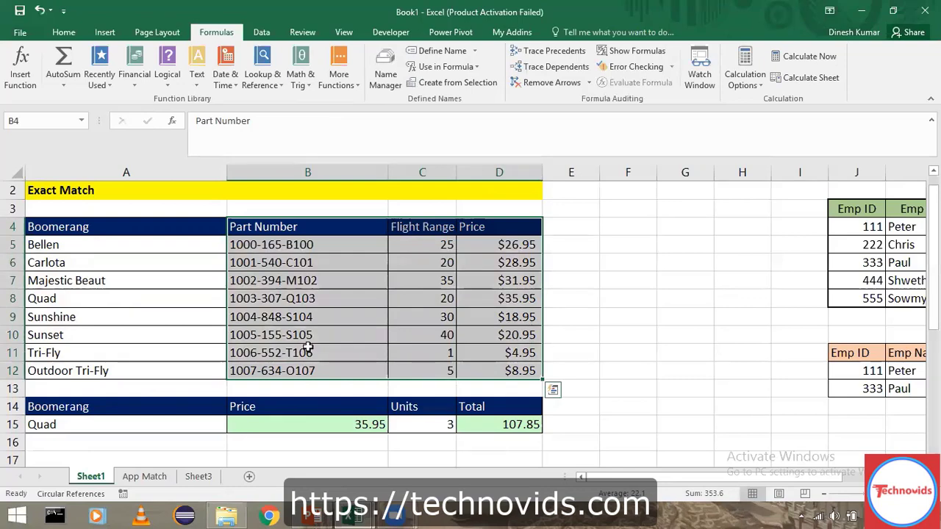
{"action": "left_click", "coordinate": [103, 412]}
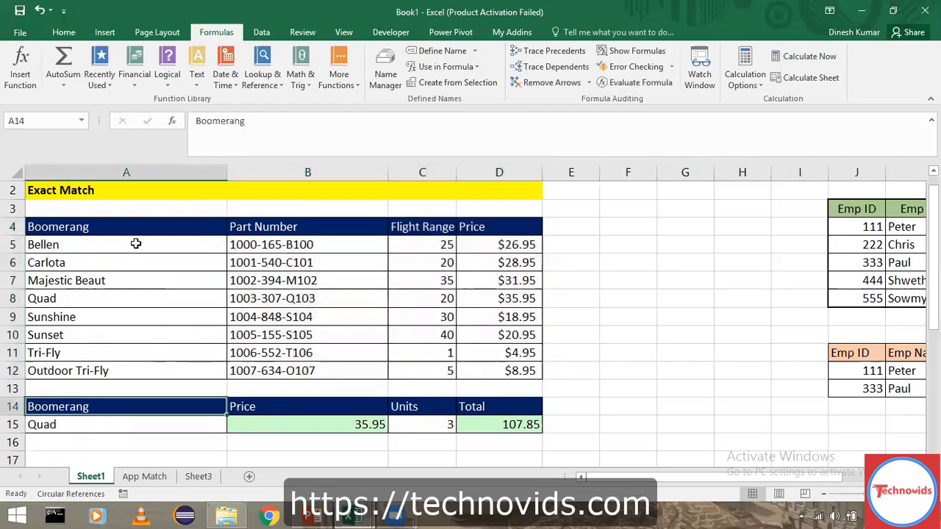
{"action": "left_click_drag", "start_coordinate": [128, 224], "coordinate": [509, 369]}
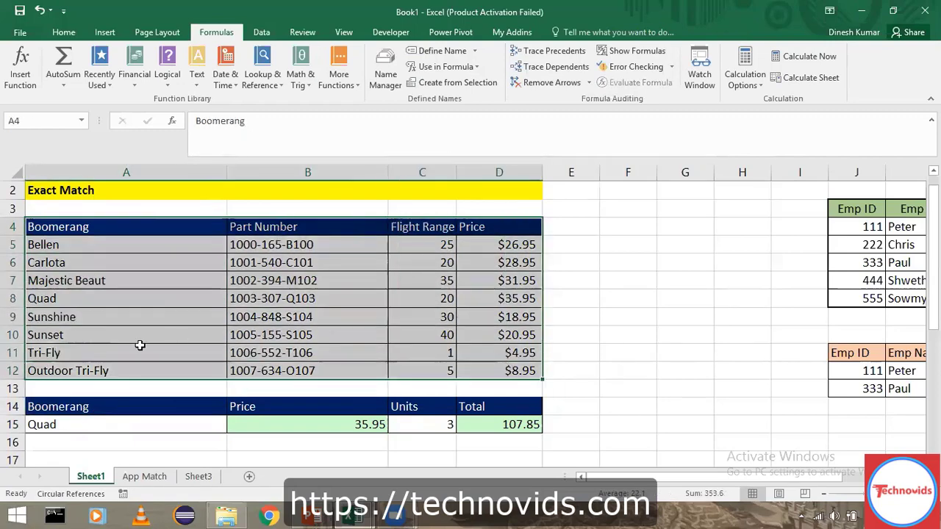
Step: Change the lookup header in A14 to Part Number
{"action": "left_click", "coordinate": [124, 409]}
{"action": "type", "text": "Par"}
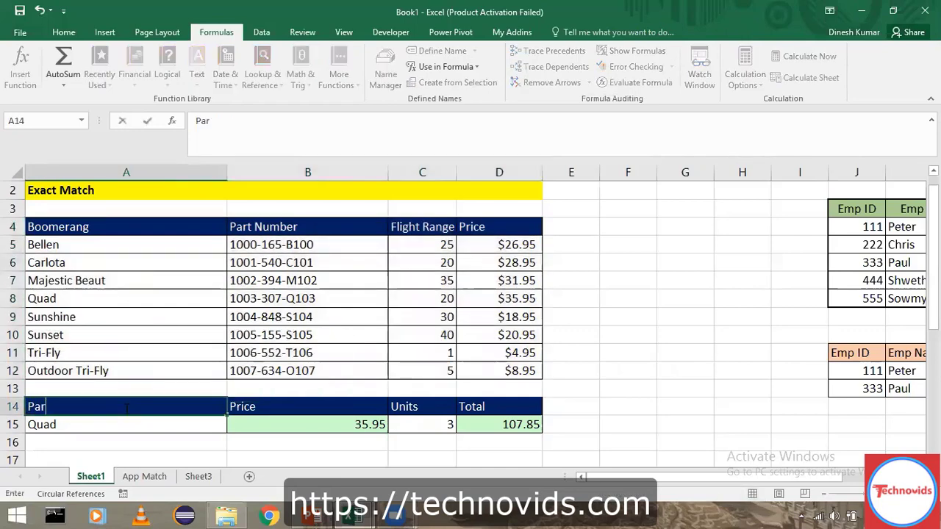
{"action": "type", "text": "t Number"}
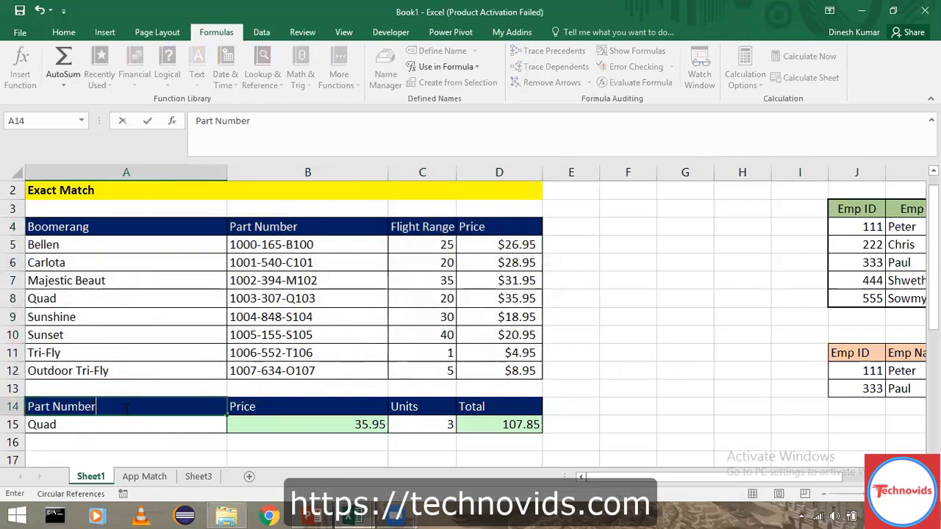
{"action": "key", "text": "Return"}
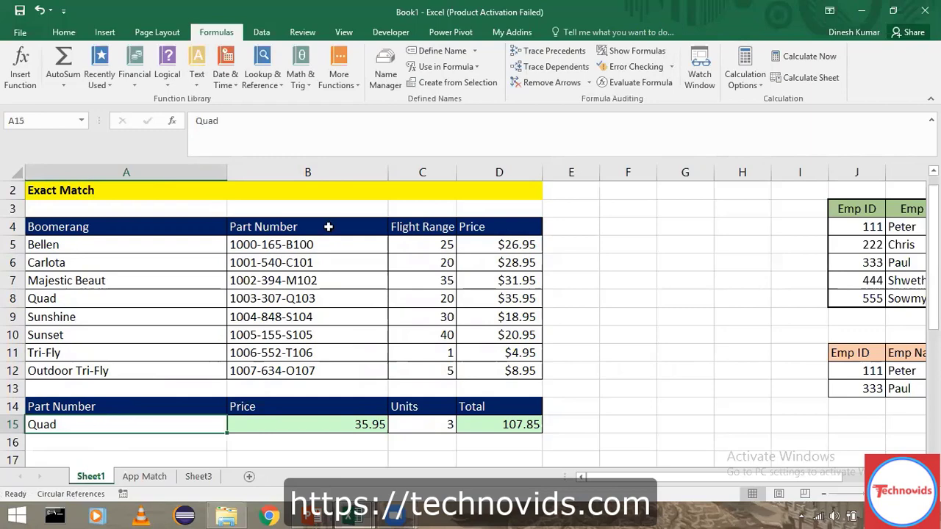
Step: Copy the Majestic Beaut part number 1002-394-M102 from B7 into the lookup cell A15
{"action": "left_click", "coordinate": [293, 281]}
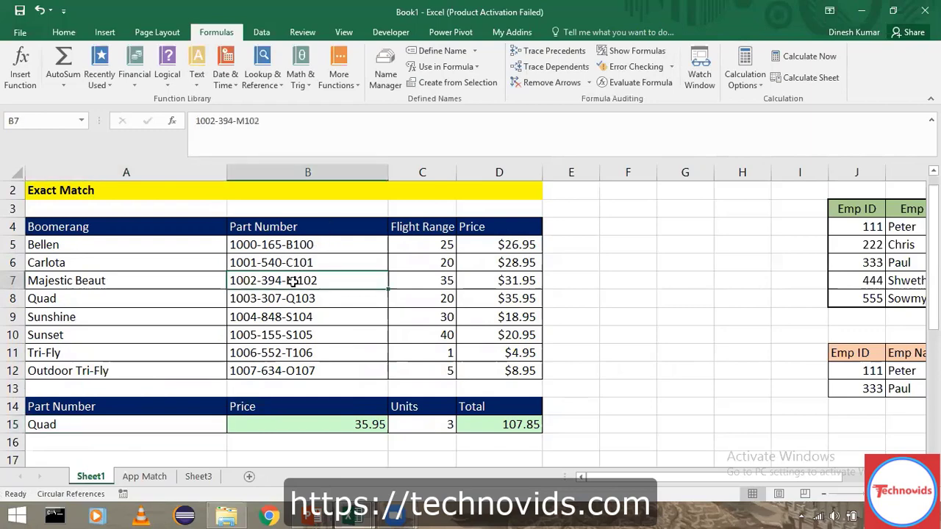
{"action": "key", "text": "ctrl+c"}
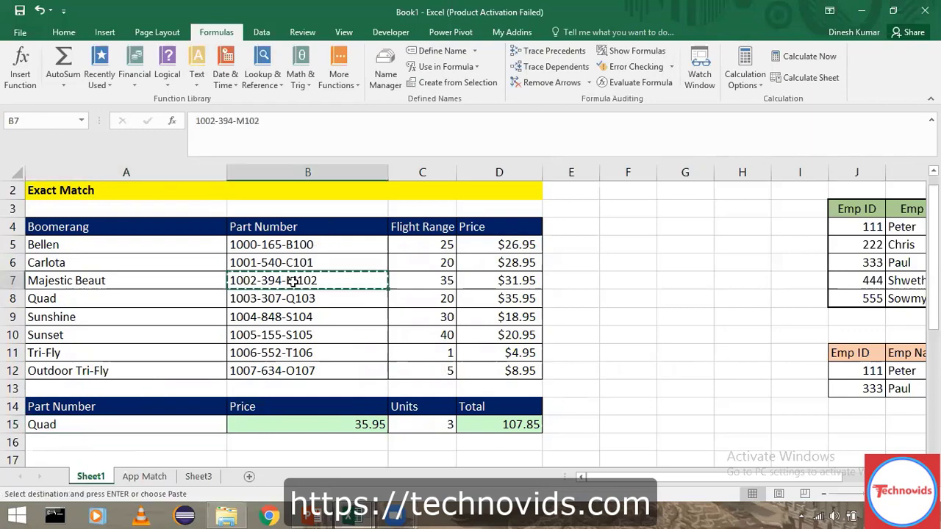
{"action": "left_click", "coordinate": [102, 424]}
{"action": "right_click", "coordinate": [101, 423]}
{"action": "key", "text": "Escape"}
{"action": "key", "text": "ctrl+v"}
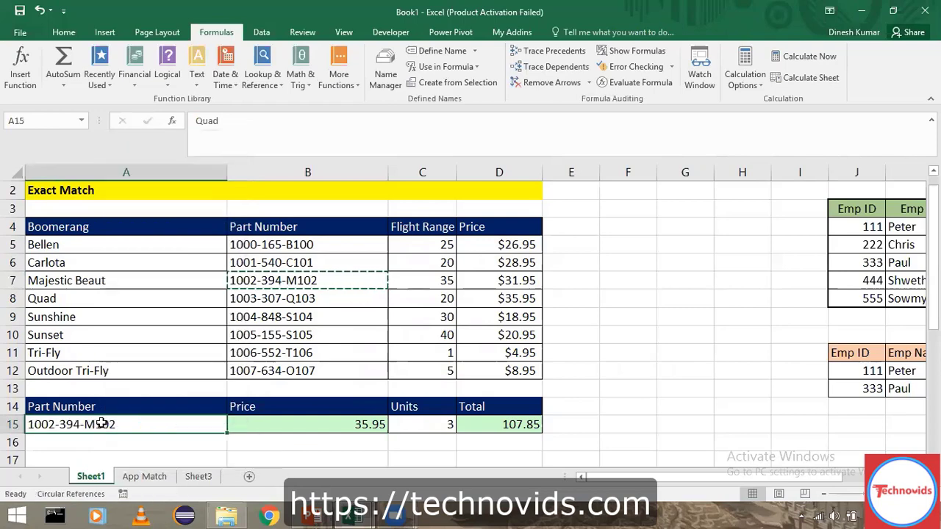
Step: Review the cell references in the B15 Price formula against the range B4:D12 that starts at Part Number
{"action": "key", "text": "Right"}
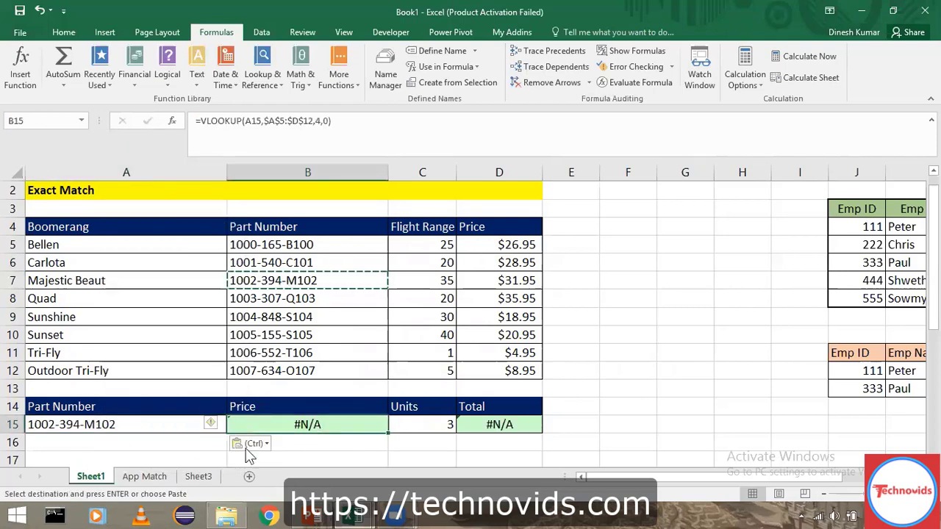
{"action": "double_click", "coordinate": [294, 424]}
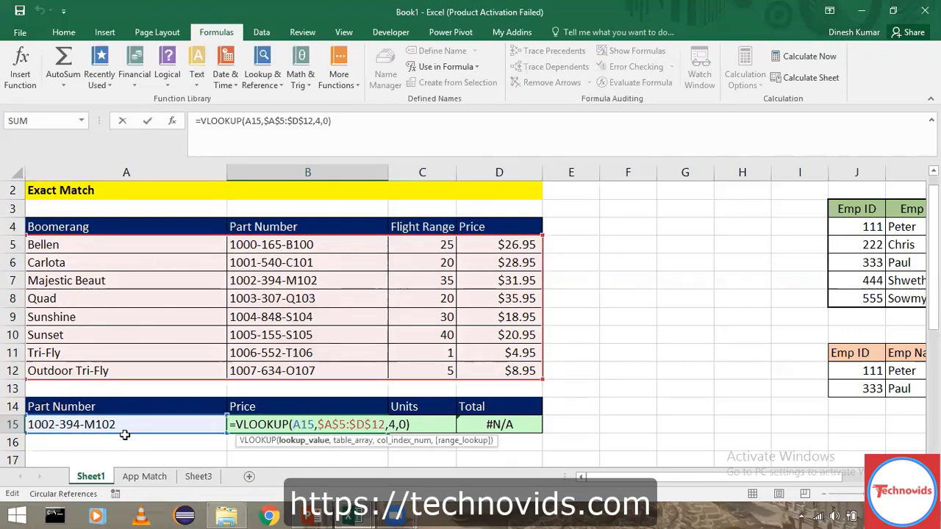
{"action": "key", "text": "Return"}
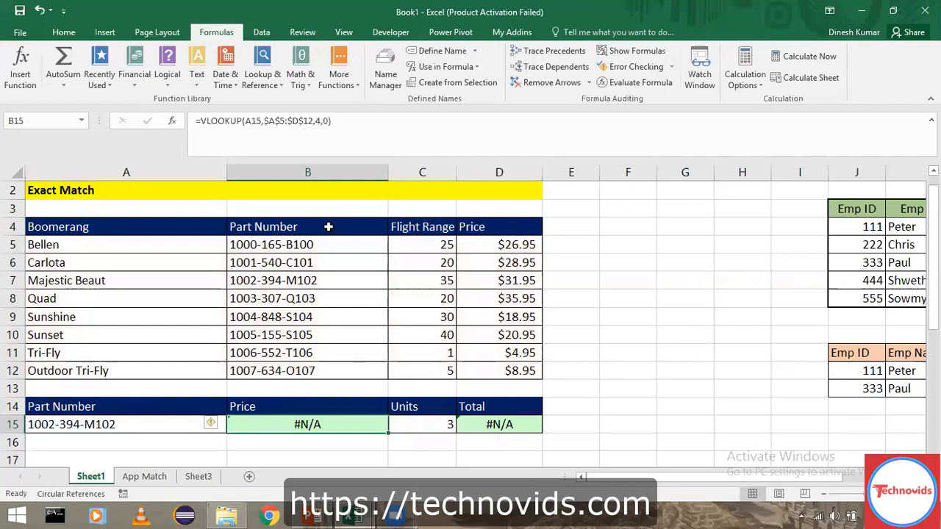
{"action": "left_click", "coordinate": [334, 220]}
{"action": "left_click_drag", "start_coordinate": [334, 220], "coordinate": [498, 373]}
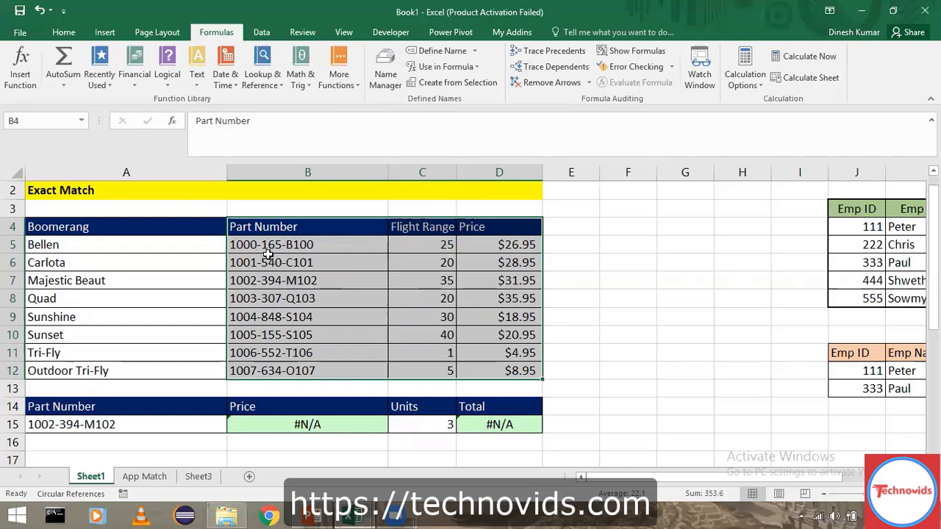
Step: Compare the Part Number column B with the Boomerang column A as the starting column of the lookup range
{"action": "left_click", "coordinate": [290, 168]}
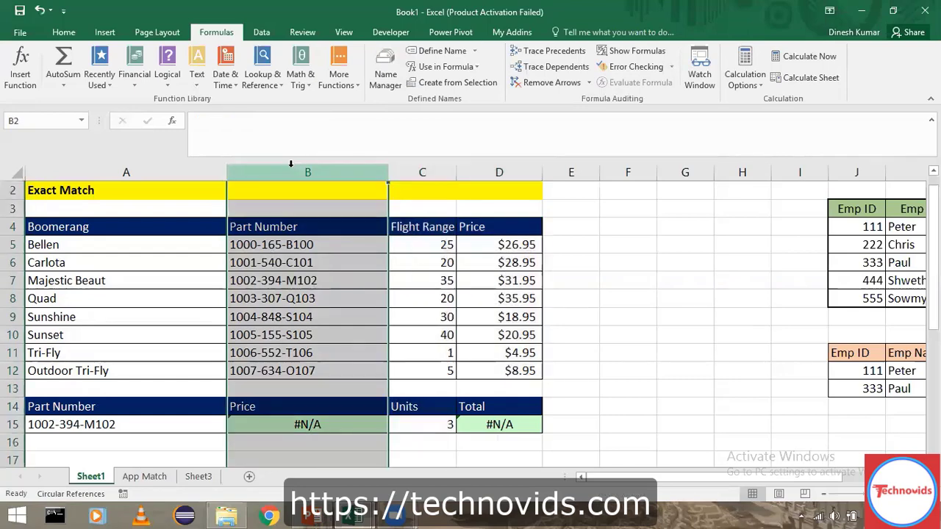
{"action": "left_click", "coordinate": [154, 172]}
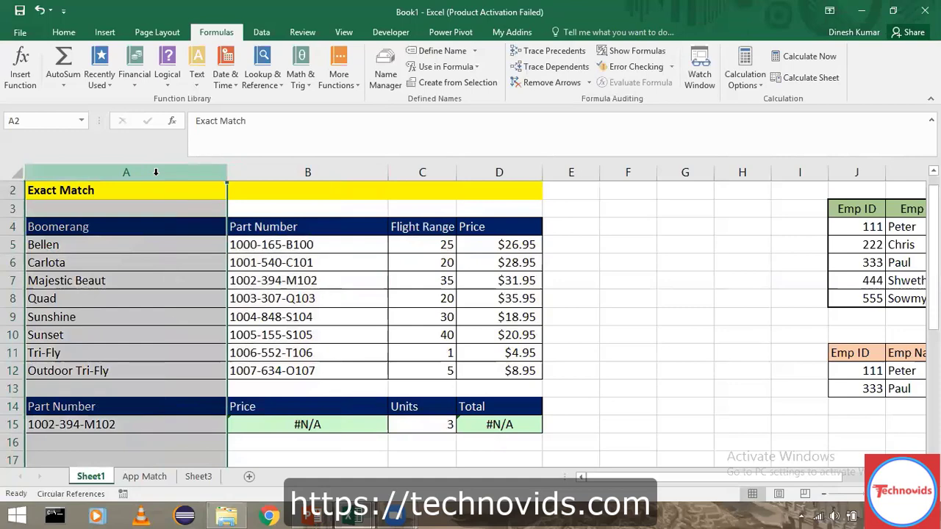
{"action": "left_click", "coordinate": [284, 259]}
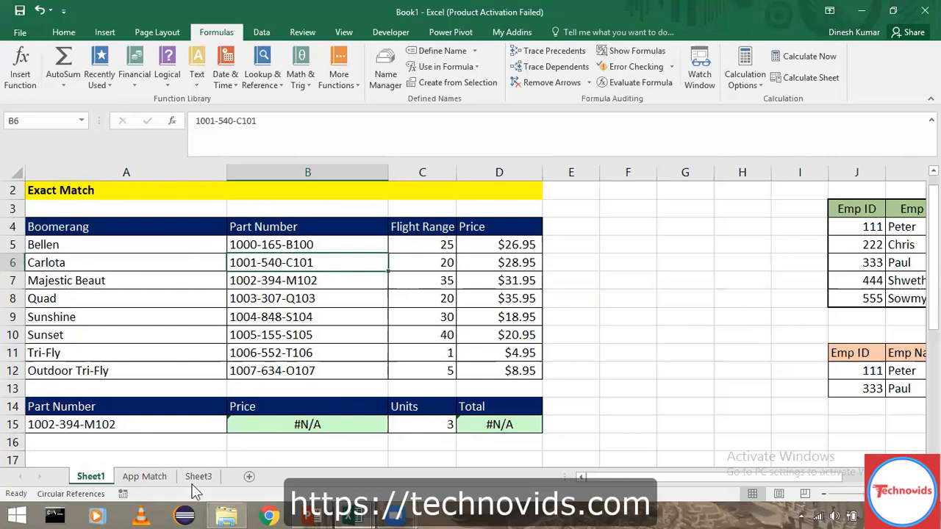
Step: Replace the B15 Price formula with =VLOOKUP(A15,$B$4:$D$12,3,0) to find the price by part number
{"action": "left_click", "coordinate": [263, 427]}
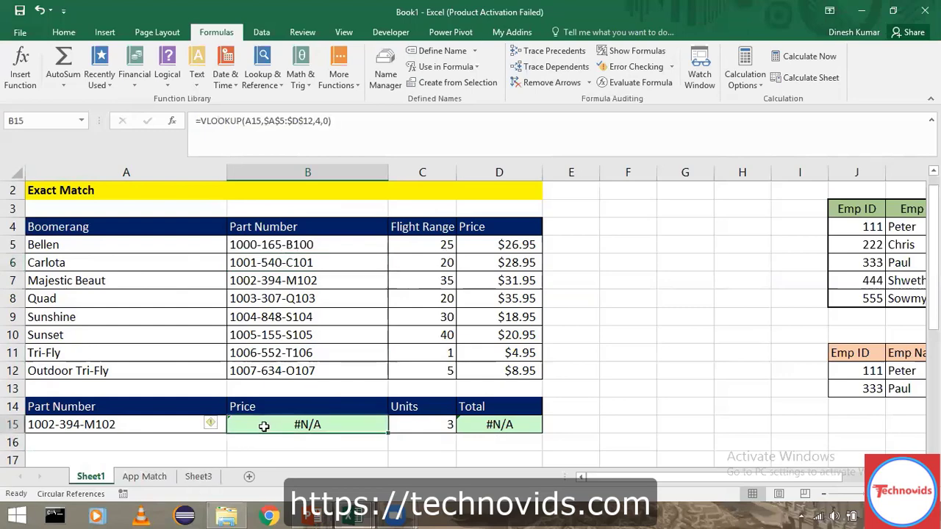
{"action": "type", "text": "=vl"}
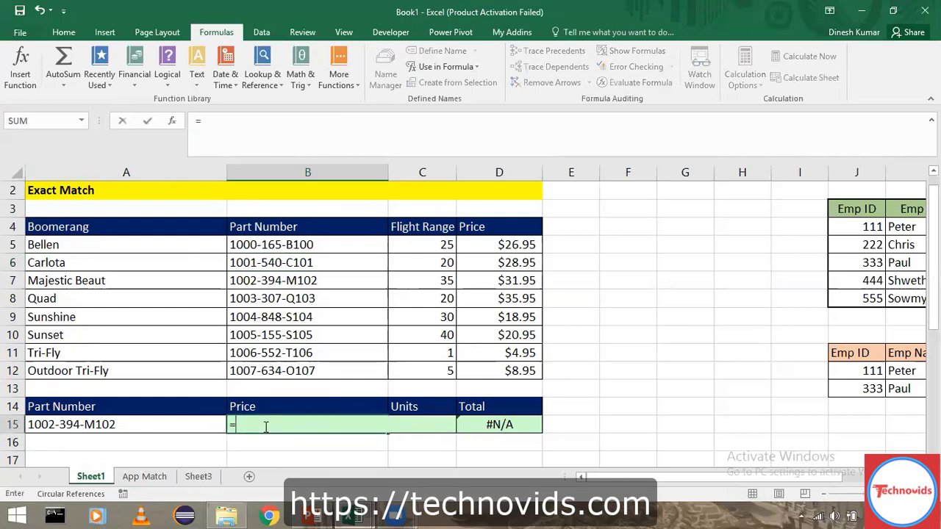
{"action": "key", "text": "Tab"}
{"action": "left_click", "coordinate": [158, 421]}
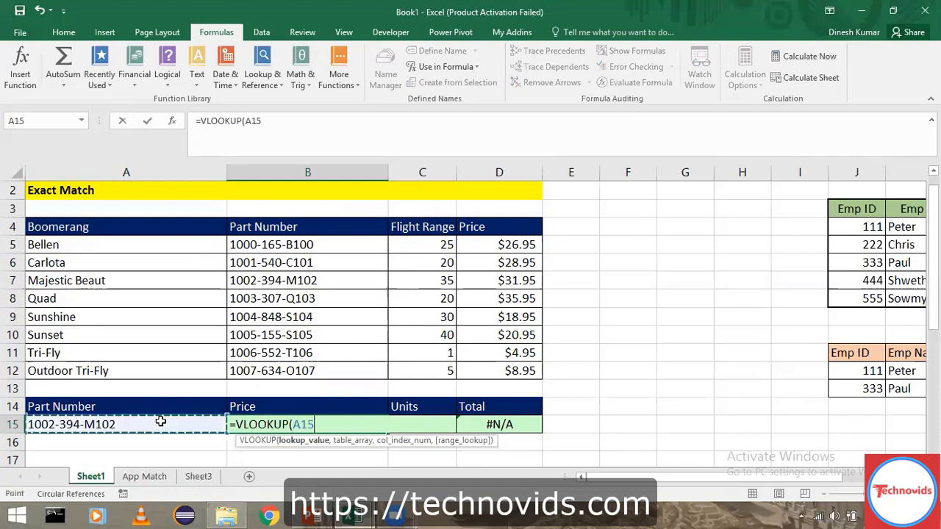
{"action": "type", "text": ","}
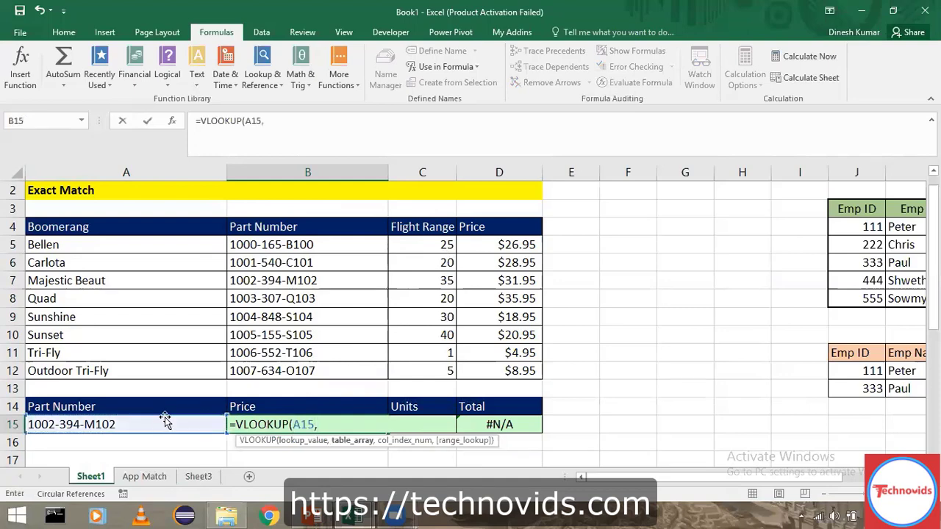
{"action": "left_click_drag", "start_coordinate": [311, 227], "coordinate": [487, 370]}
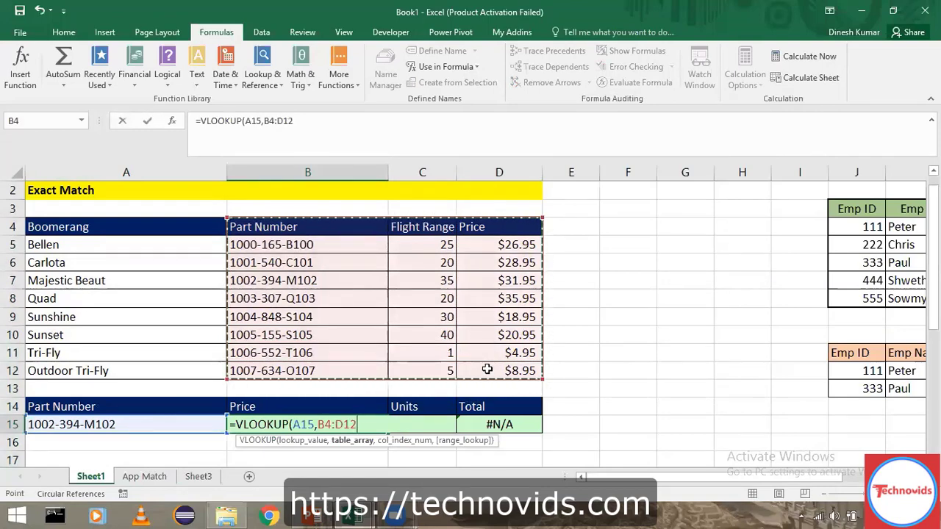
{"action": "key", "text": "F4"}
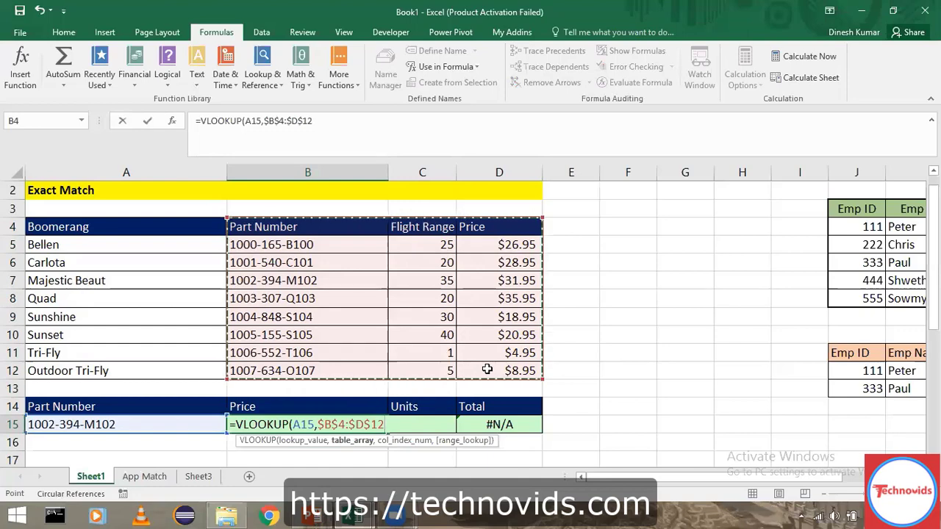
{"action": "type", "text": ","}
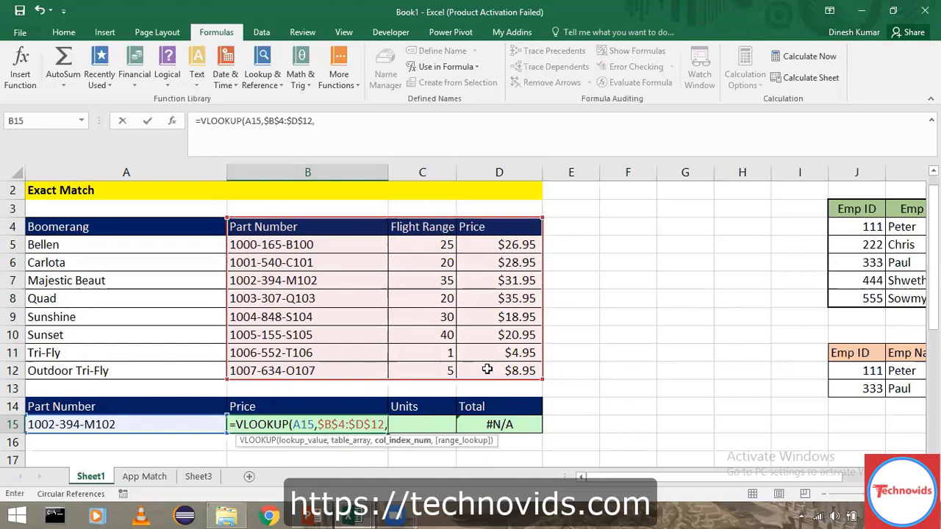
{"action": "type", "text": "3,0)"}
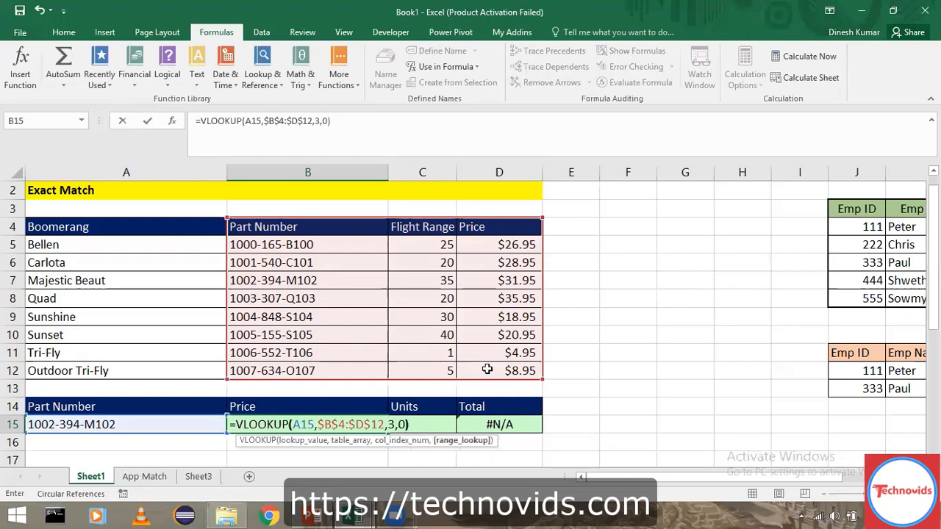
{"action": "key", "text": "ctrl+Return"}
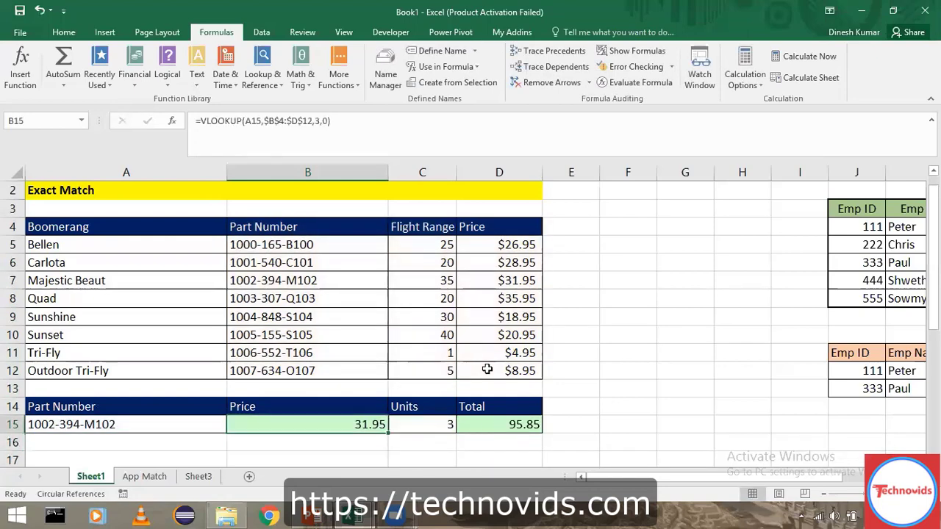
Step: Check the Total formula in D15 and look over the VLOOKUP #N/A and IFERROR or IF section below
{"action": "key", "text": "Right"}
{"action": "key", "text": "Right"}
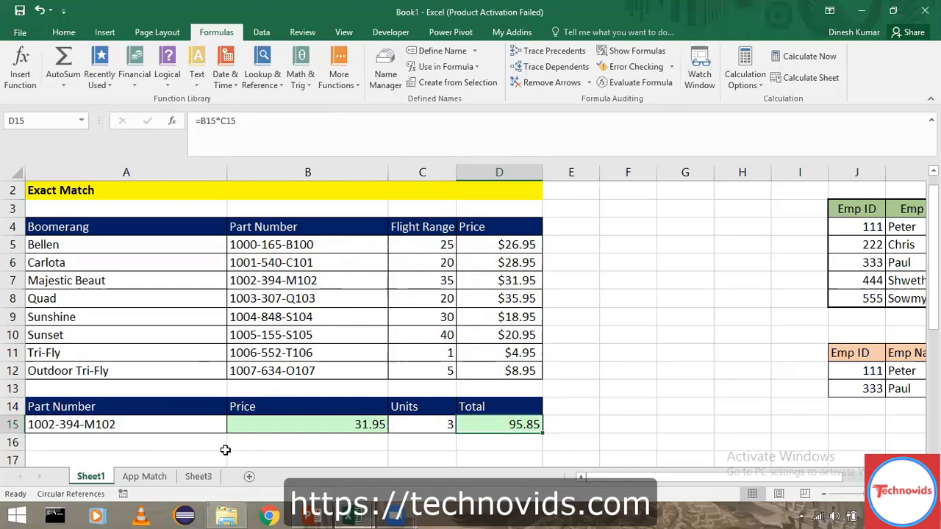
{"action": "left_click", "coordinate": [274, 443]}
{"action": "scroll", "coordinate": [274, 443], "scroll_direction": "down", "scroll_amount": 2}
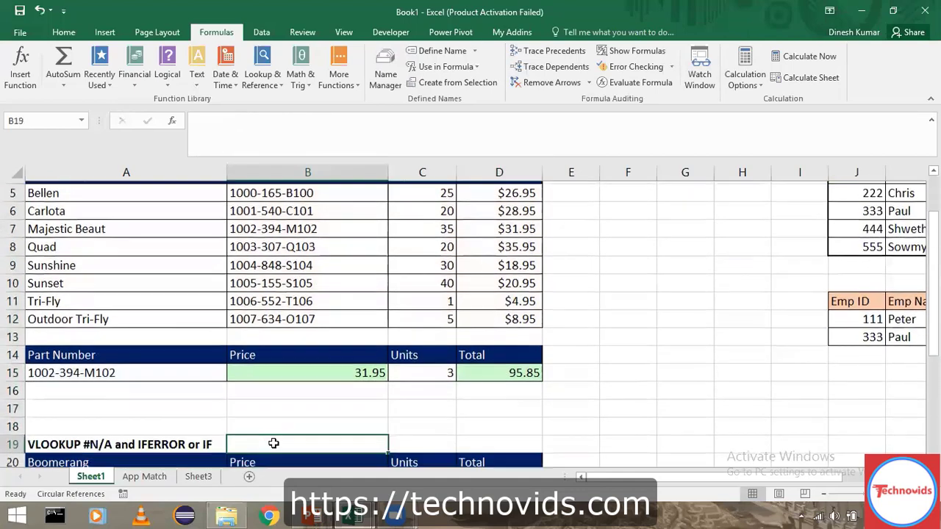
{"action": "left_click", "coordinate": [273, 442]}
{"action": "key", "text": "Up"}
{"action": "key", "text": "Up"}
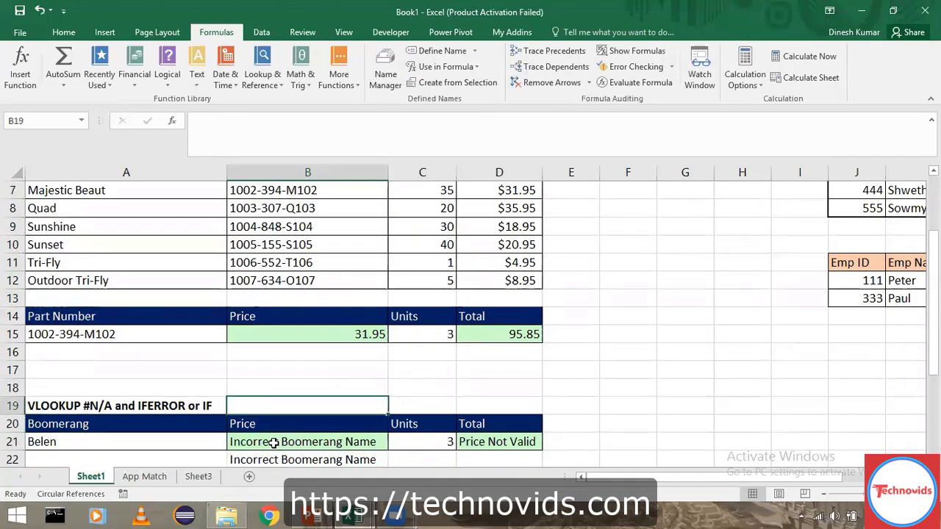
{"action": "key", "text": "Down"}
{"action": "key", "text": "Down"}
{"action": "key", "text": "Down"}
{"action": "key", "text": "Down"}
{"action": "key", "text": "Down"}
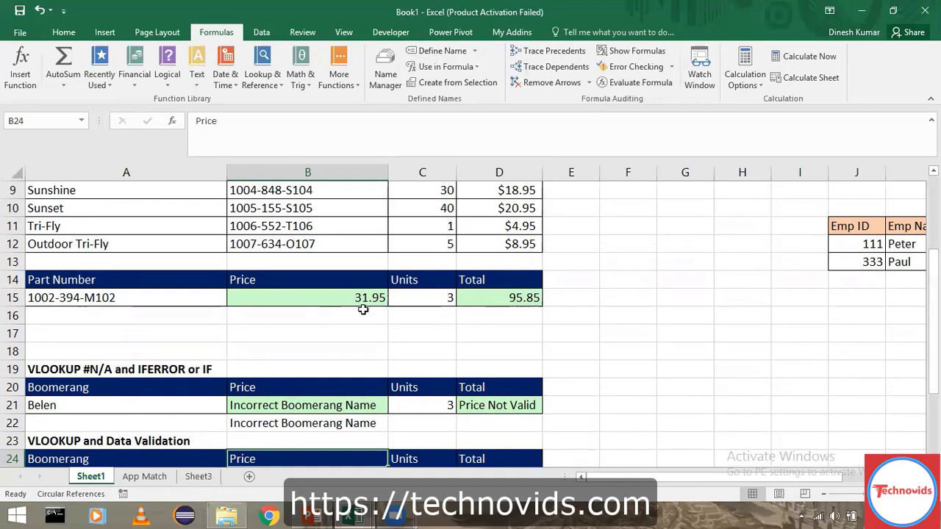
Step: Undo the last change to the B15 Price formula
{"action": "left_click", "coordinate": [127, 279]}
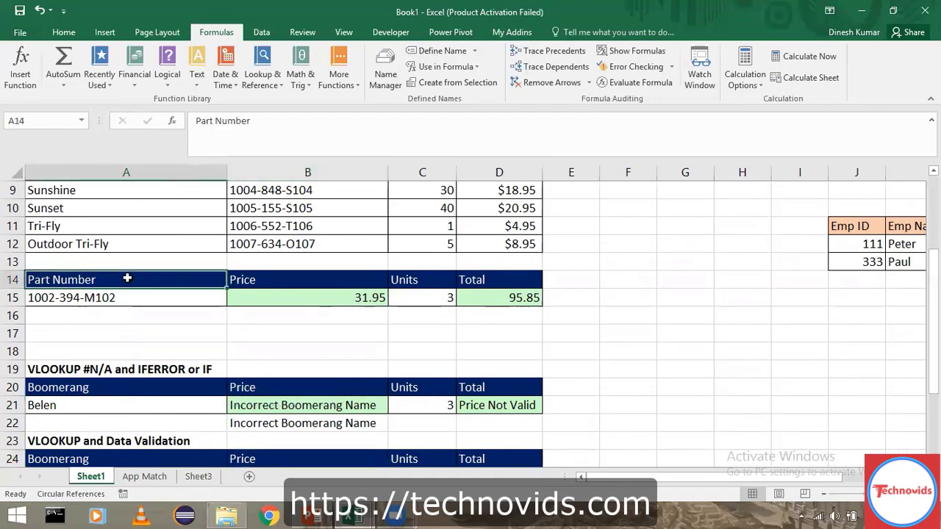
{"action": "key", "text": "ctrl+z"}
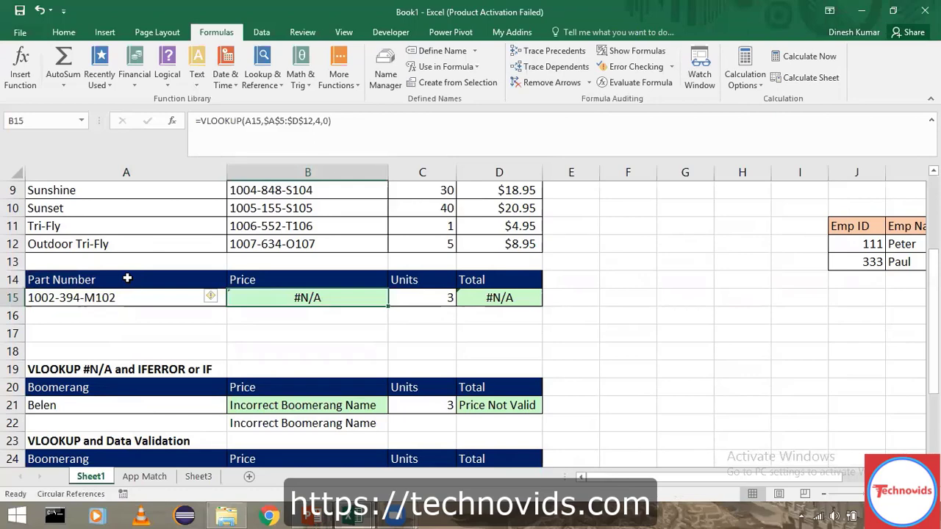
Step: Review the arguments of the VLOOKUP formula in B15 and the IFERROR formula in B21
{"action": "double_click", "coordinate": [295, 297]}
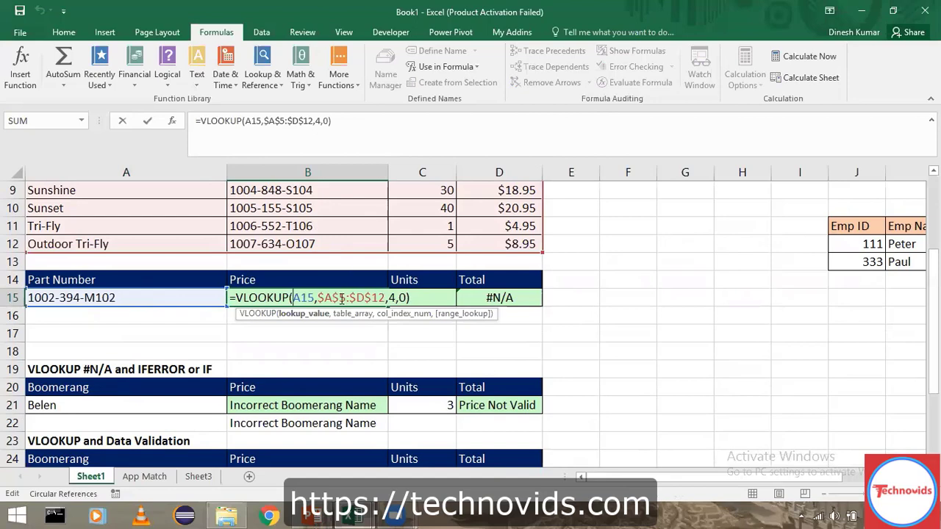
{"action": "key", "text": "ctrl+Return"}
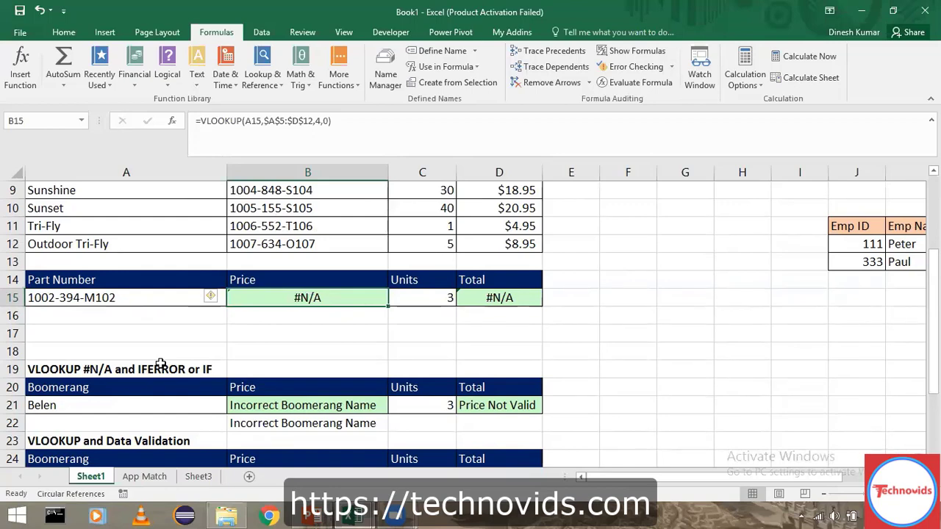
{"action": "double_click", "coordinate": [285, 409]}
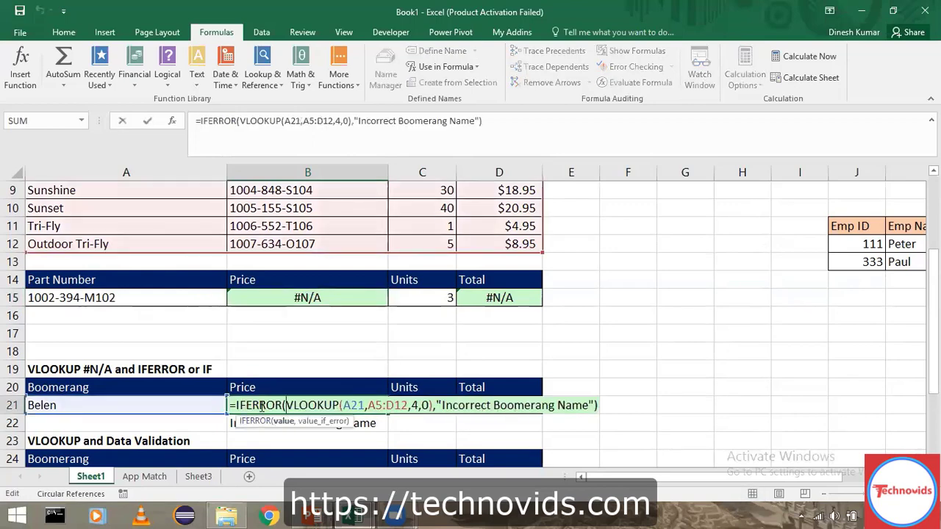
{"action": "key", "text": "Escape"}
Step: Try the test formula =IFERROR(1/0,"Sorry its an Error") in F21 and clear the cell again
{"action": "key", "text": "Right"}
{"action": "key", "text": "Right"}
{"action": "key", "text": "Right"}
{"action": "key", "text": "Right"}
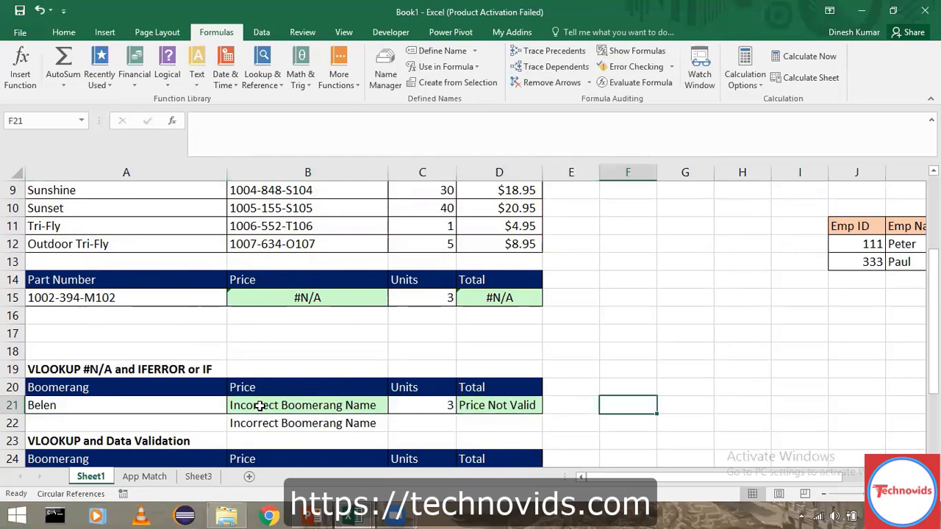
{"action": "type", "text": "=ife"}
{"action": "key", "text": "Tab"}
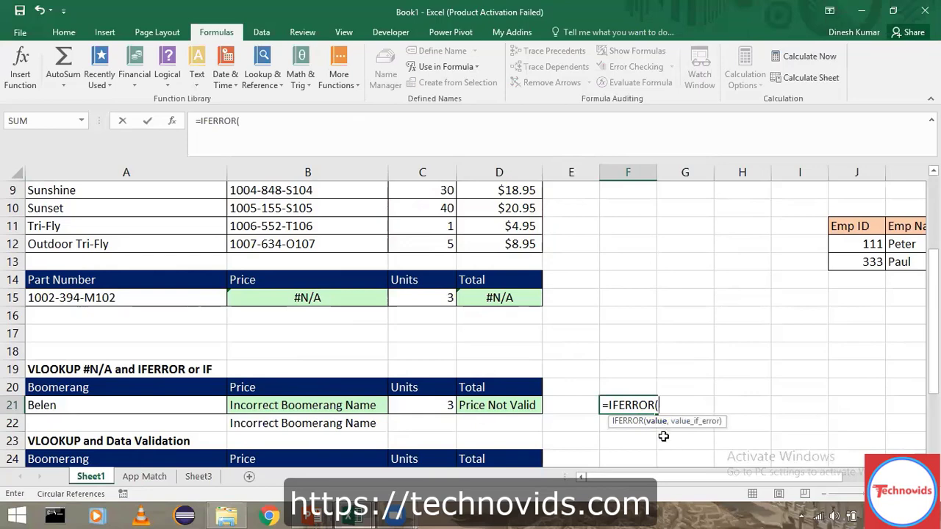
{"action": "type", "text": "1/0"}
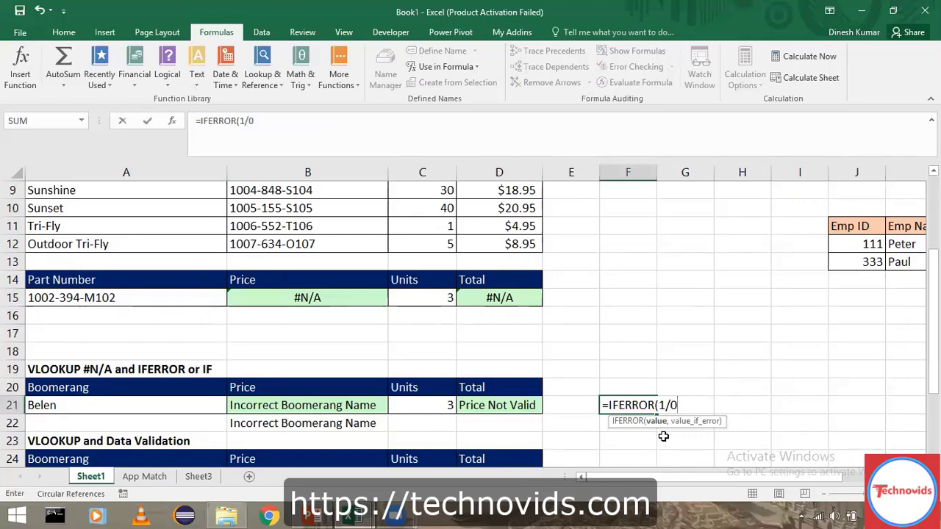
{"action": "type", "text": ","}
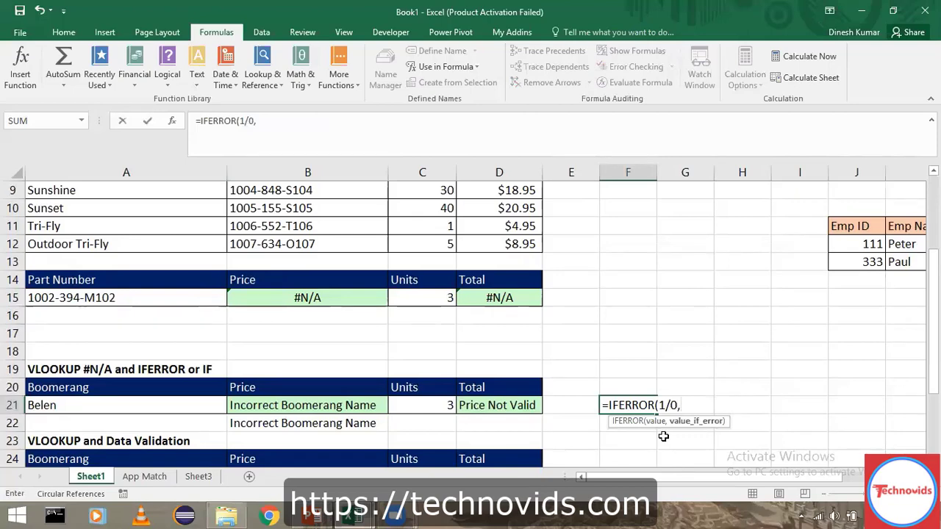
{"action": "type", "text": "\"Sorry its an E"}
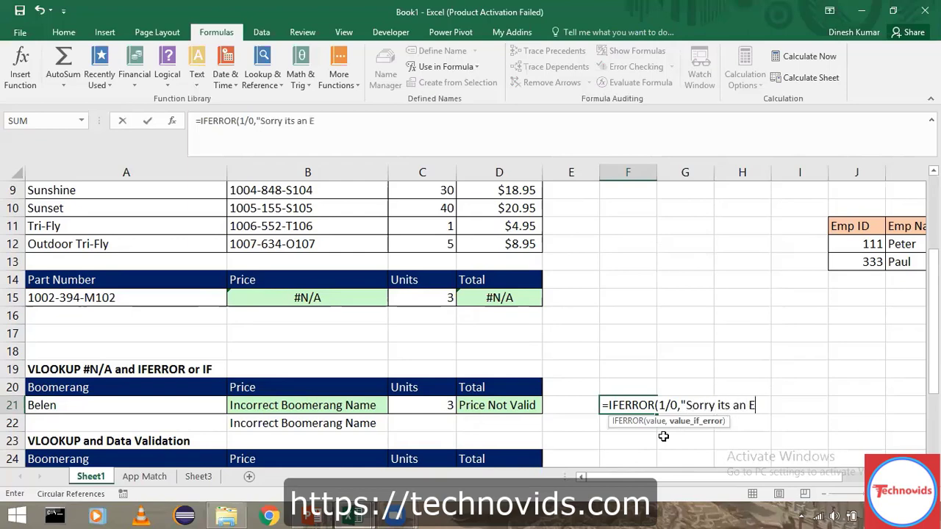
{"action": "type", "text": "rror\")"}
{"action": "key", "text": "Return"}
{"action": "key", "text": "Up"}
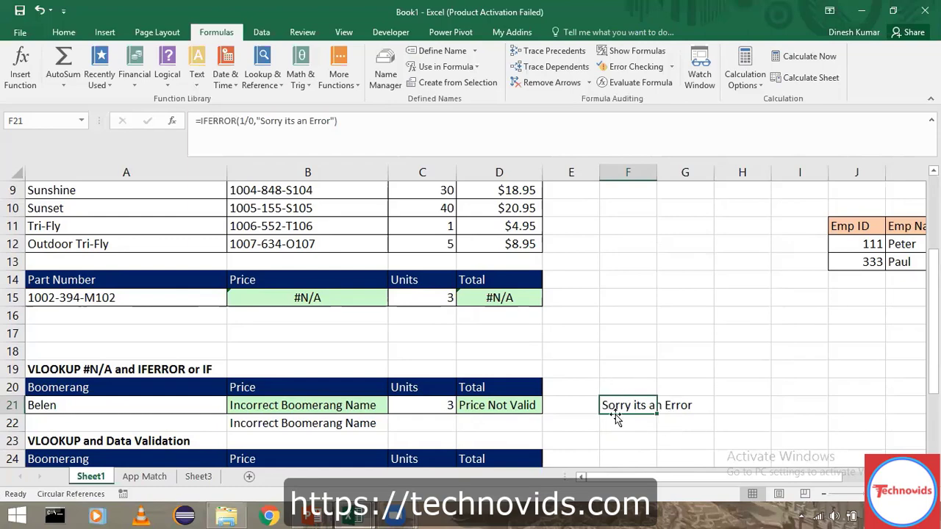
{"action": "key", "text": "Delete"}
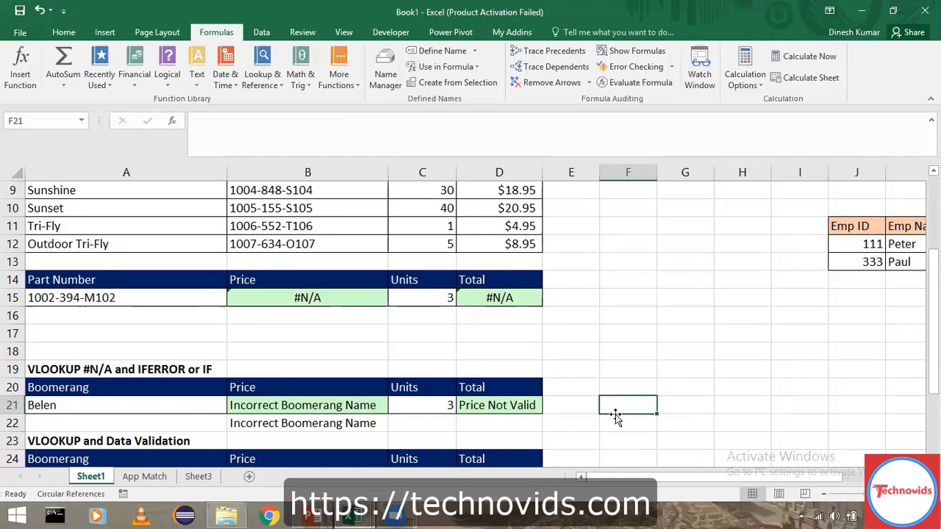
Step: Examine how the B21 Price formula nests VLOOKUP inside IFERROR with a custom error text
{"action": "key", "text": "Left"}
{"action": "key", "text": "Left"}
{"action": "key", "text": "Left"}
{"action": "key", "text": "Left"}
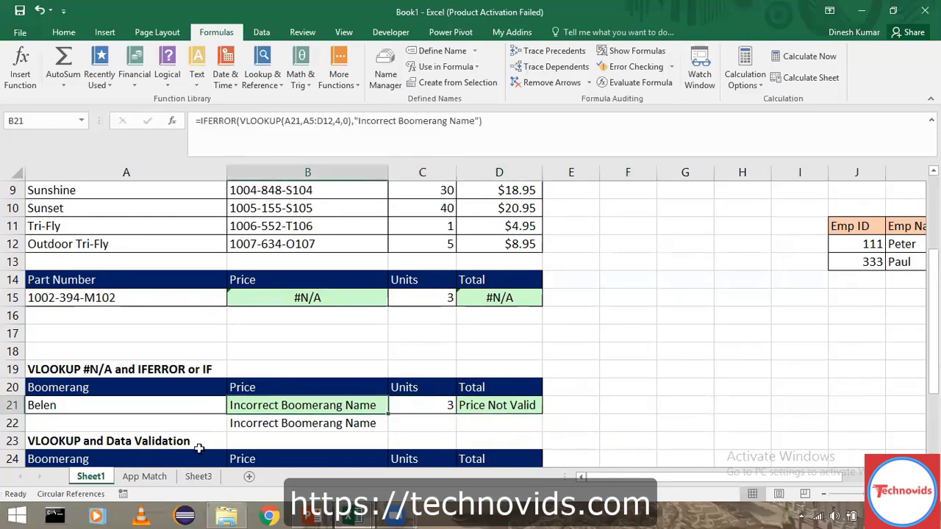
{"action": "double_click", "coordinate": [265, 405]}
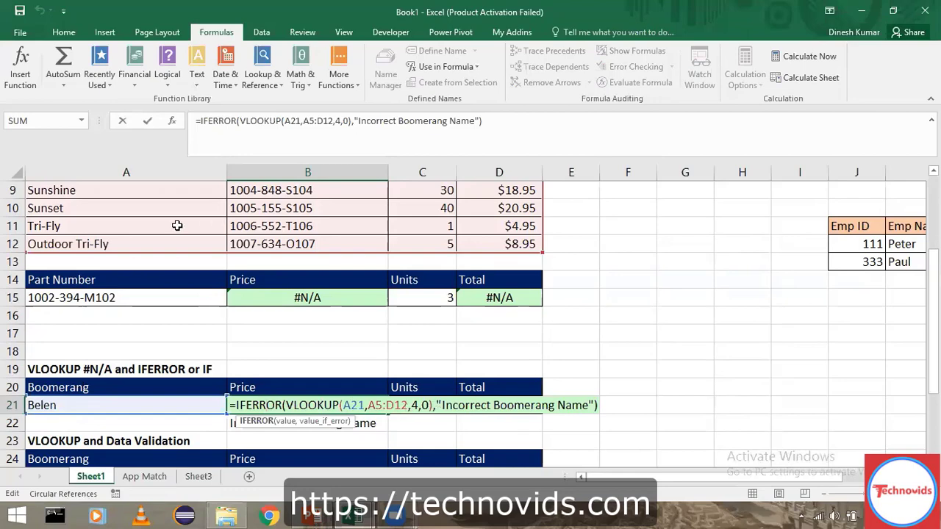
{"action": "key", "text": "ctrl+Return"}
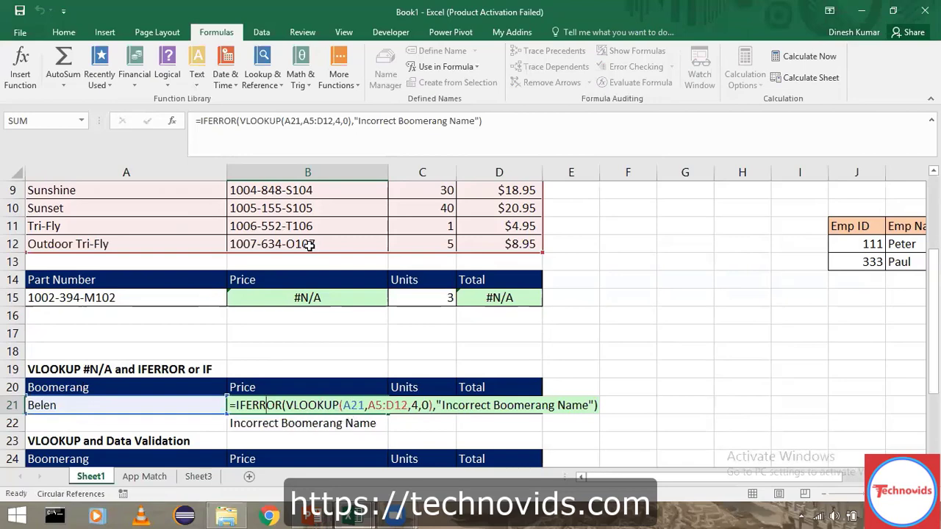
{"action": "double_click", "coordinate": [318, 408]}
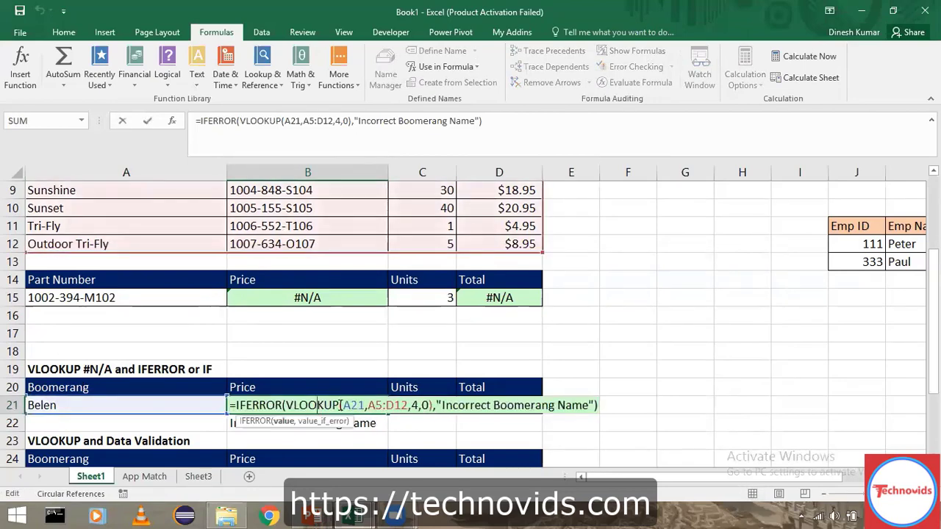
{"action": "key", "text": "Escape"}
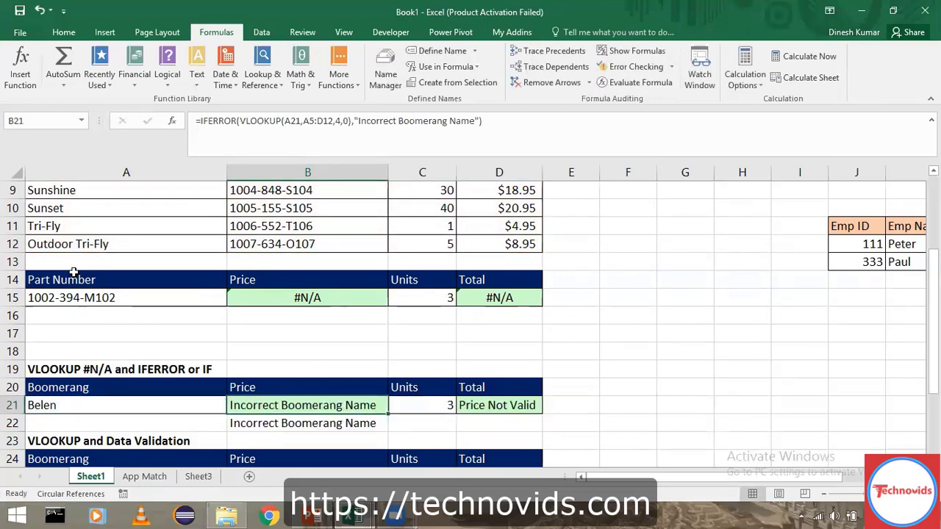
Step: Check the first boomerang name, in A5, at the start of the lookup table
{"action": "left_click", "coordinate": [99, 240]}
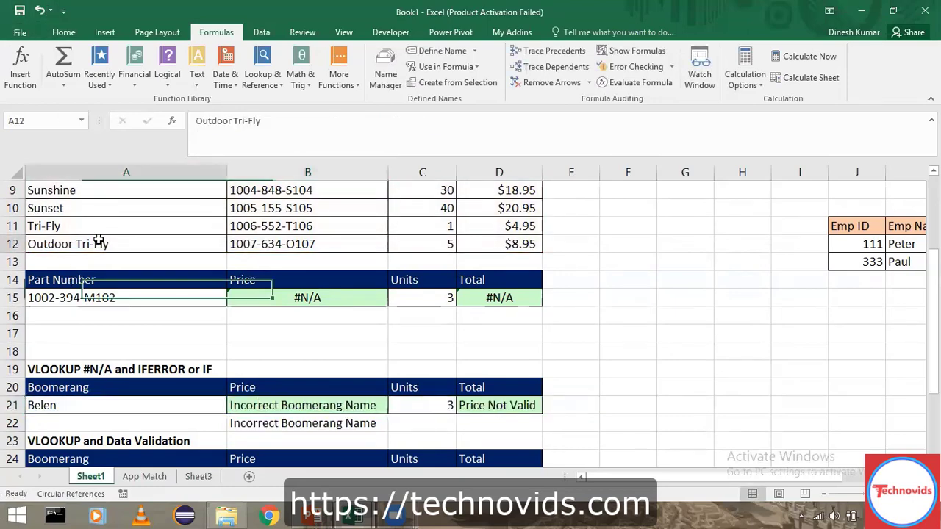
{"action": "key", "text": "ctrl+Up"}
{"action": "key", "text": "Down"}
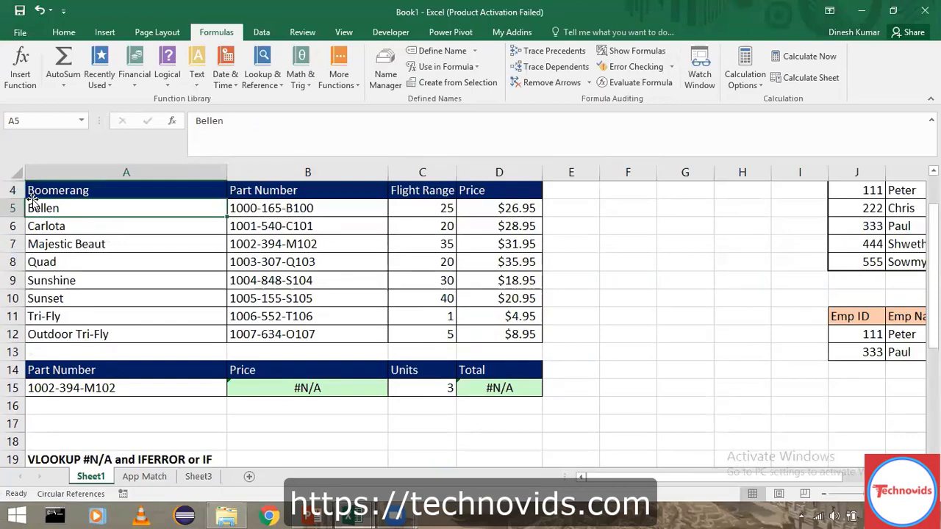
Step: Evaluate only the nested VLOOKUP part of the IFERROR formula in B21 in place, and restore the original formula
{"action": "left_click", "coordinate": [106, 438]}
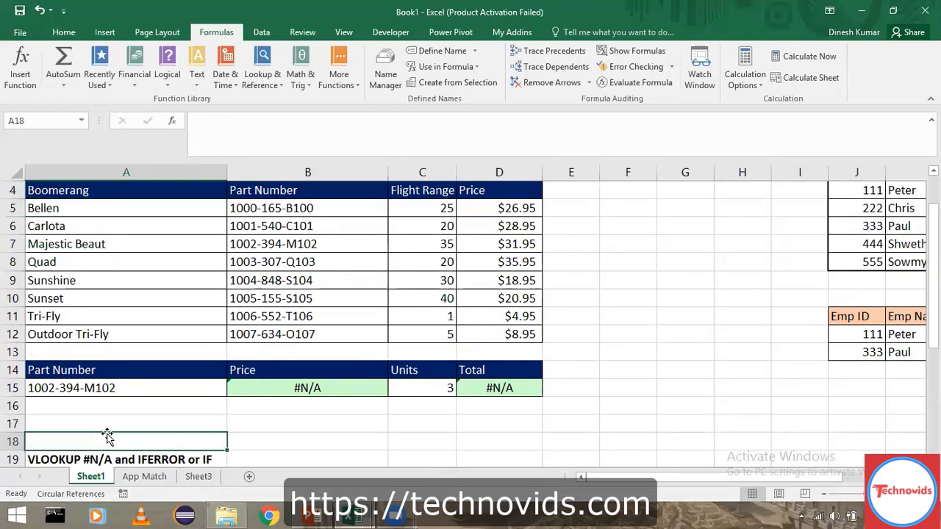
{"action": "key", "text": "Down"}
{"action": "key", "text": "Down"}
{"action": "key", "text": "Down"}
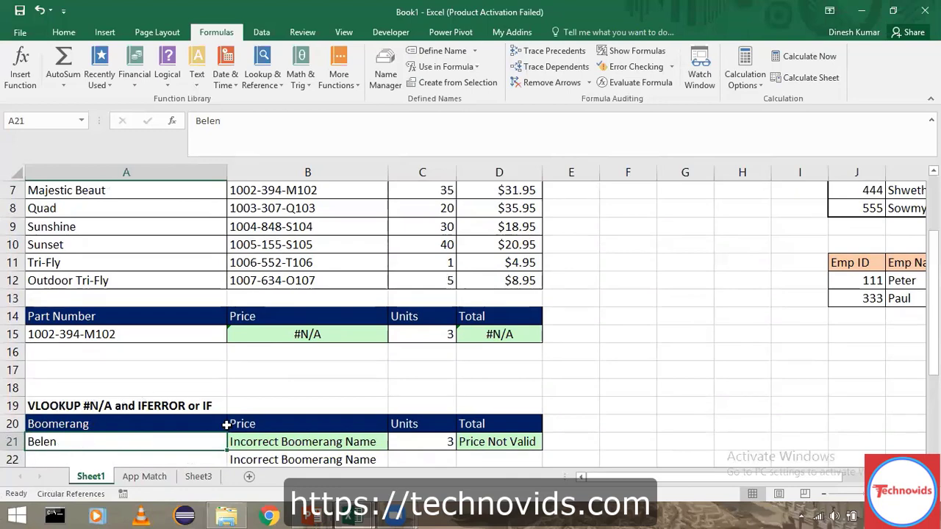
{"action": "left_click", "coordinate": [283, 442]}
{"action": "scroll", "coordinate": [281, 445], "scroll_direction": "down", "scroll_amount": 3}
{"action": "left_click", "coordinate": [281, 441]}
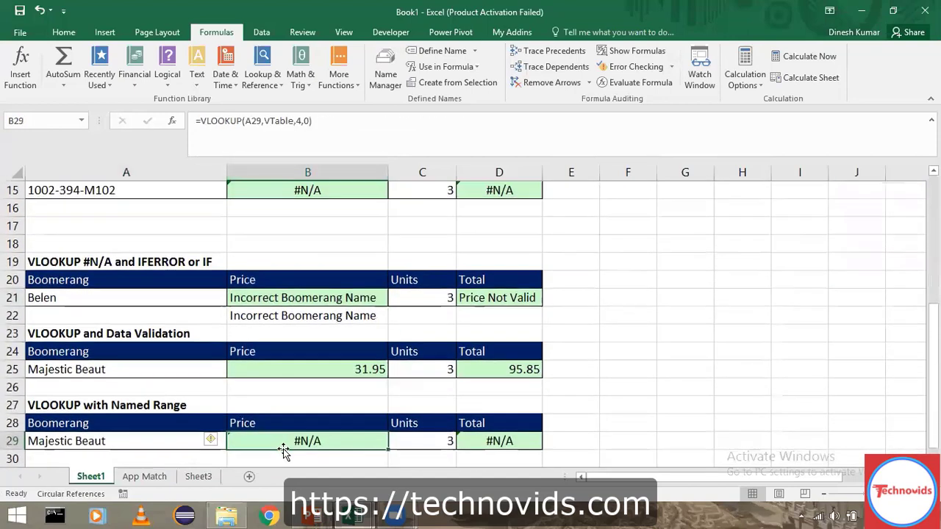
{"action": "left_click", "coordinate": [298, 294]}
{"action": "double_click", "coordinate": [294, 298]}
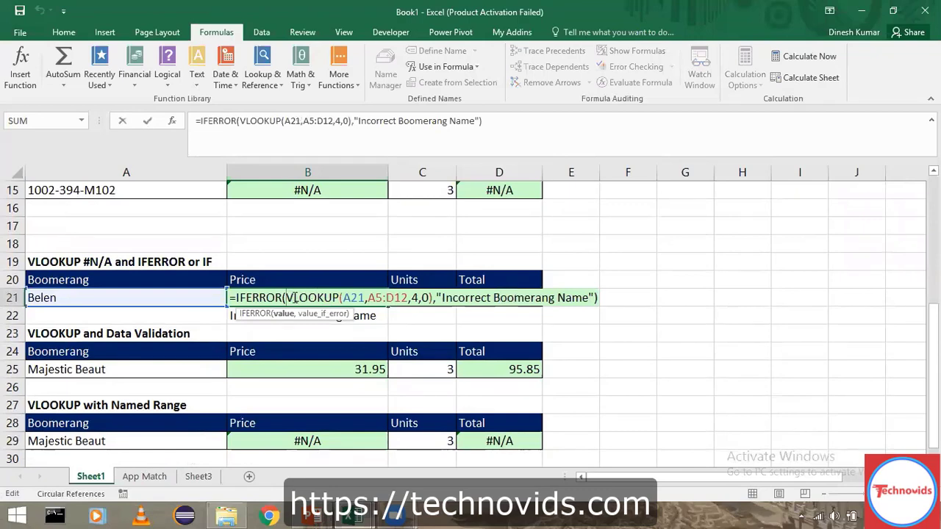
{"action": "key", "text": "shift+Right"}
{"action": "key", "text": "shift+Right"}
{"action": "key", "text": "shift+Right"}
{"action": "key", "text": "shift+Right"}
{"action": "key", "text": "shift+Right"}
{"action": "key", "text": "shift+Right"}
{"action": "key", "text": "shift+Right"}
{"action": "key", "text": "shift+Right"}
{"action": "key", "text": "shift+Right"}
{"action": "key", "text": "shift+Right"}
{"action": "key", "text": "shift+Right"}
{"action": "key", "text": "shift+Right"}
{"action": "key", "text": "shift+Right"}
{"action": "key", "text": "shift+Right"}
{"action": "key", "text": "shift+Right"}
{"action": "key", "text": "shift+Right"}
{"action": "key", "text": "shift+Right"}
{"action": "key", "text": "shift+Right"}
{"action": "key", "text": "shift+Right"}
{"action": "key", "text": "shift+Right"}
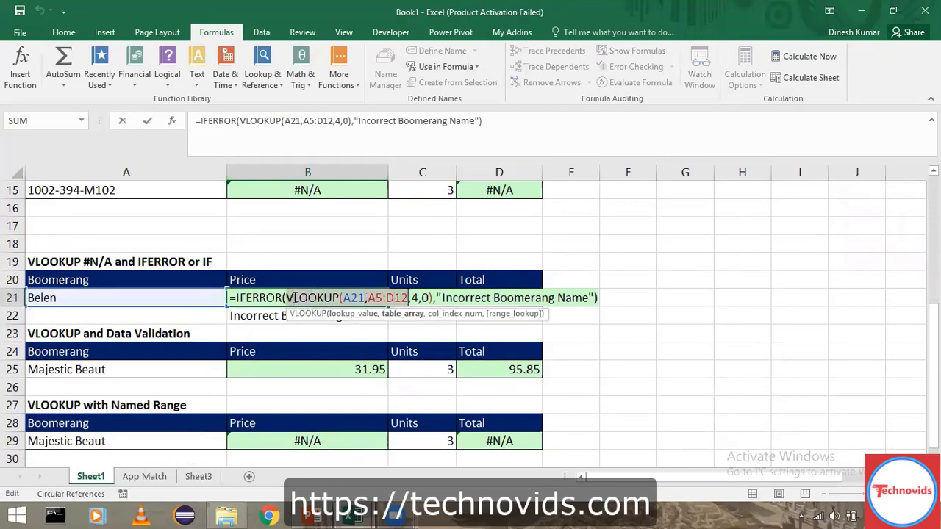
{"action": "key", "text": "shift+Right"}
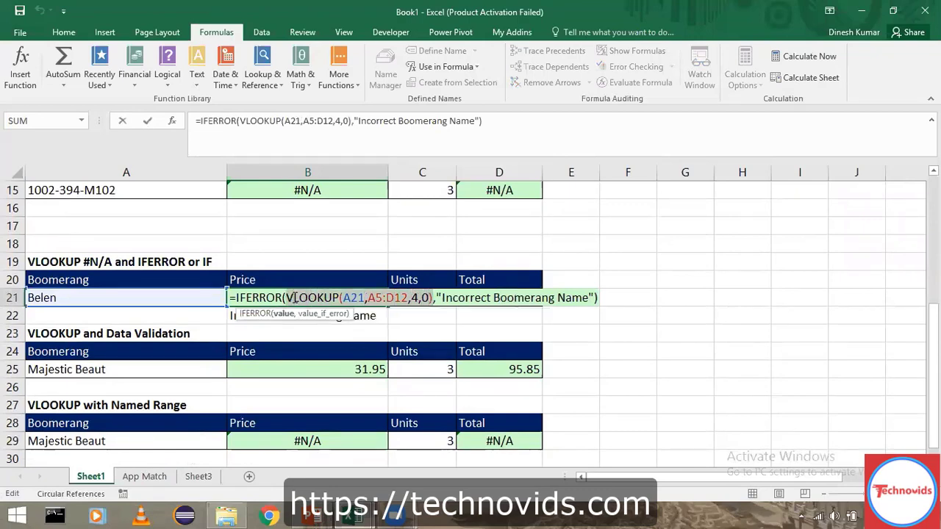
{"action": "left_click", "coordinate": [810, 58]}
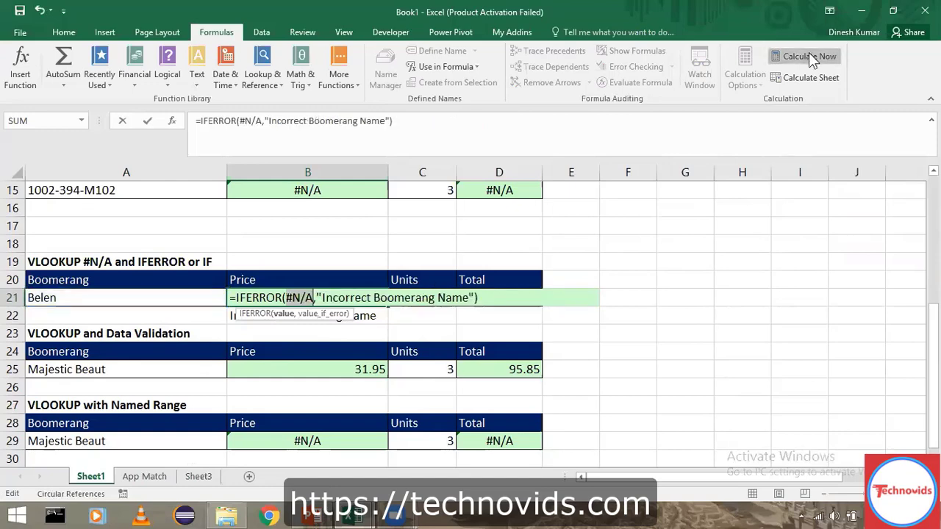
{"action": "key", "text": "ctrl+z"}
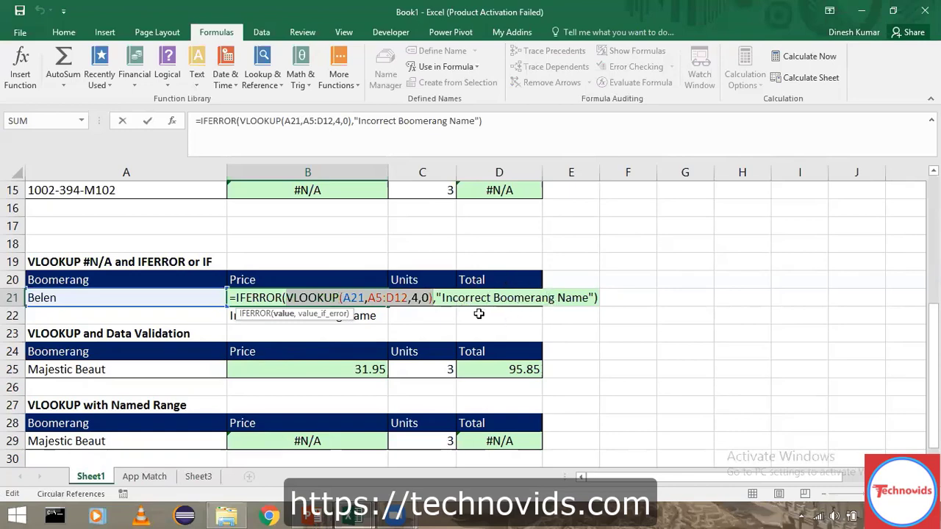
{"action": "key", "text": "Return"}
{"action": "key", "text": "Up"}
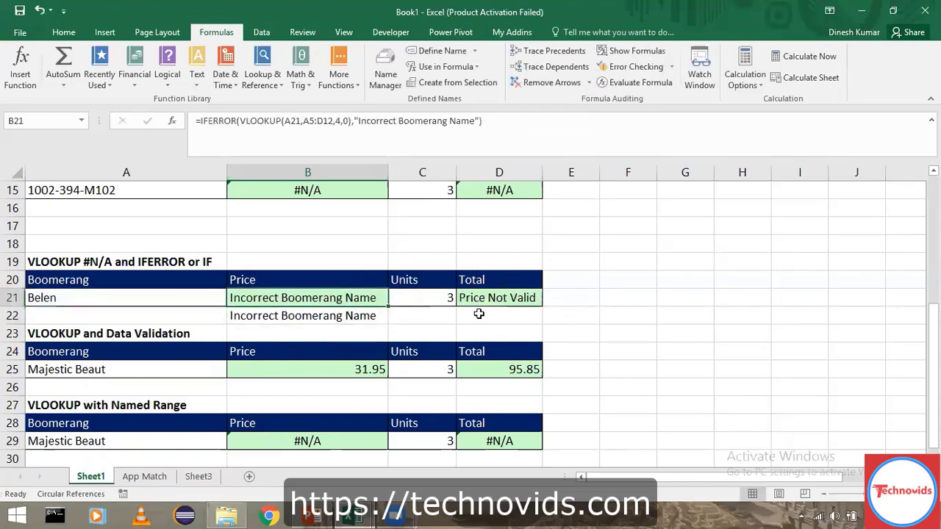
Step: Correct the boomerang name in A21 to Bellen and check the price and total in that row
{"action": "left_click", "coordinate": [70, 300]}
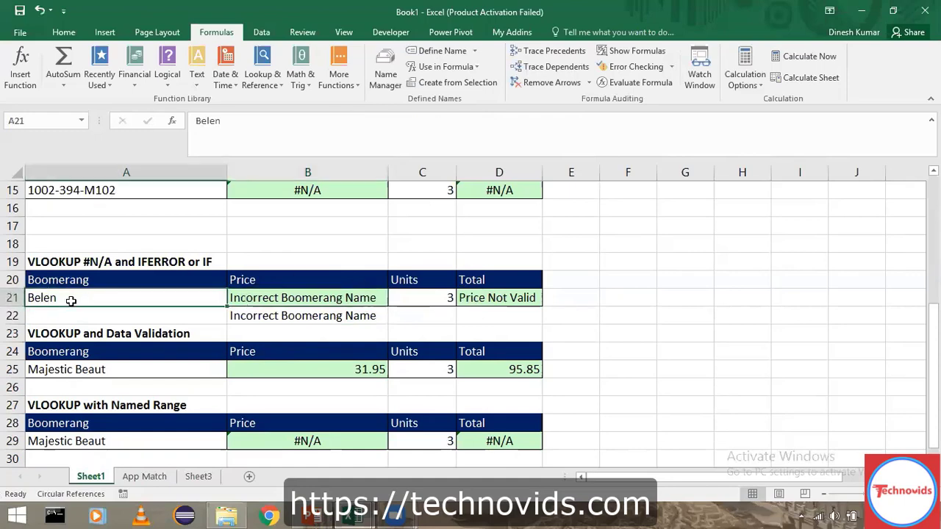
{"action": "double_click", "coordinate": [70, 300]}
{"action": "key", "text": "Left"}
{"action": "key", "text": "Left"}
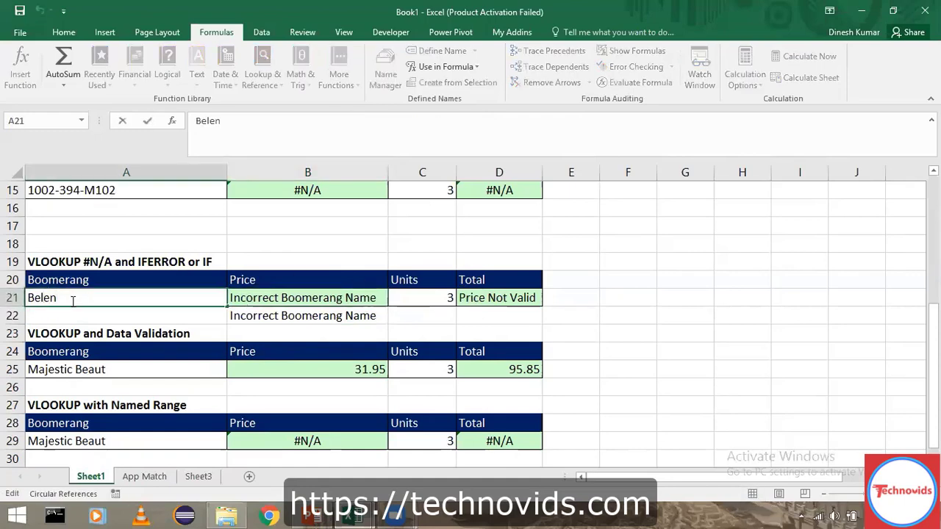
{"action": "type", "text": "l"}
{"action": "key", "text": "Tab"}
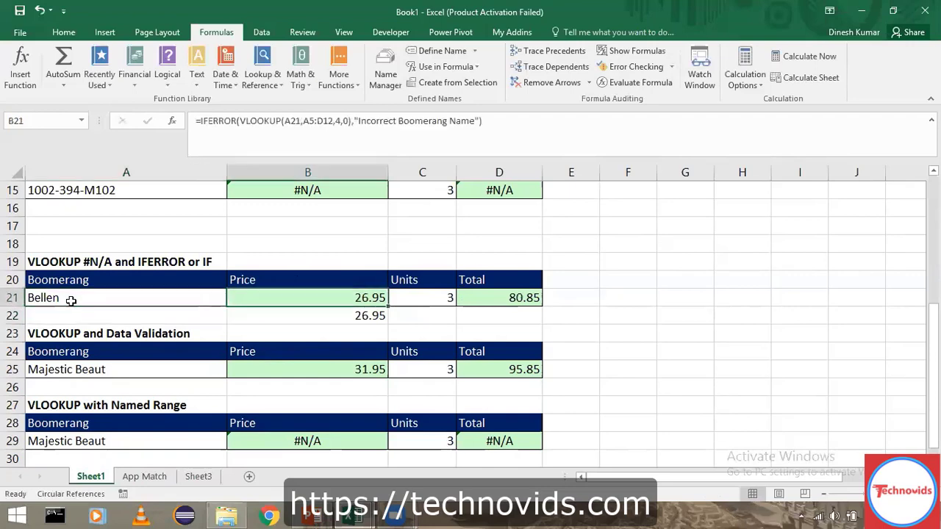
{"action": "key", "text": "Right"}
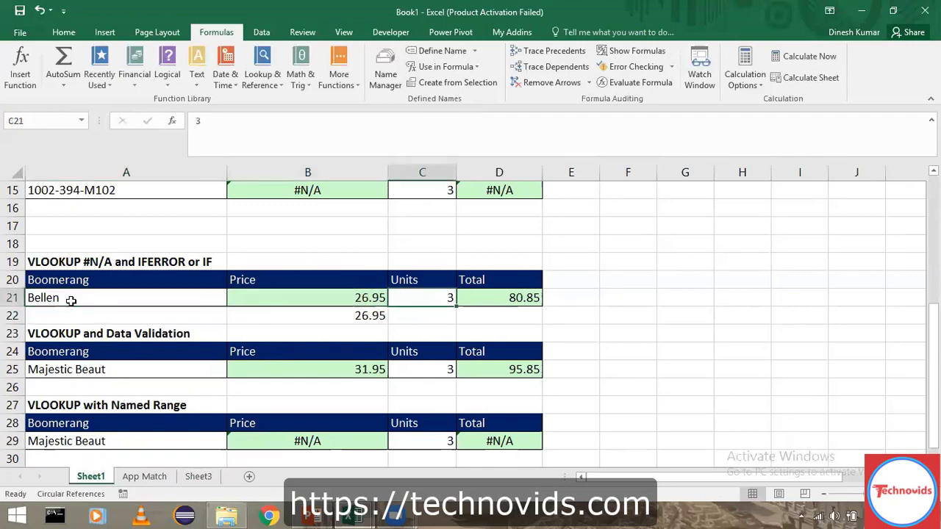
{"action": "key", "text": "Right"}
{"action": "key", "text": "Left"}
{"action": "key", "text": "Left"}
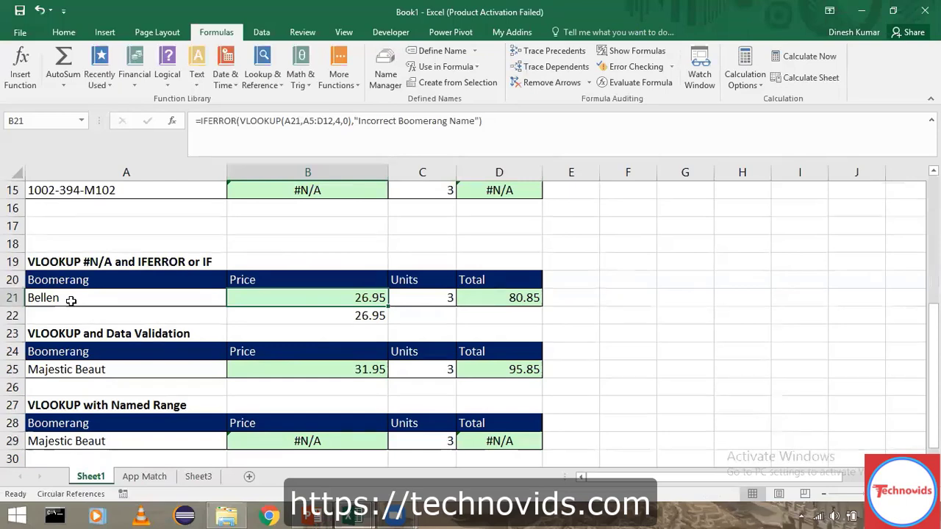
Step: Change the boomerang name in A21 back to Belen and review the IFERROR formula in B21 without changing it
{"action": "key", "text": "Left"}
{"action": "double_click", "coordinate": [71, 300]}
{"action": "key", "text": "Left"}
{"action": "key", "text": "Left"}
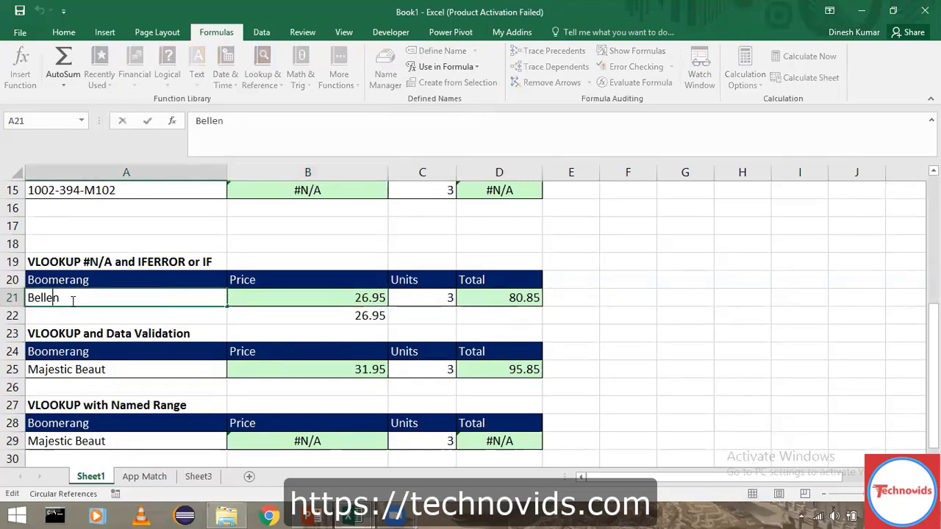
{"action": "key", "text": "BackSpace"}
{"action": "key", "text": "Return"}
{"action": "key", "text": "Up"}
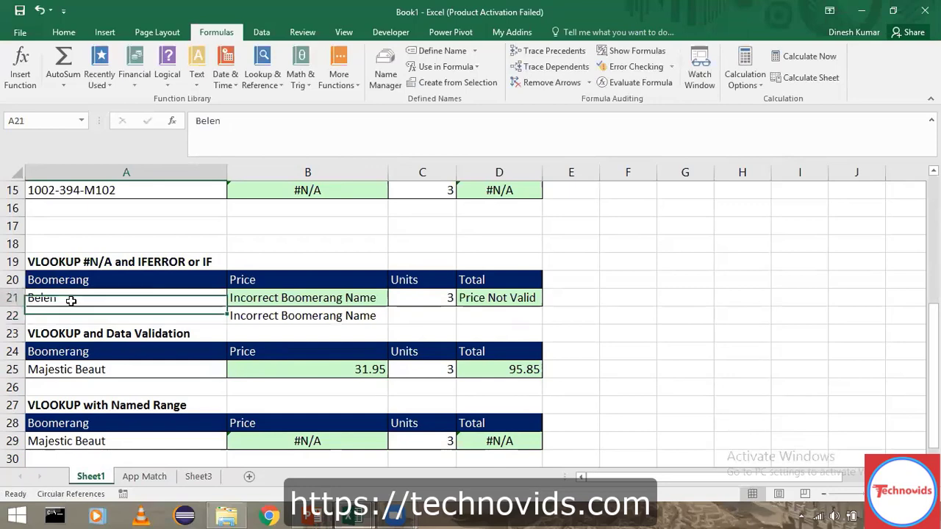
{"action": "key", "text": "Right"}
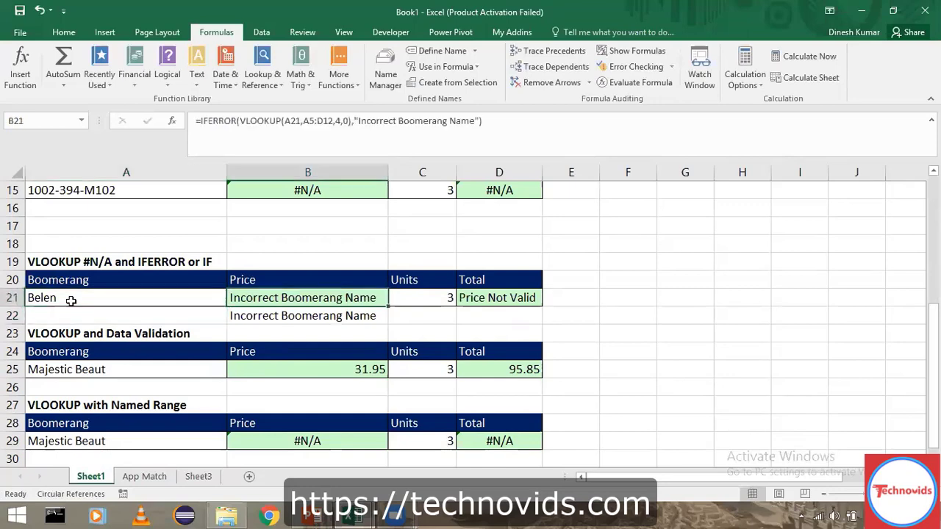
{"action": "double_click", "coordinate": [288, 298]}
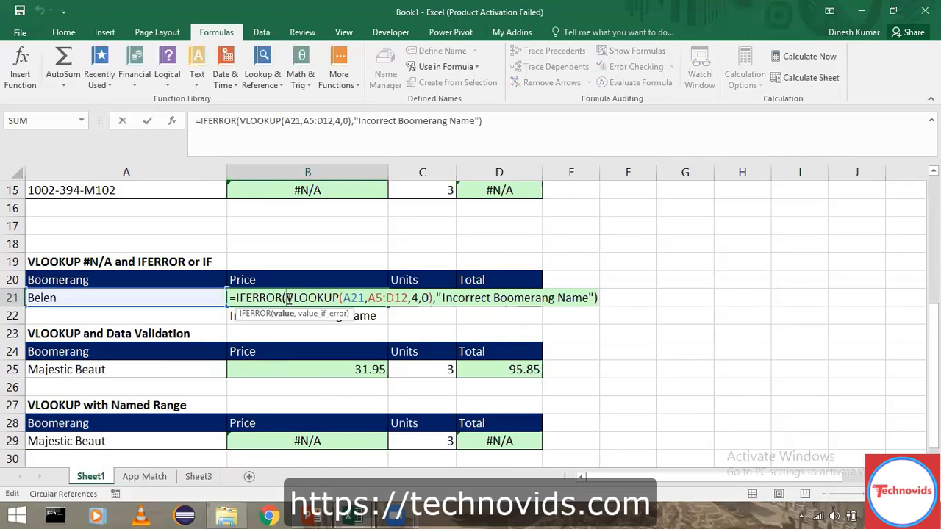
{"action": "key", "text": "Escape"}
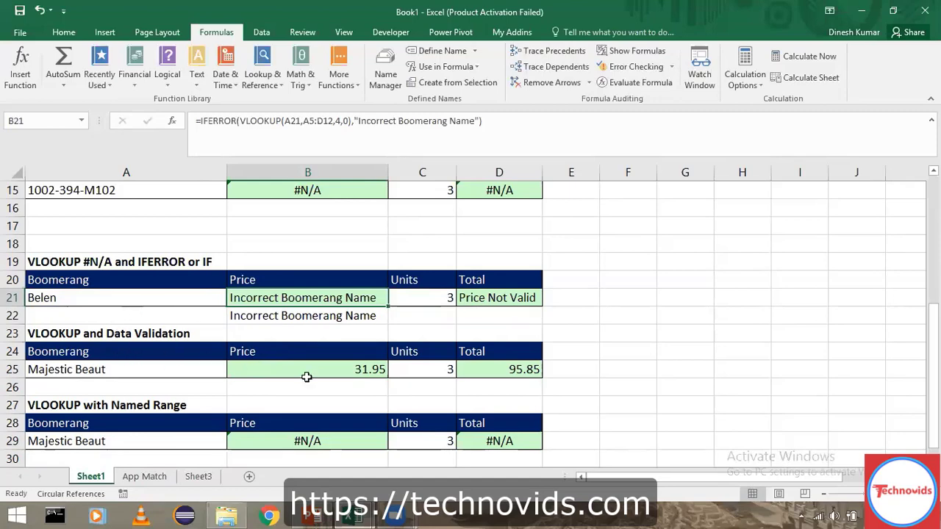
Step: Name the boomerang data range A5:D12 BTable and reselect the range to check its name
{"action": "left_click", "coordinate": [247, 222]}
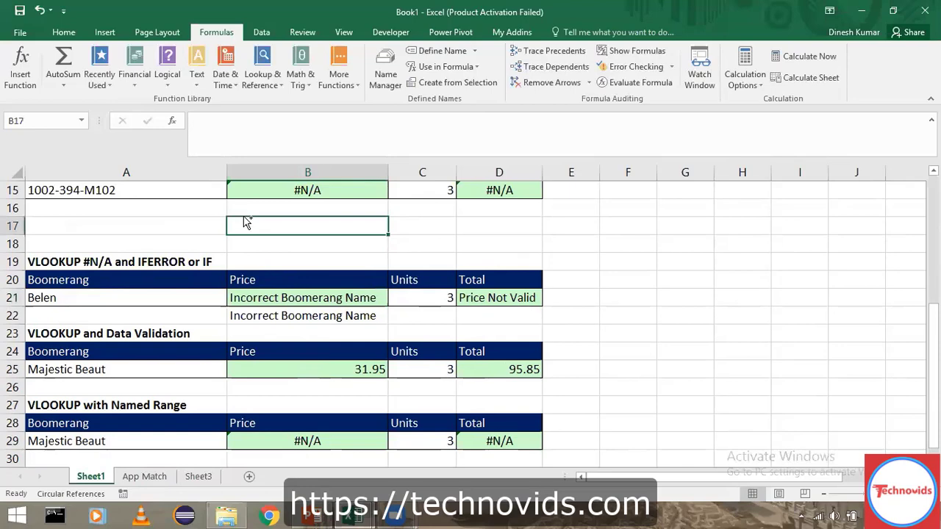
{"action": "key", "text": "ctrl+Home"}
{"action": "key", "text": "Down"}
{"action": "key", "text": "Down"}
{"action": "key", "text": "Down"}
{"action": "key", "text": "Down"}
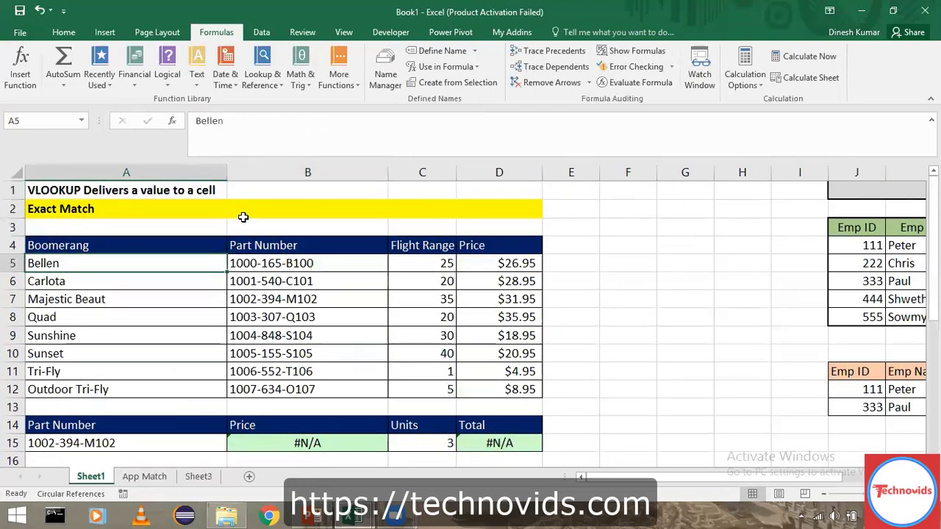
{"action": "key", "text": "ctrl+shift+Down"}
{"action": "key", "text": "ctrl+shift+Right"}
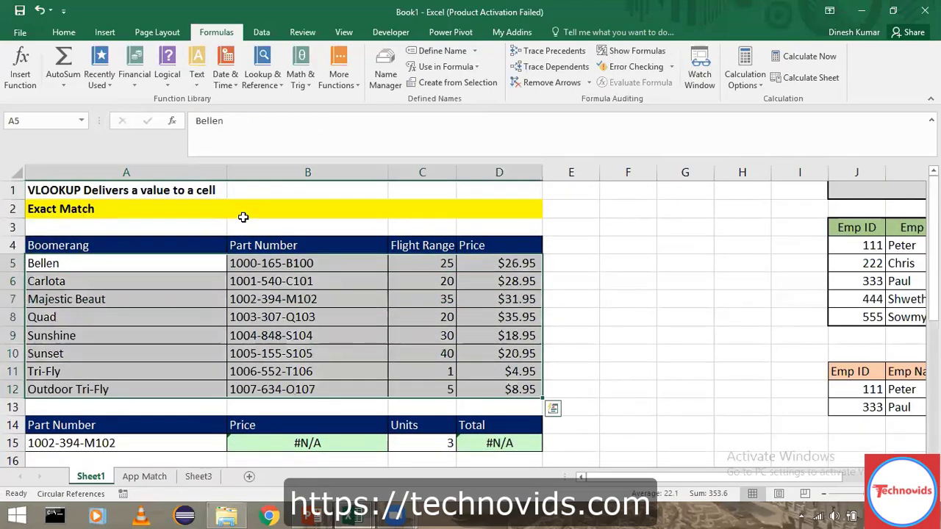
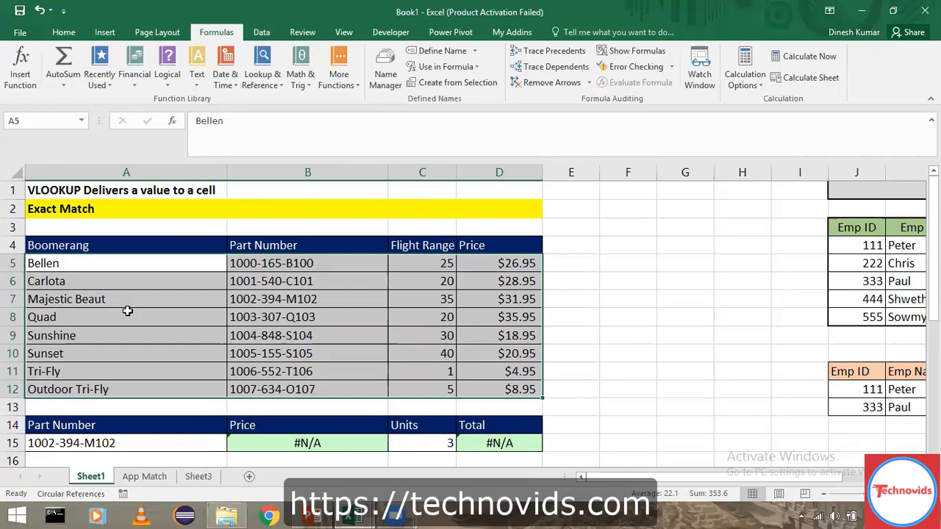
{"action": "left_click", "coordinate": [39, 120]}
{"action": "type", "text": "BTable"}
{"action": "key", "text": "Return"}
{"action": "key", "text": "Down"}
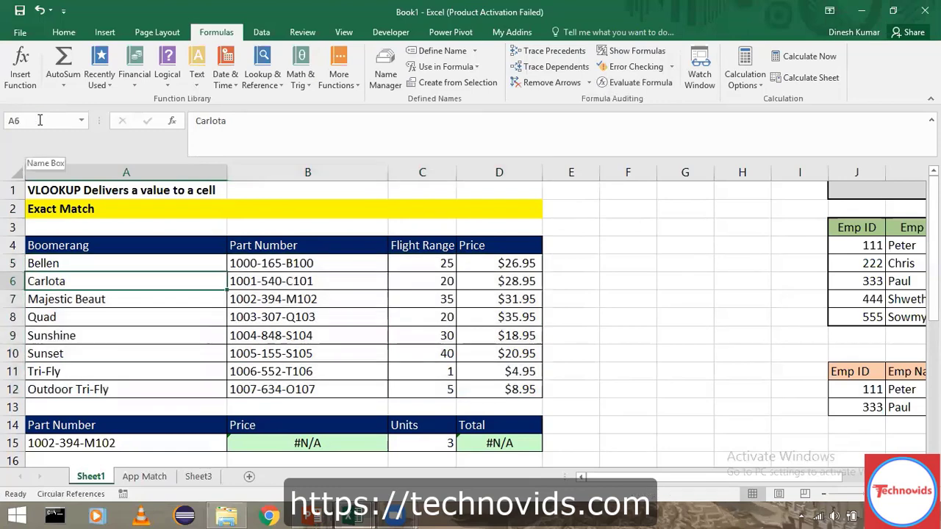
{"action": "key", "text": "Up"}
{"action": "key", "text": "ctrl+shift+Down"}
{"action": "key", "text": "ctrl+shift+Right"}
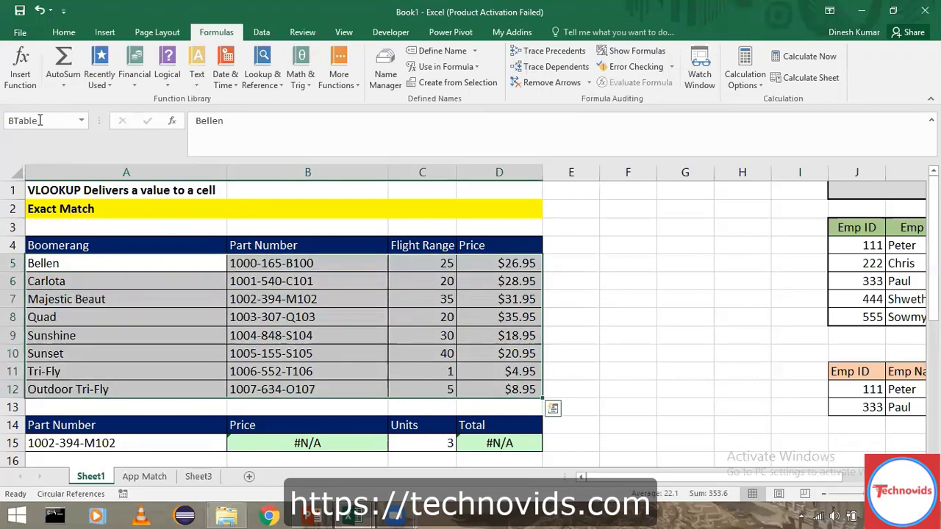
Step: Enter =VLOOKUP(A25,Btable,4,0) as the Price in B25 under VLOOKUP and Data Validation, and check the Total in D25
{"action": "key", "text": "Down"}
{"action": "key", "text": "Down"}
{"action": "key", "text": "Down"}
{"action": "key", "text": "Down"}
{"action": "key", "text": "Down"}
{"action": "key", "text": "Down"}
{"action": "key", "text": "Down"}
{"action": "key", "text": "Down"}
{"action": "key", "text": "Down"}
{"action": "key", "text": "Down"}
{"action": "key", "text": "Down"}
{"action": "key", "text": "Down"}
{"action": "key", "text": "Down"}
{"action": "key", "text": "Down"}
{"action": "key", "text": "Down"}
{"action": "key", "text": "Down"}
{"action": "key", "text": "Down"}
{"action": "key", "text": "Down"}
{"action": "key", "text": "Down"}
{"action": "key", "text": "Down"}
{"action": "key", "text": "Down"}
{"action": "key", "text": "Down"}
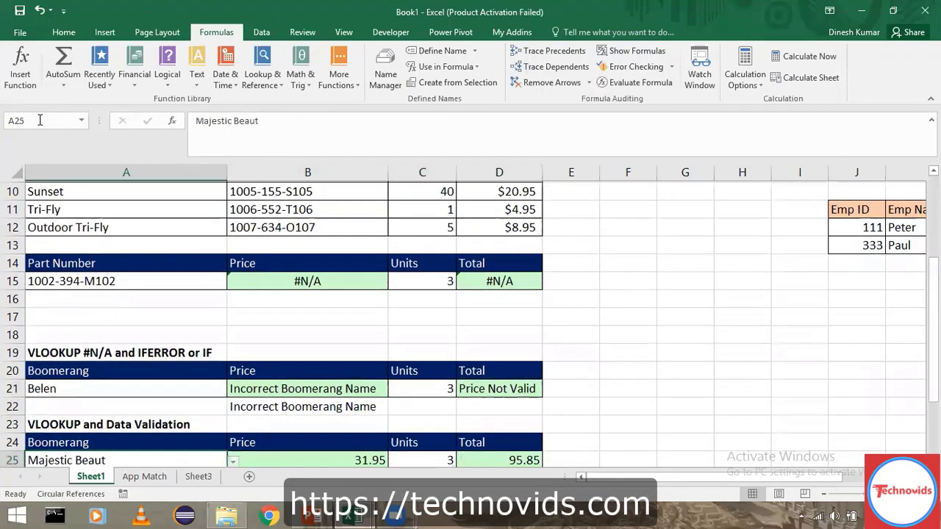
{"action": "key", "text": "Down"}
{"action": "key", "text": "Up"}
{"action": "key", "text": "Up"}
{"action": "key", "text": "Up"}
{"action": "key", "text": "Up"}
{"action": "key", "text": "Up"}
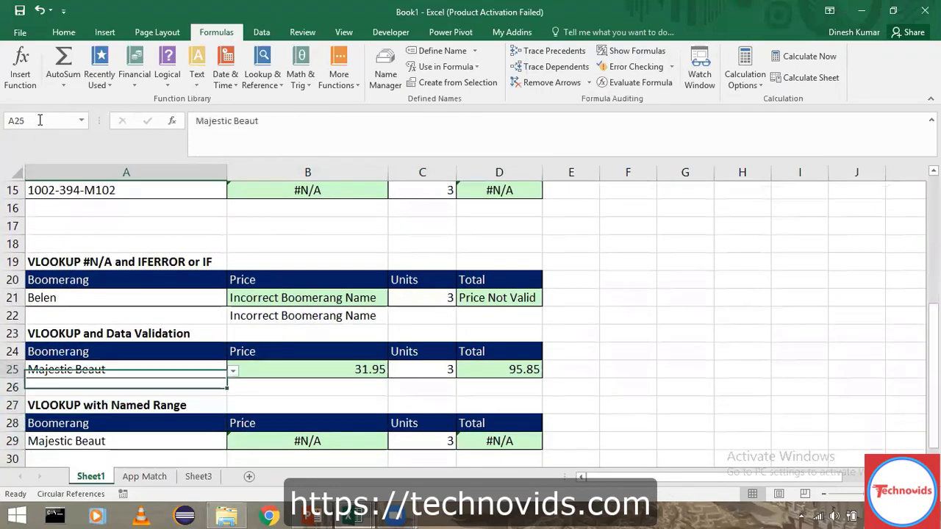
{"action": "key", "text": "Right"}
{"action": "type", "text": "=vl"}
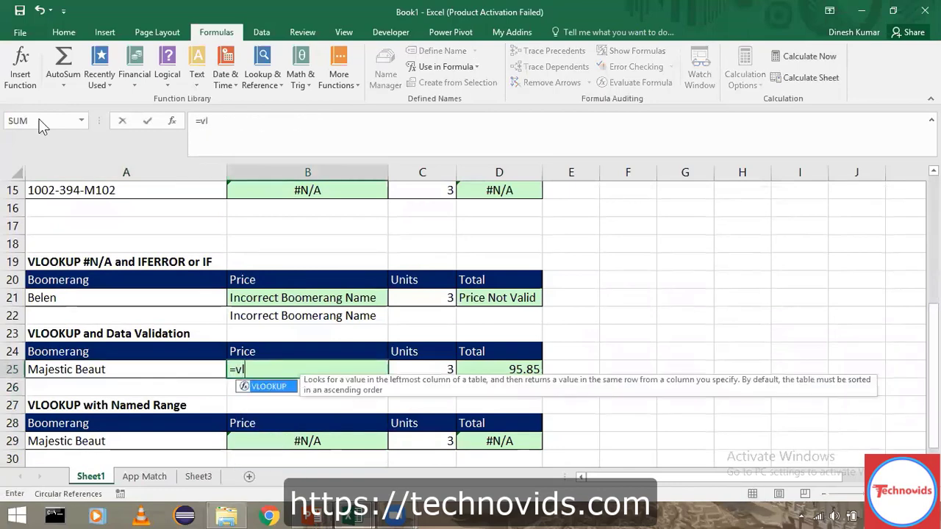
{"action": "key", "text": "Tab"}
{"action": "key", "text": "Left"}
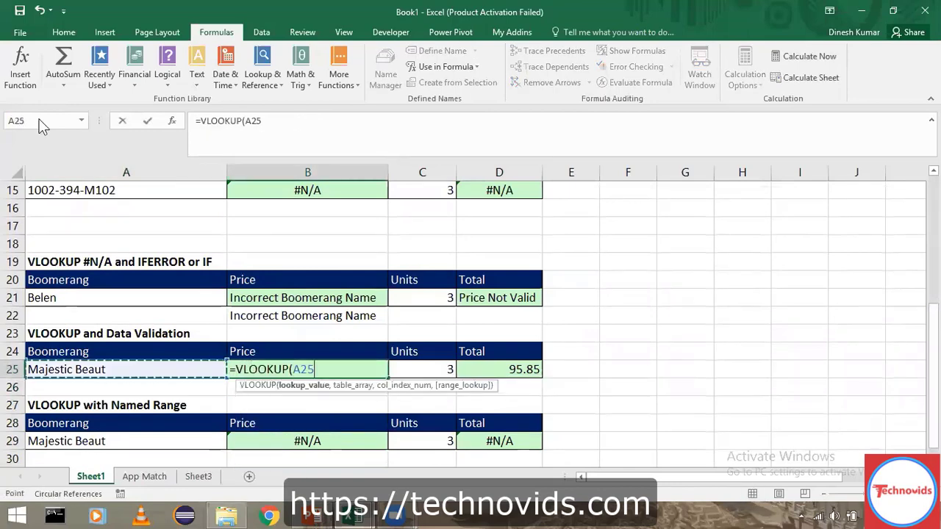
{"action": "type", "text": ","}
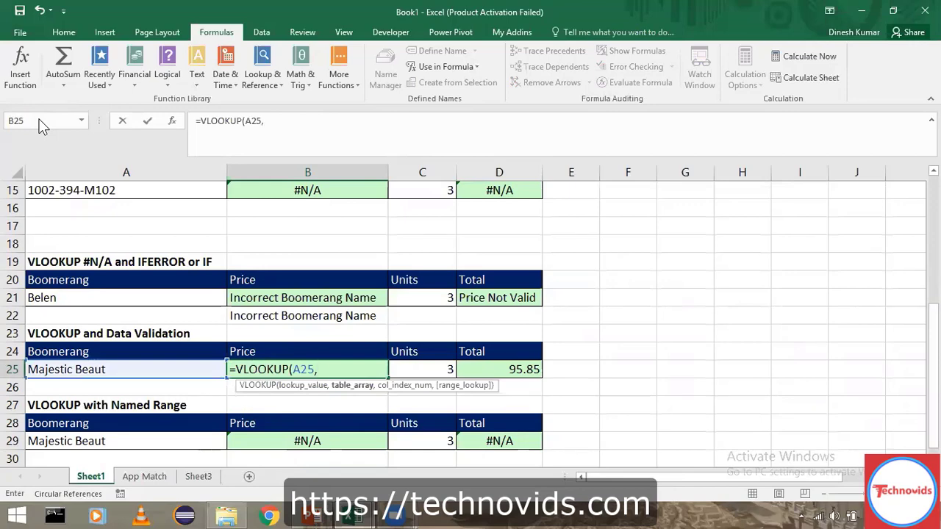
{"action": "type", "text": "bt"}
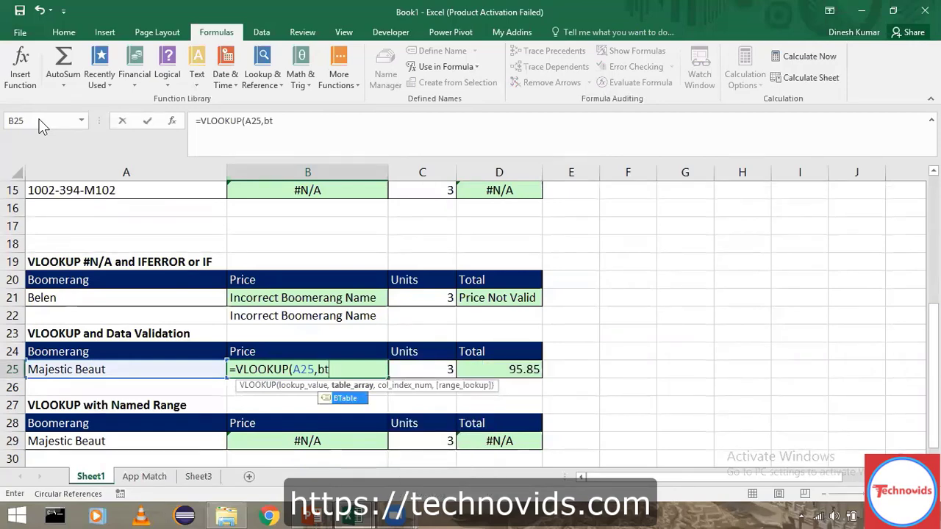
{"action": "key", "text": "Tab"}
{"action": "type", "text": ","}
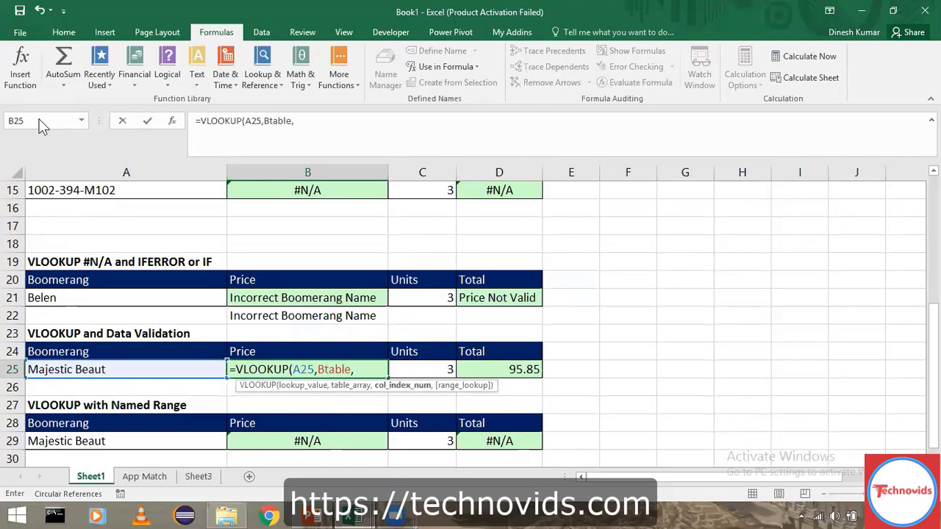
{"action": "type", "text": "4,"}
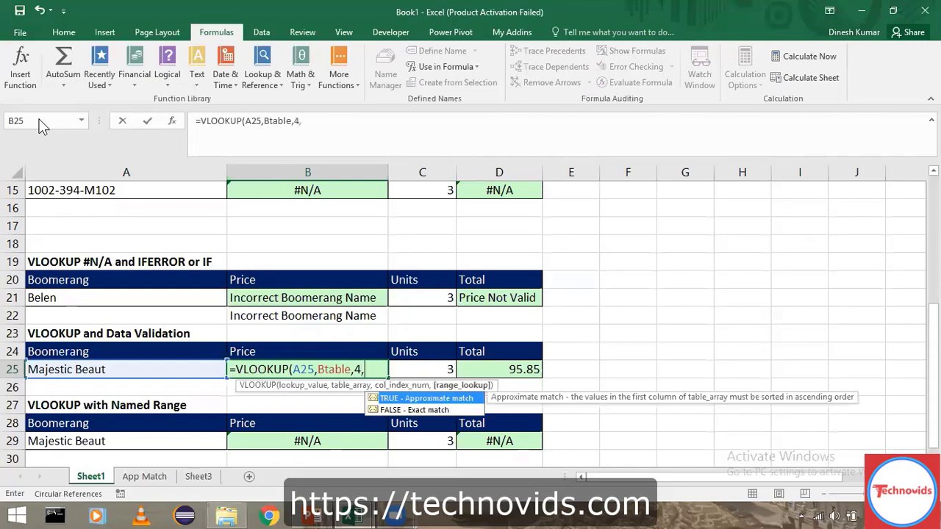
{"action": "type", "text": "0)"}
{"action": "key", "text": "ctrl+Return"}
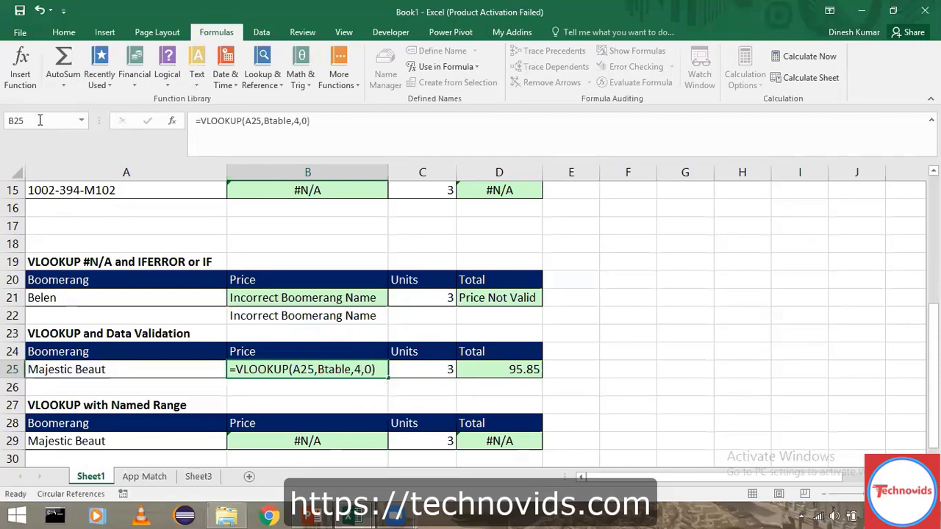
{"action": "key", "text": "Return"}
{"action": "key", "text": "Up"}
{"action": "key", "text": "Right"}
{"action": "key", "text": "Right"}
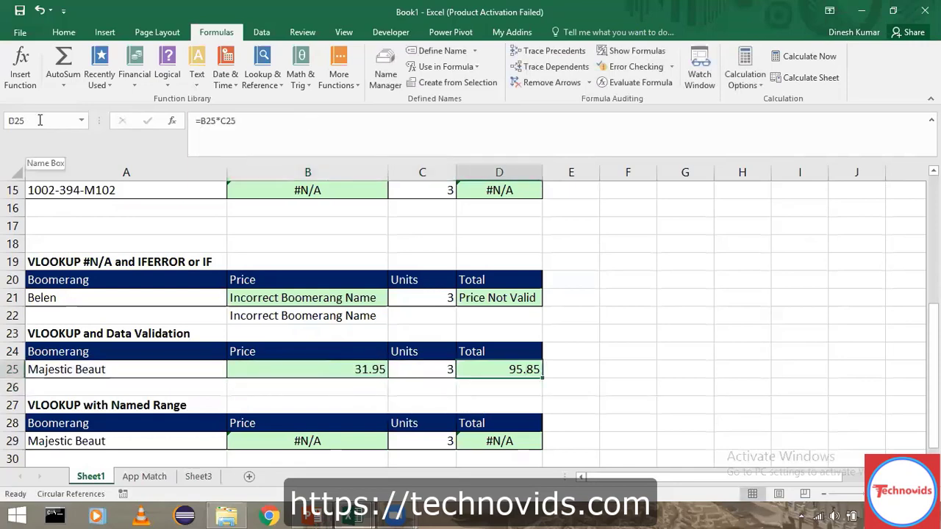
Step: Review the arguments of the VLOOKUP formula in B25 without changing it
{"action": "key", "text": "Left"}
{"action": "key", "text": "Left"}
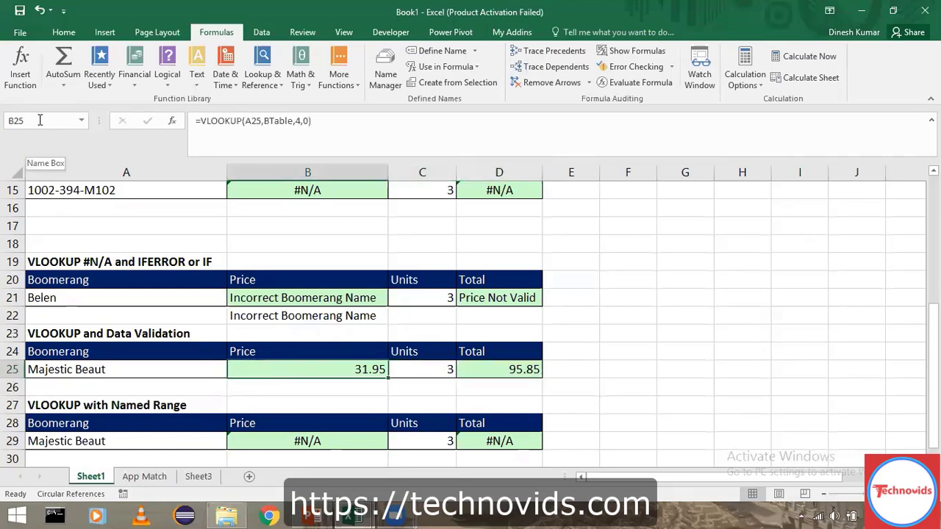
{"action": "double_click", "coordinate": [298, 374]}
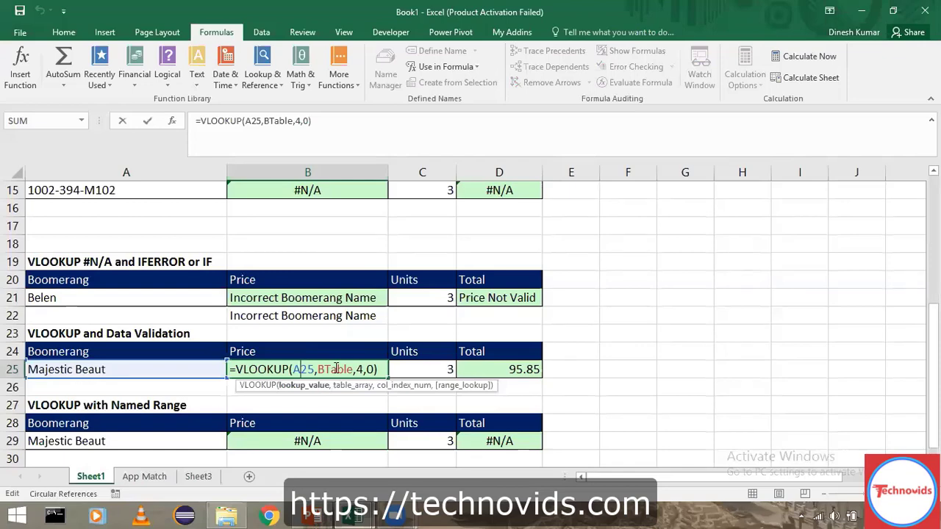
{"action": "key", "text": "Return"}
{"action": "left_click", "coordinate": [333, 369]}
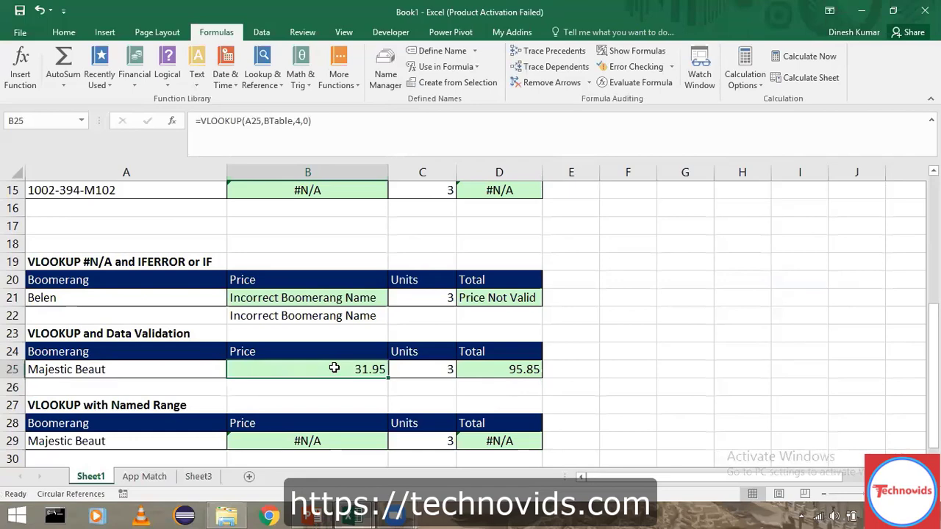
Step: Check the price formula in B29 under VLOOKUP with Named Range
{"action": "key", "text": "Down"}
{"action": "key", "text": "Down"}
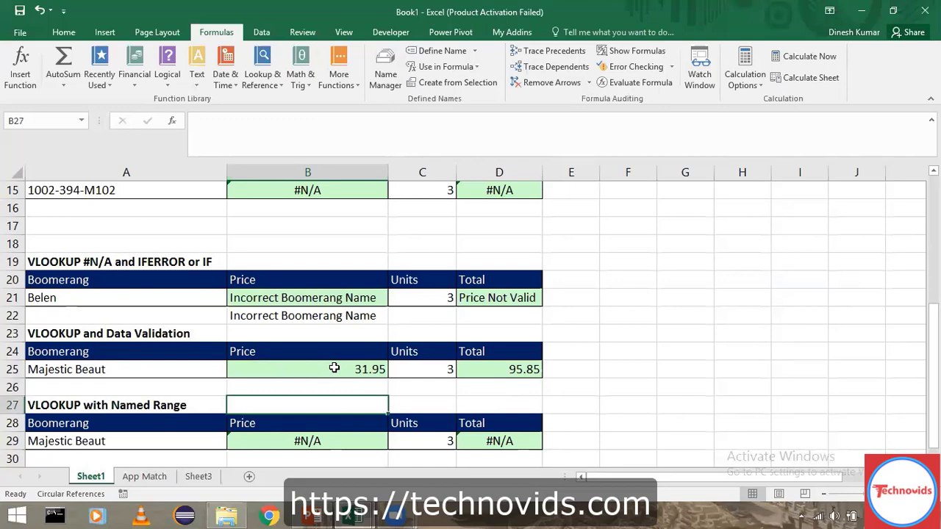
{"action": "key", "text": "Down"}
{"action": "key", "text": "Down"}
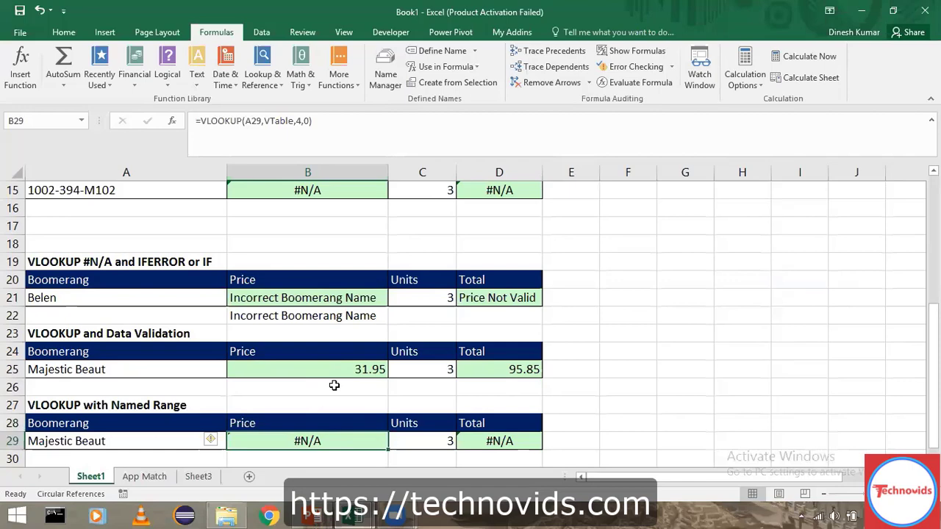
{"action": "key", "text": "Up"}
{"action": "key", "text": "Up"}
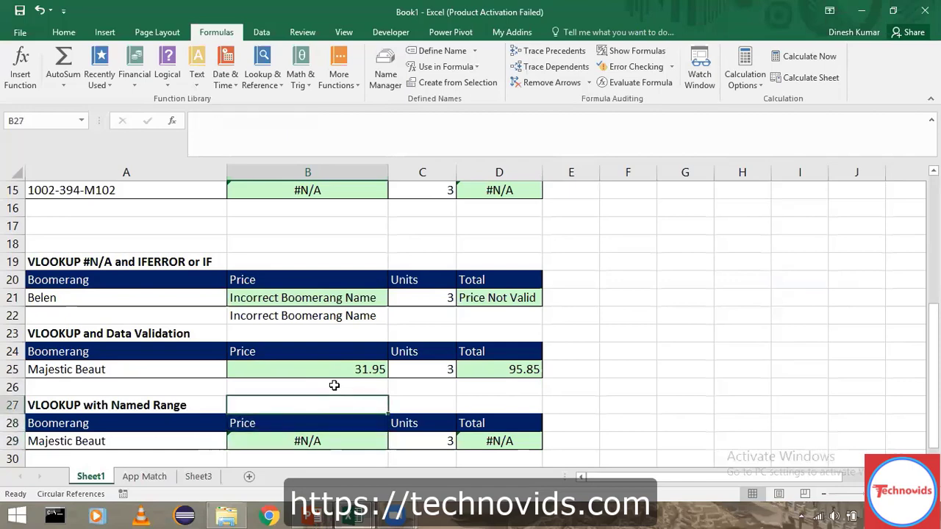
Step: Look over the exact match examples on the sheet and select the boomerang names in A5:A12 to examine the lookup column
{"action": "key", "text": "ctrl+Home"}
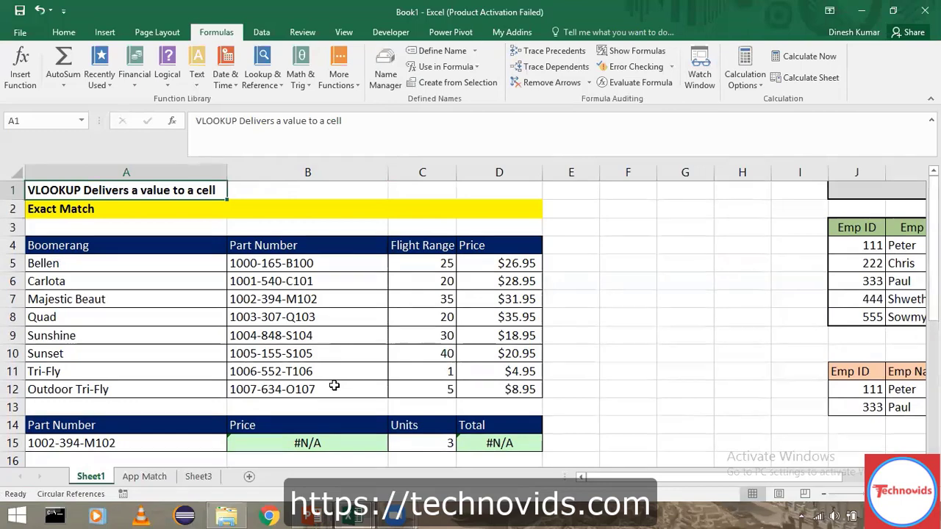
{"action": "key", "text": "Page_Down"}
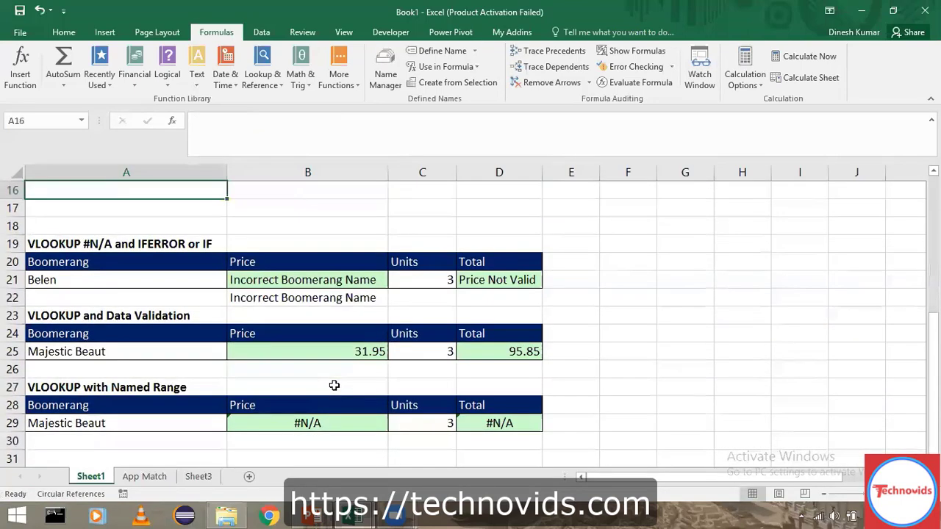
{"action": "key", "text": "Page_Down"}
{"action": "key", "text": "Page_Up"}
{"action": "key", "text": "Page_Up"}
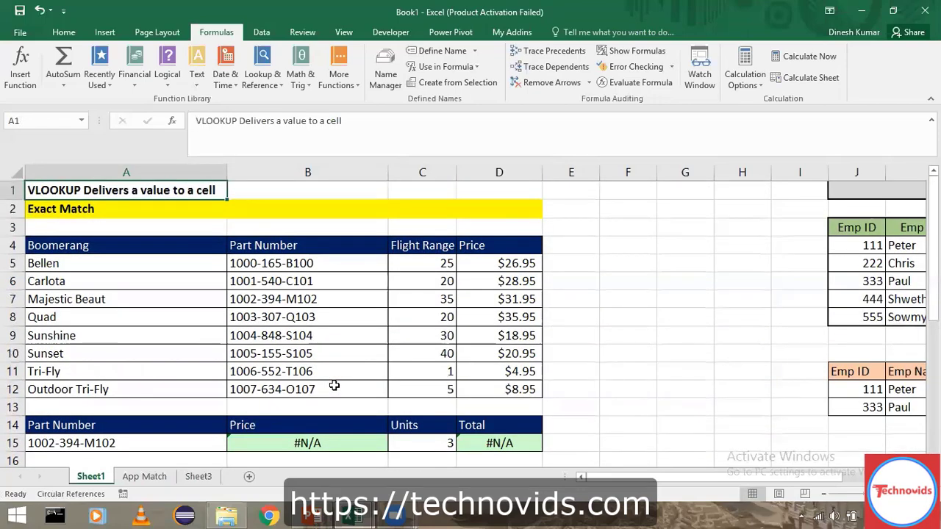
{"action": "key", "text": "Down"}
{"action": "key", "text": "Down"}
{"action": "key", "text": "Down"}
{"action": "key", "text": "Down"}
{"action": "key", "text": "ctrl+shift+Down"}
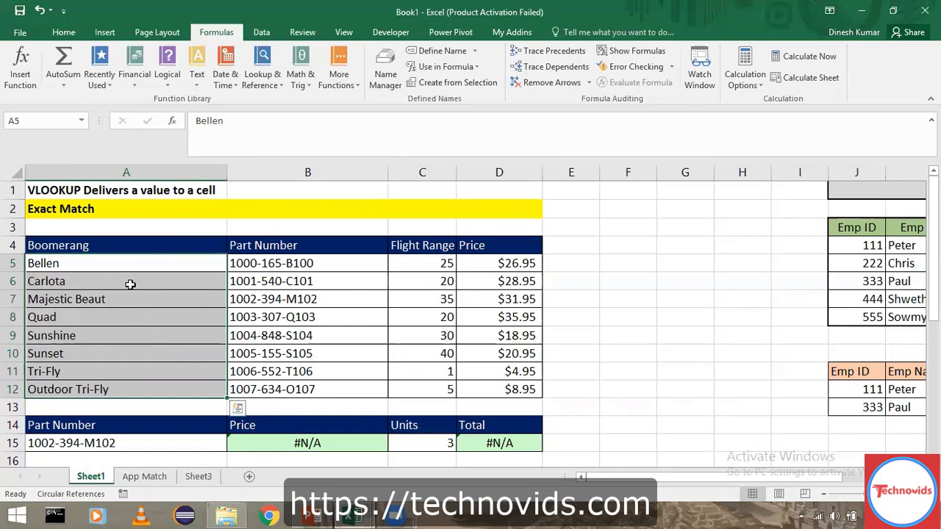
{"action": "left_click", "coordinate": [118, 266]}
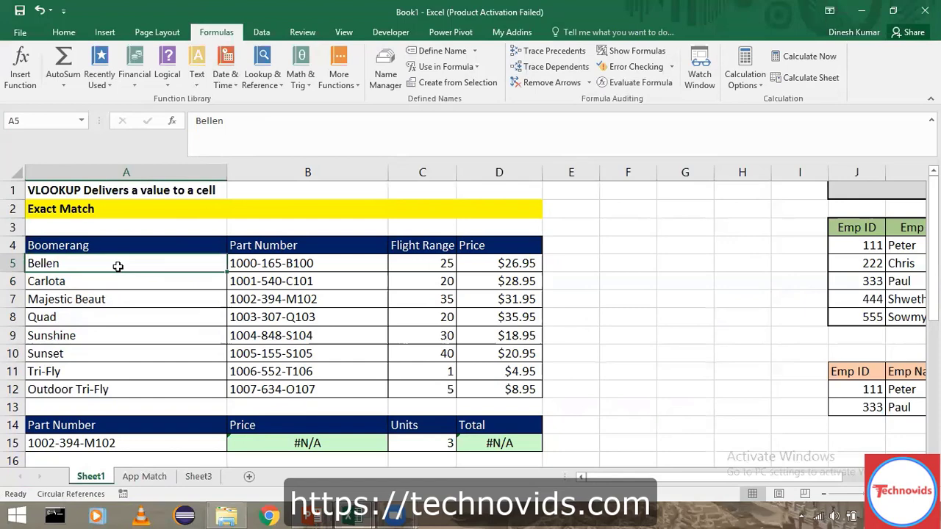
Step: Change the header in A14 to Boomerang and the lookup value in A15 to Quad
{"action": "left_click", "coordinate": [125, 445]}
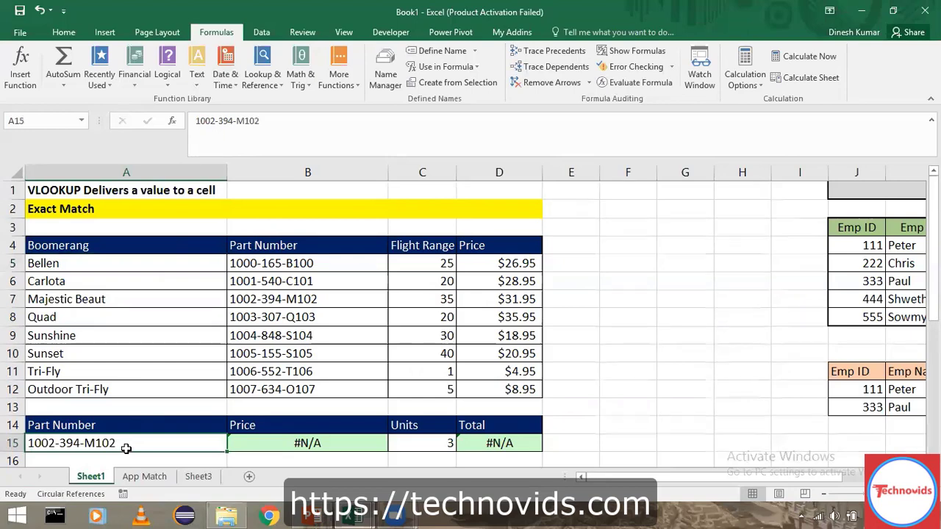
{"action": "left_click", "coordinate": [126, 425]}
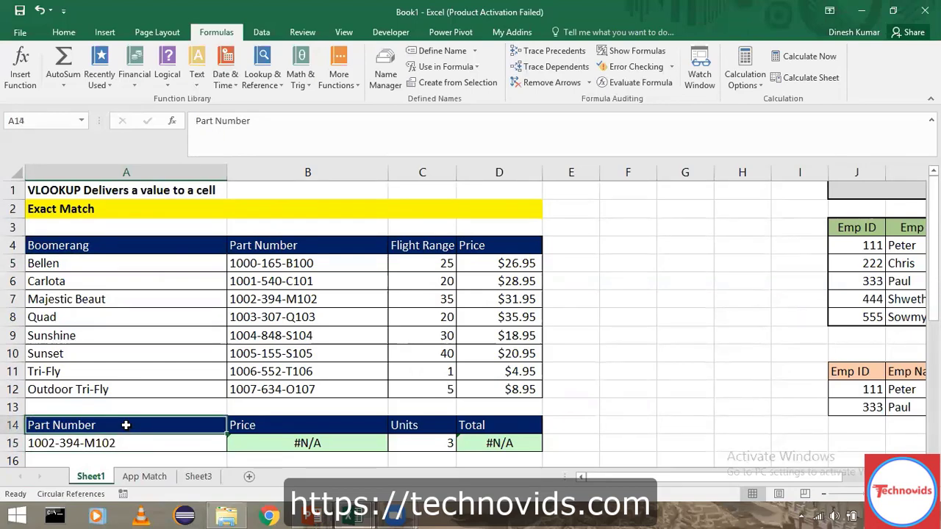
{"action": "type", "text": "Boom"}
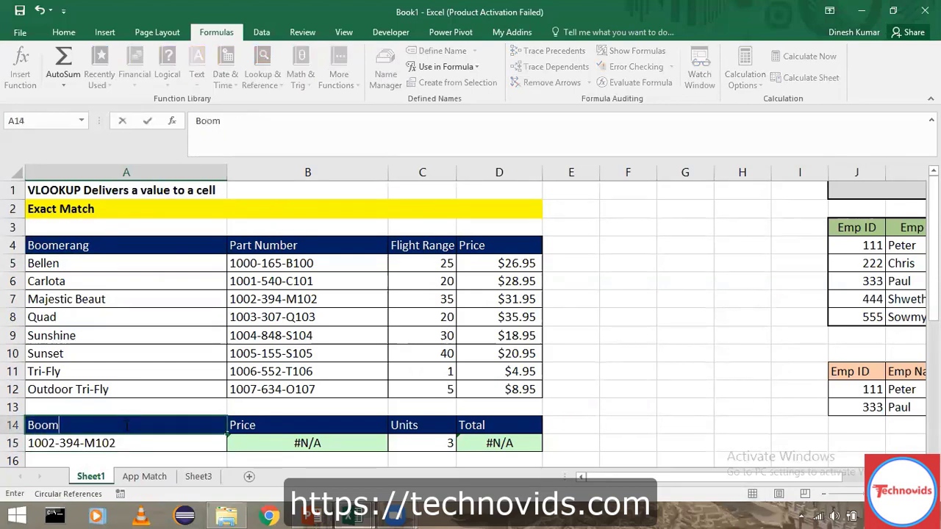
{"action": "type", "text": "erang"}
{"action": "key", "text": "Return"}
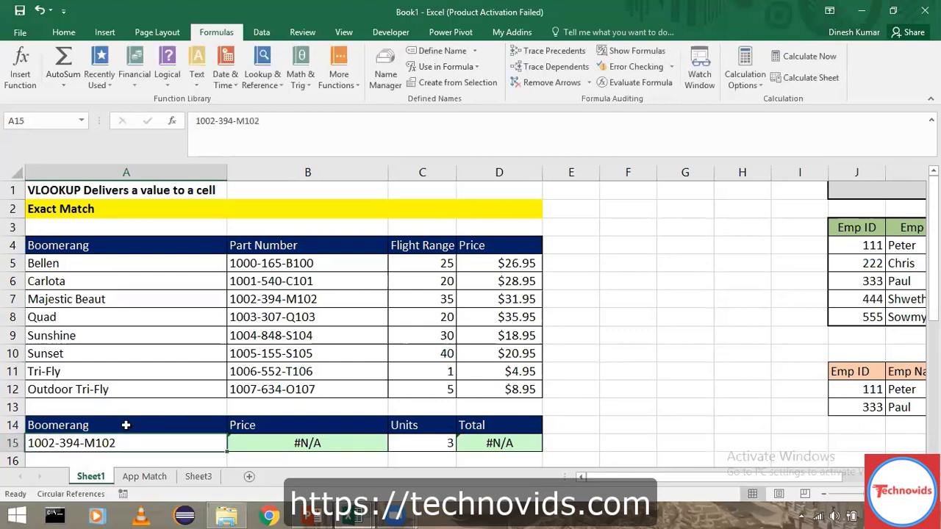
{"action": "type", "text": "Quad"}
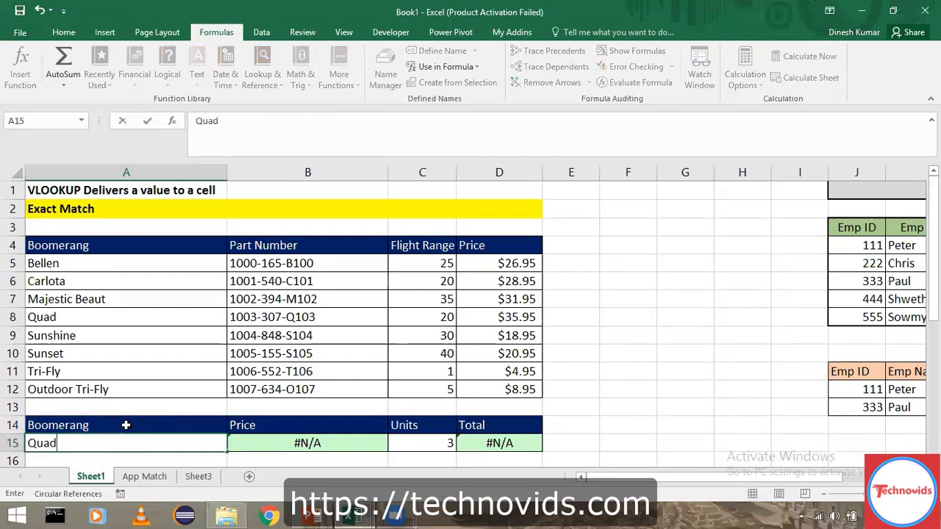
{"action": "key", "text": "Return"}
{"action": "scroll", "coordinate": [126, 425], "scroll_direction": "down", "scroll_amount": 1}
{"action": "left_click", "coordinate": [125, 425]}
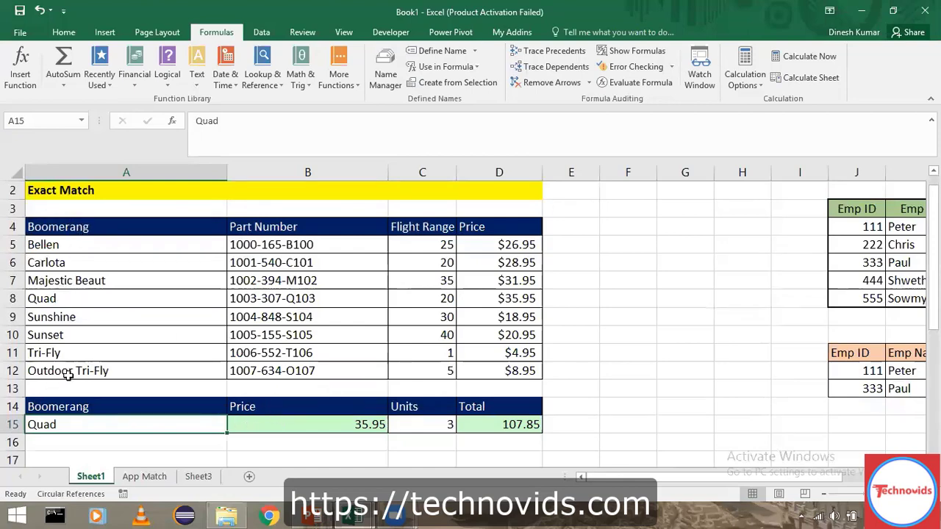
Step: Replace Tri-Fly in A11 with a duplicate Quad to test the exact match lookup, and undo that change
{"action": "left_click", "coordinate": [65, 349]}
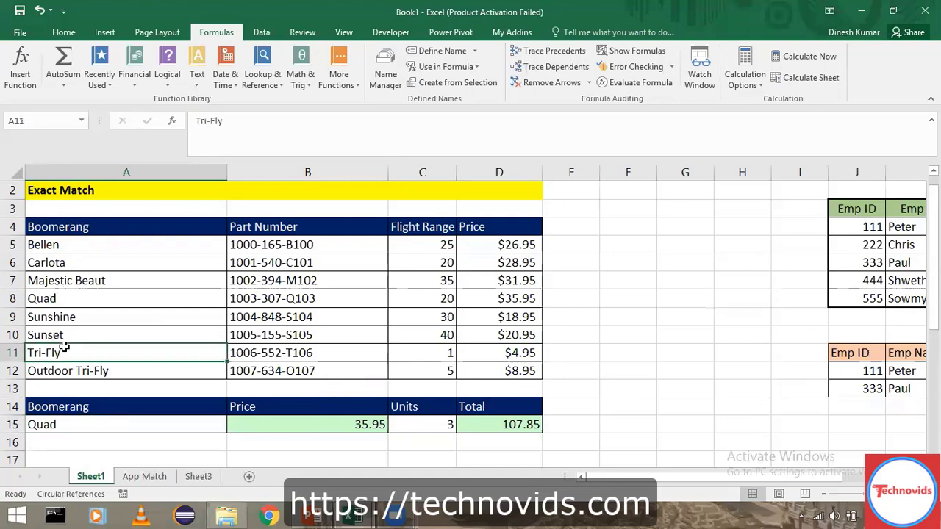
{"action": "type", "text": "Quad"}
{"action": "key", "text": "Return"}
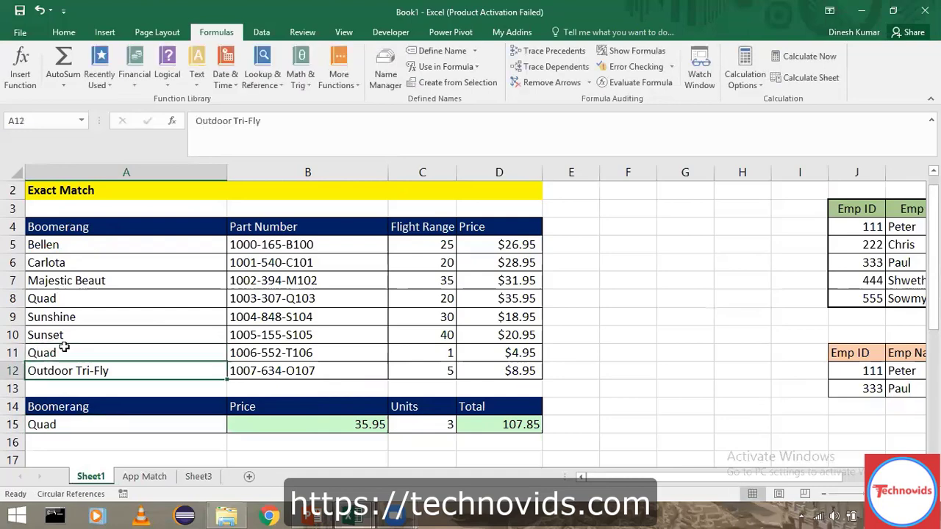
{"action": "left_click", "coordinate": [65, 348]}
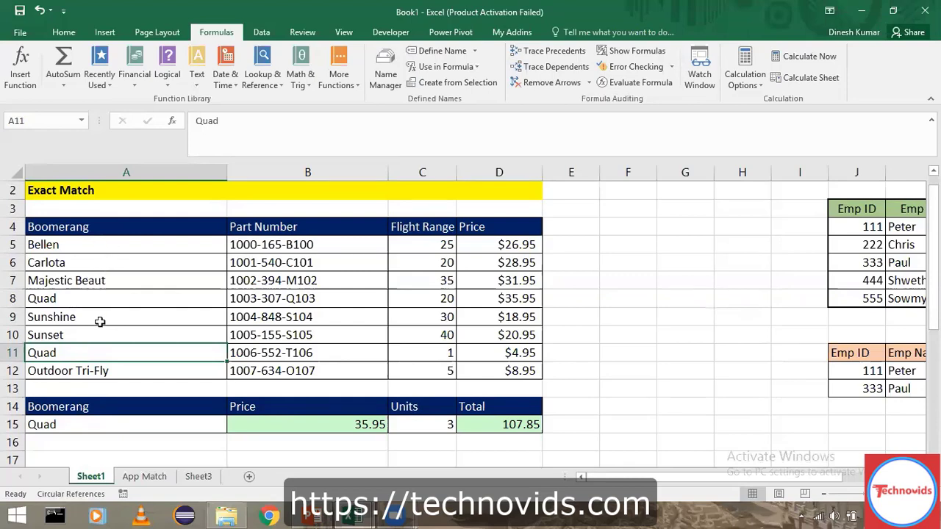
{"action": "key", "text": "ctrl+z"}
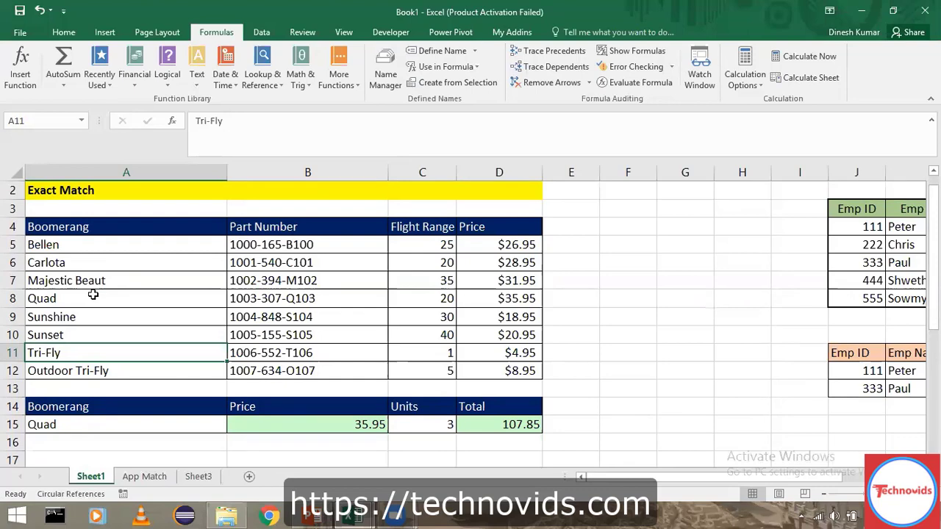
{"action": "left_click", "coordinate": [123, 305]}
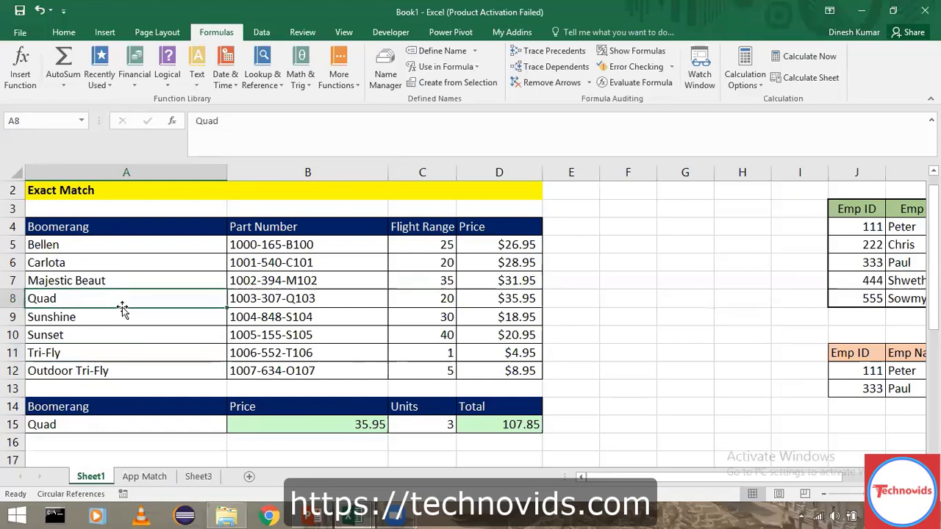
Step: Switch to the App Match sheet and widen column D of the commission table
{"action": "left_click", "coordinate": [145, 478]}
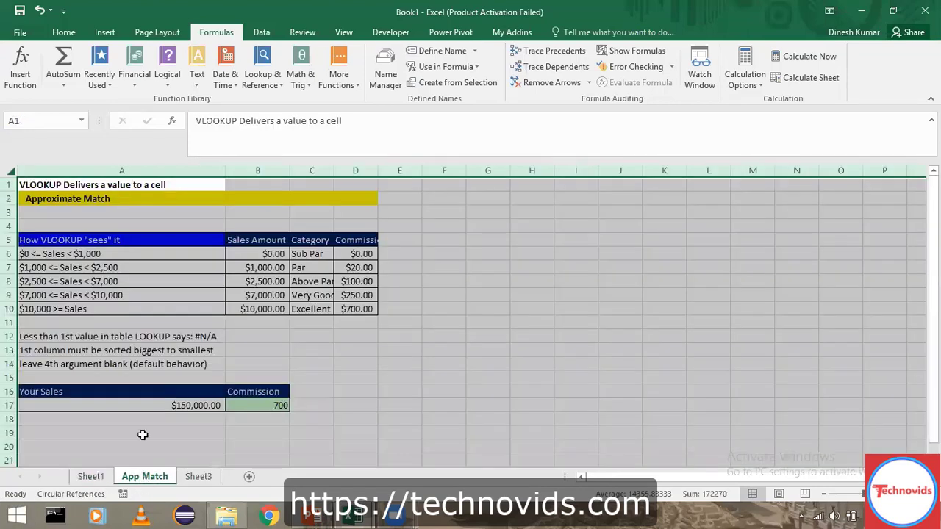
{"action": "left_click", "coordinate": [186, 291]}
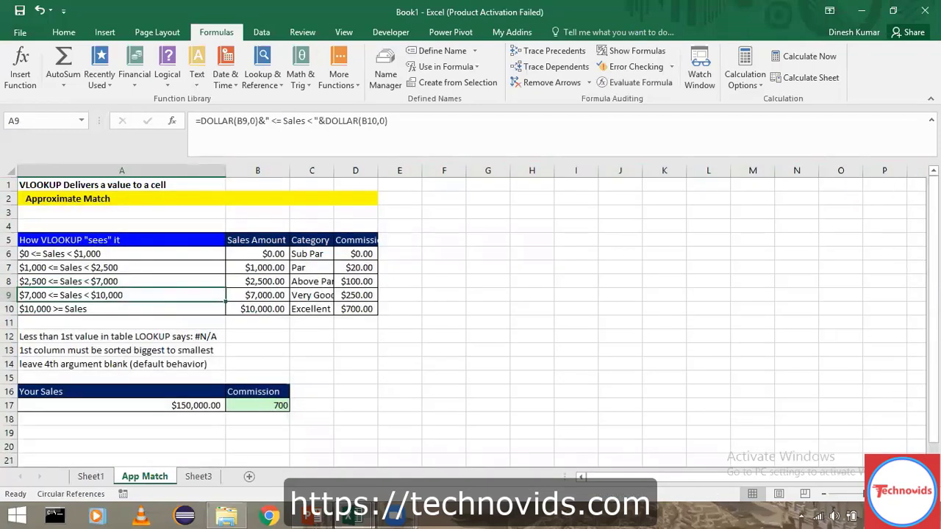
{"action": "left_click", "coordinate": [905, 494]}
{"action": "left_click", "coordinate": [904, 494]}
{"action": "left_click", "coordinate": [905, 494]}
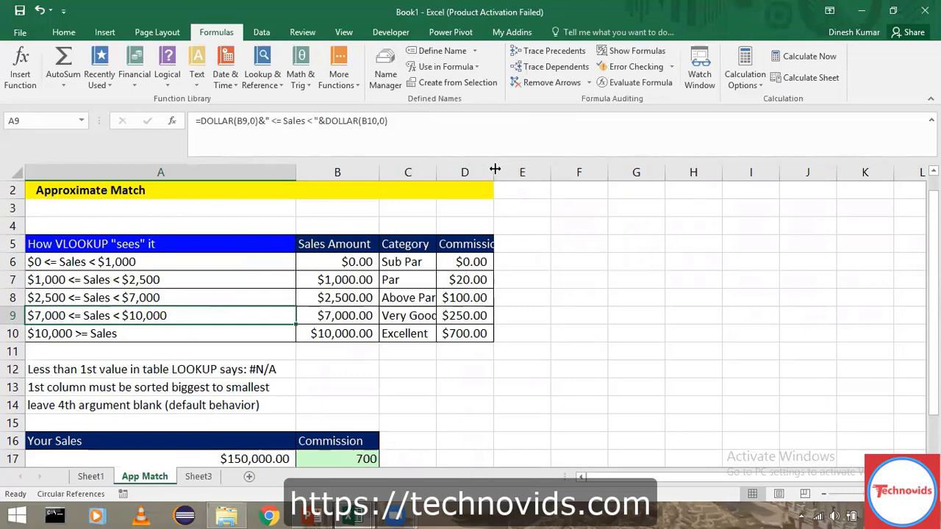
{"action": "left_click_drag", "start_coordinate": [494, 170], "coordinate": [519, 172]}
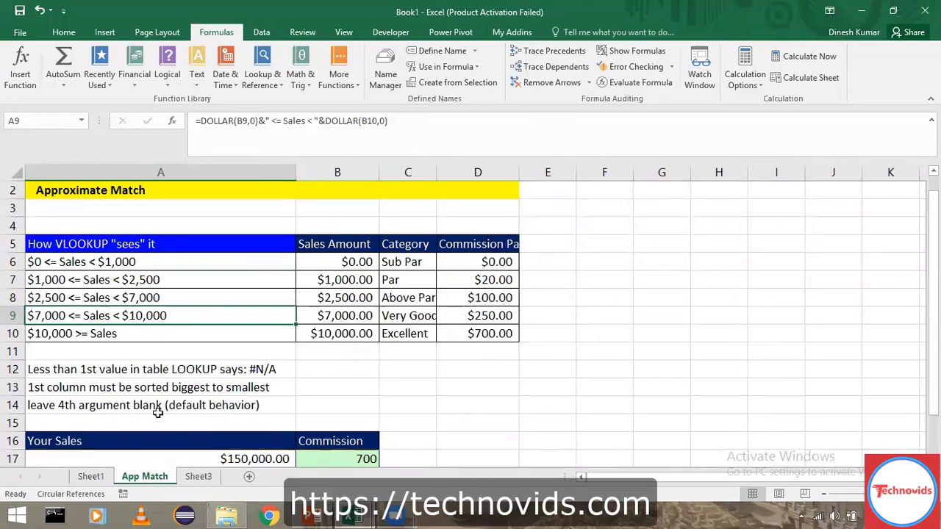
Step: Set the Your Sales amount in A17 to 1000
{"action": "left_click", "coordinate": [157, 440]}
{"action": "key", "text": "Down"}
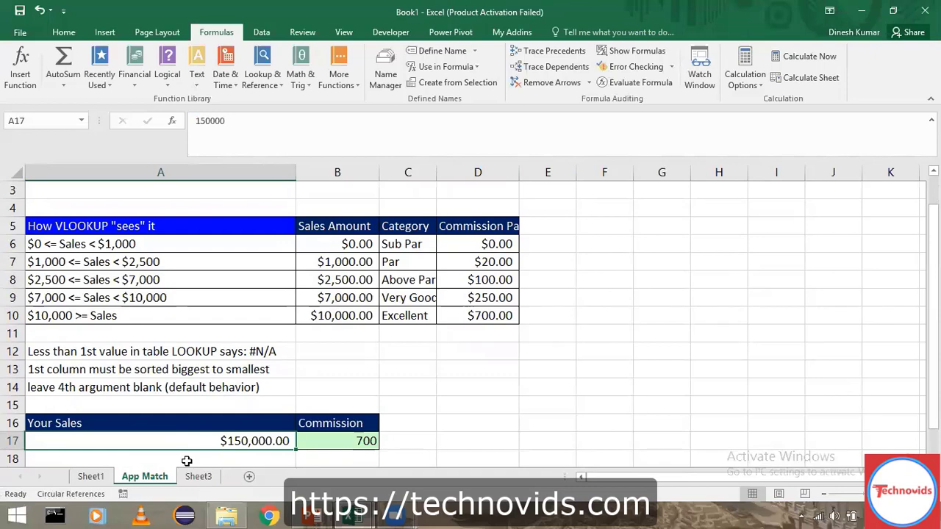
{"action": "type", "text": "1000"}
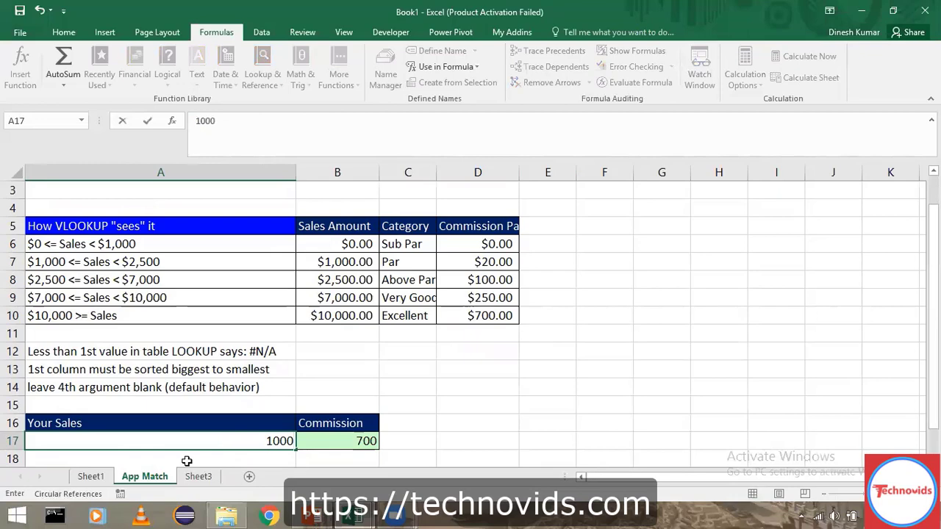
{"action": "key", "text": "Return"}
{"action": "key", "text": "Up"}
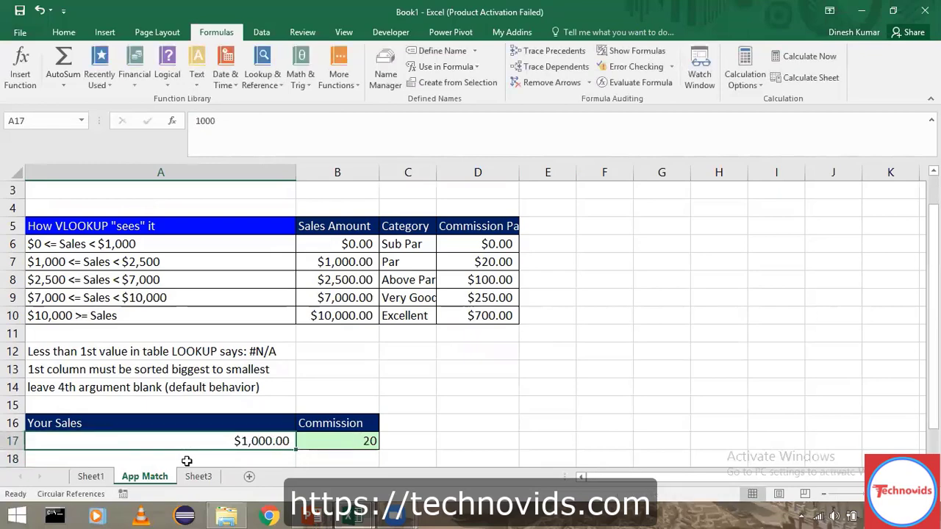
Step: Enter an exact-match VLOOKUP in B17 that looks up A17 in $B$6:$D$10 and returns column 3, with 0 as the last argument
{"action": "key", "text": "Right"}
{"action": "type", "text": "="}
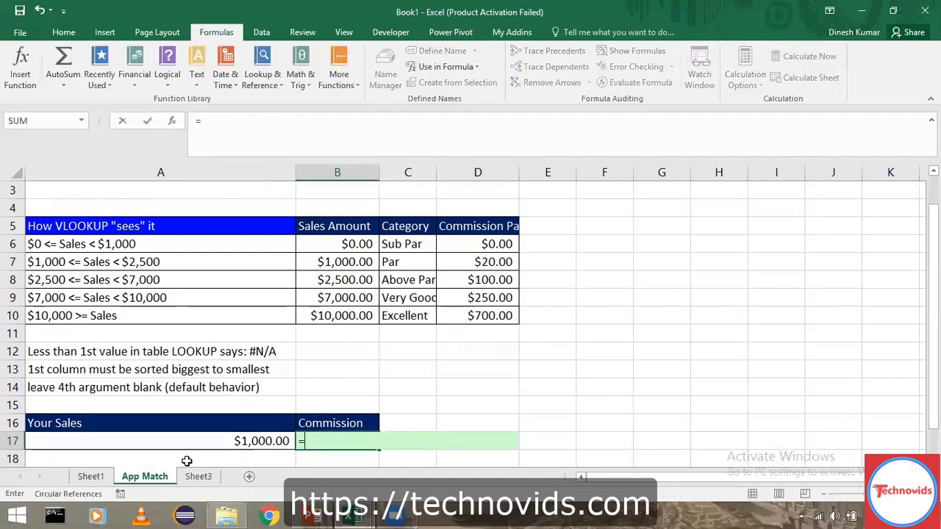
{"action": "type", "text": "VLOOKUP("}
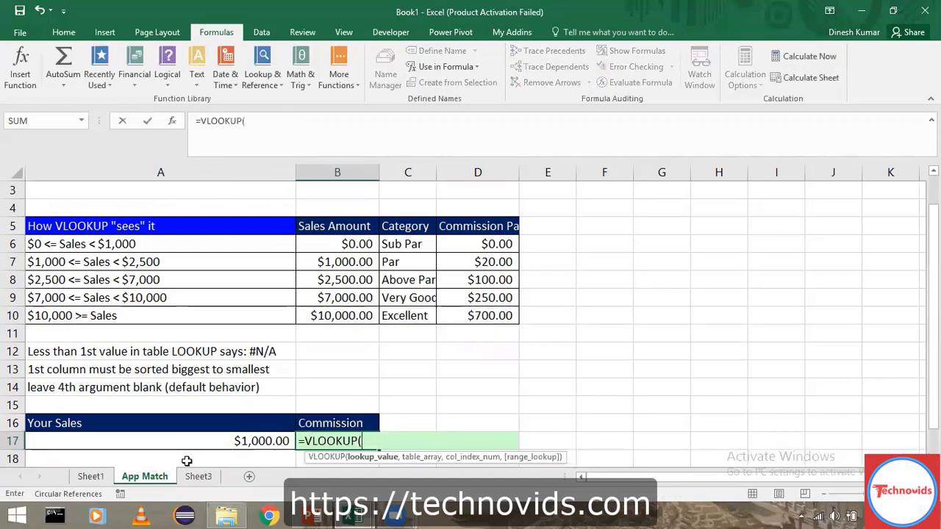
{"action": "key", "text": "Left"}
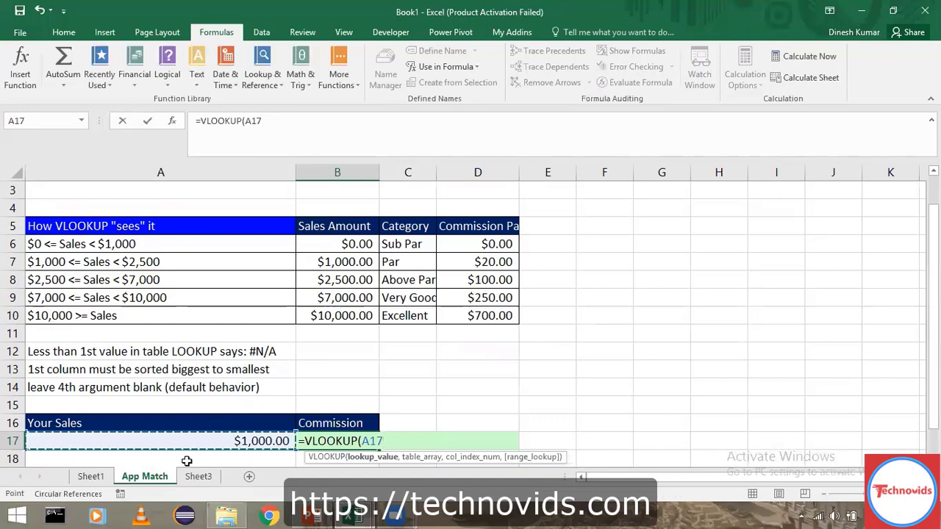
{"action": "type", "text": ","}
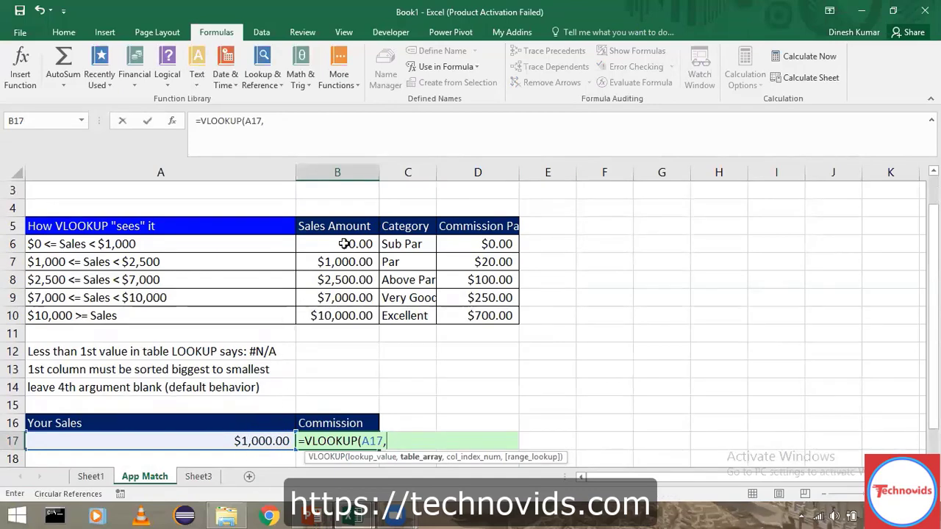
{"action": "left_click_drag", "start_coordinate": [344, 244], "coordinate": [472, 314]}
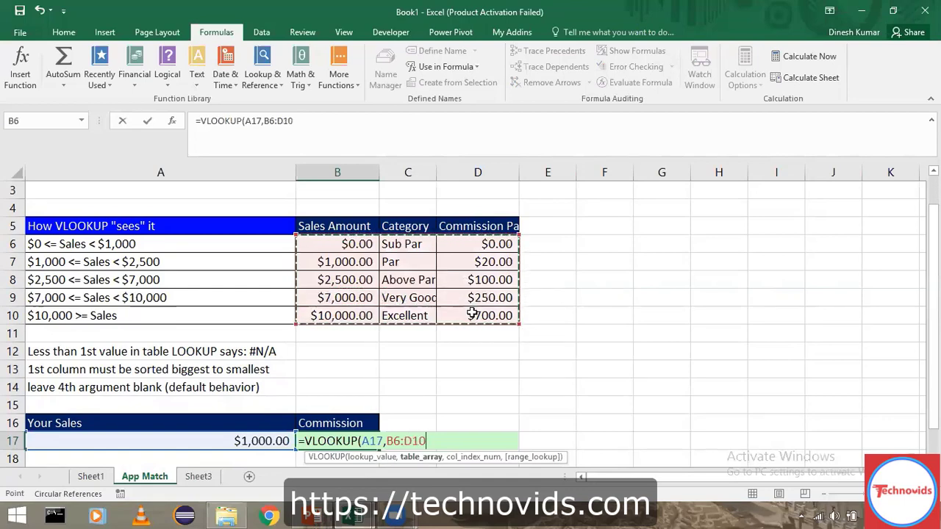
{"action": "key", "text": "F4"}
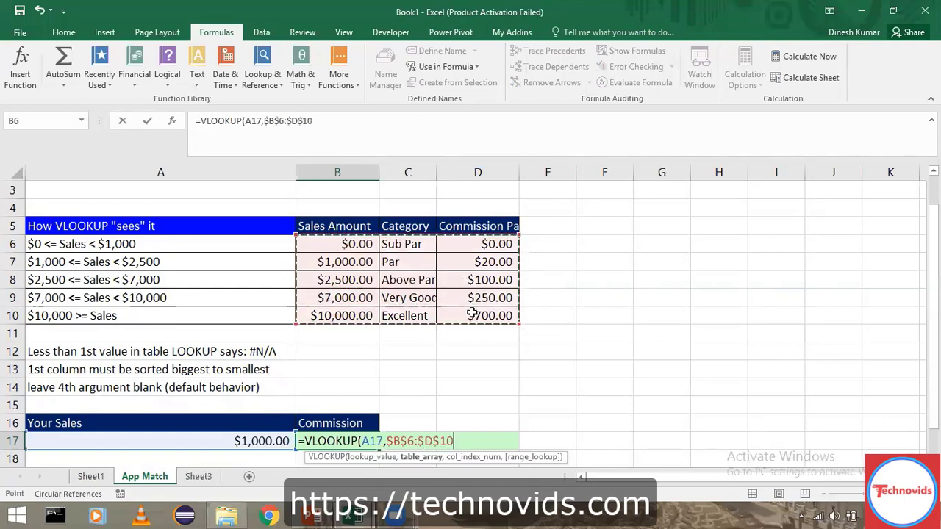
{"action": "type", "text": ","}
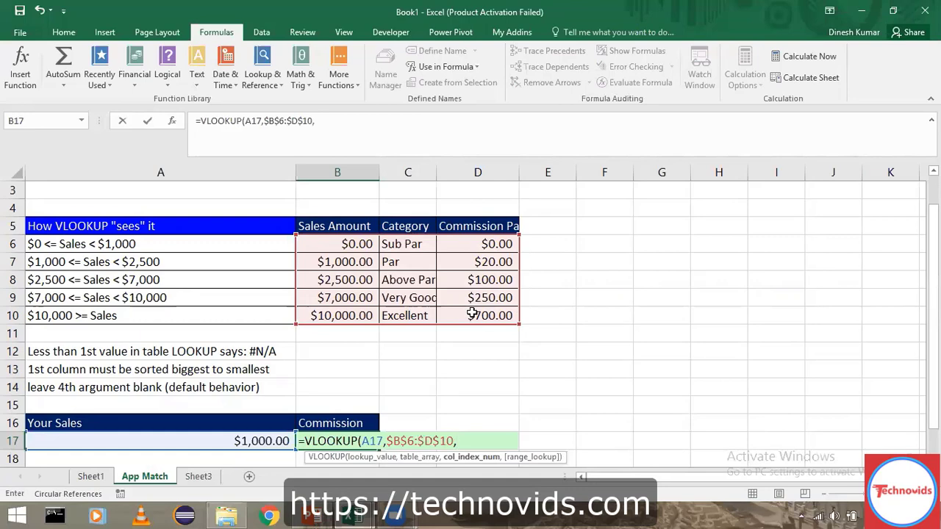
{"action": "type", "text": "3,"}
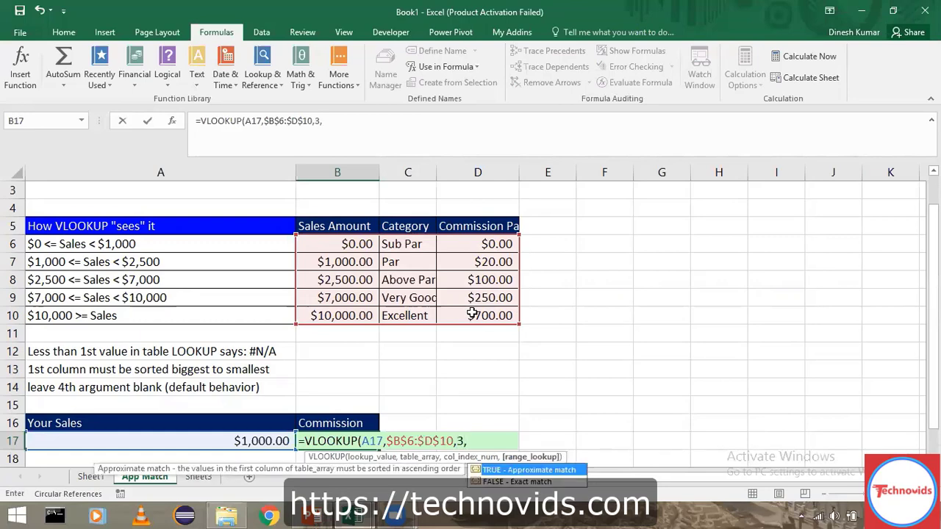
{"action": "type", "text": "0)"}
{"action": "key", "text": "Return"}
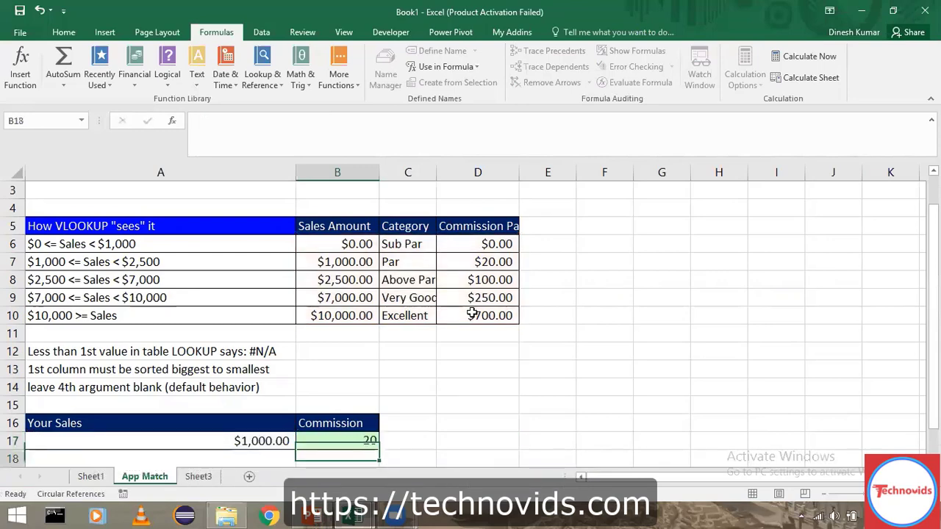
{"action": "key", "text": "Up"}
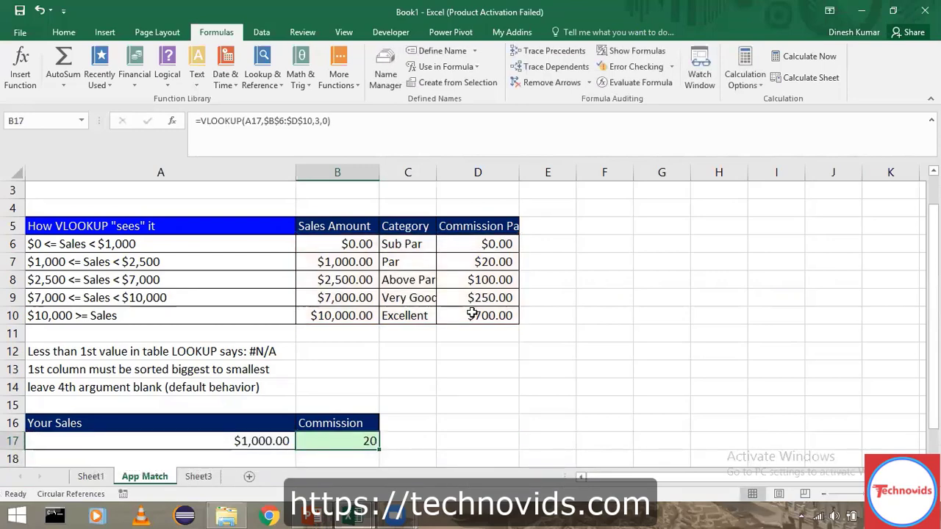
Step: Change the Your Sales amount in A17 to 1500 and check the commission formula in B17
{"action": "key", "text": "Left"}
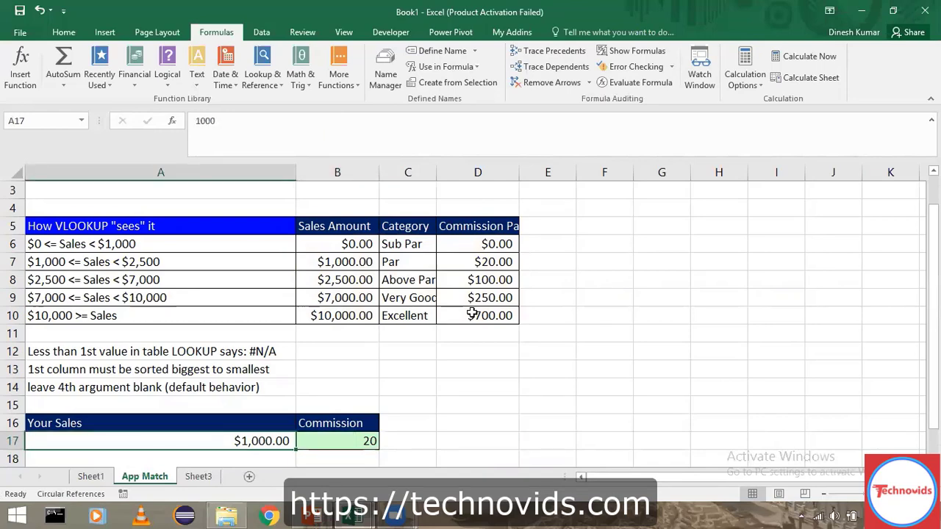
{"action": "type", "text": "1500"}
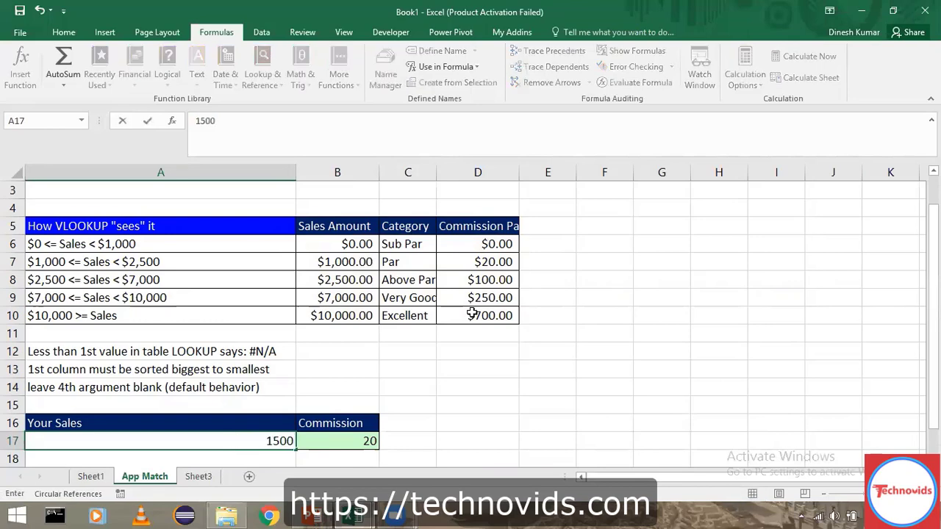
{"action": "key", "text": "Return"}
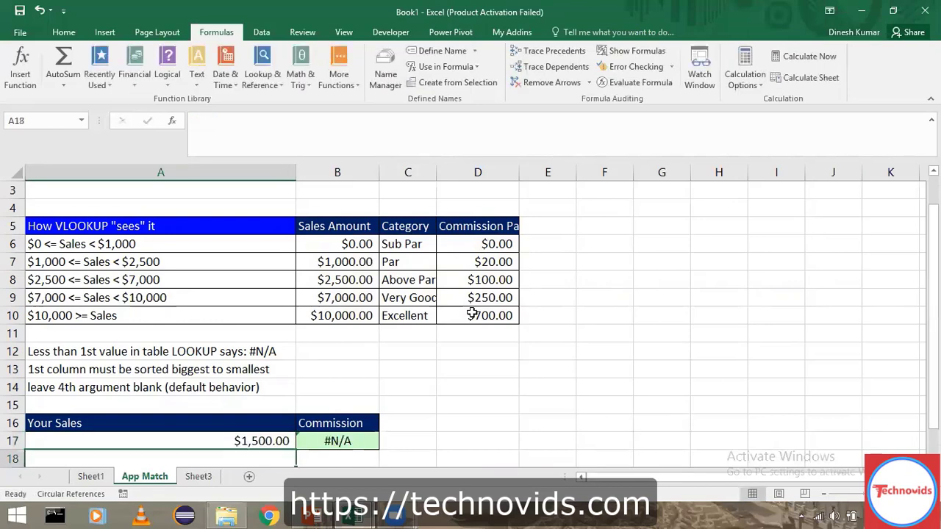
{"action": "key", "text": "Up"}
{"action": "key", "text": "Right"}
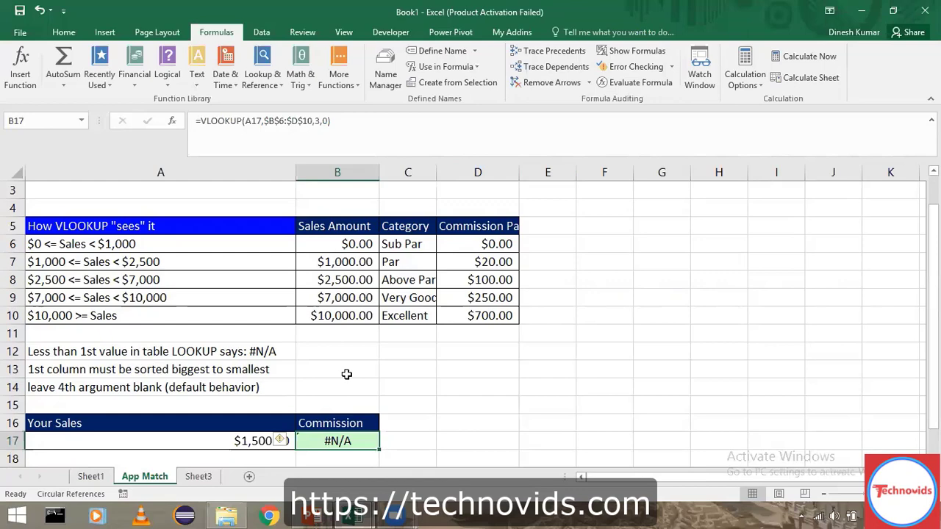
Step: Change the range_lookup argument of the VLOOKUP in B17 to 1 for an approximate match
{"action": "double_click", "coordinate": [339, 441]}
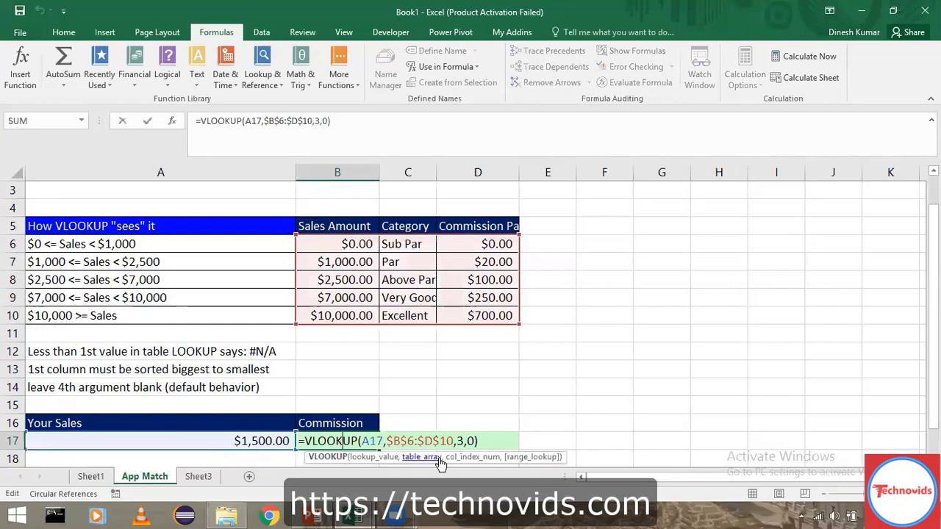
{"action": "left_click", "coordinate": [468, 441]}
{"action": "double_click", "coordinate": [471, 441]}
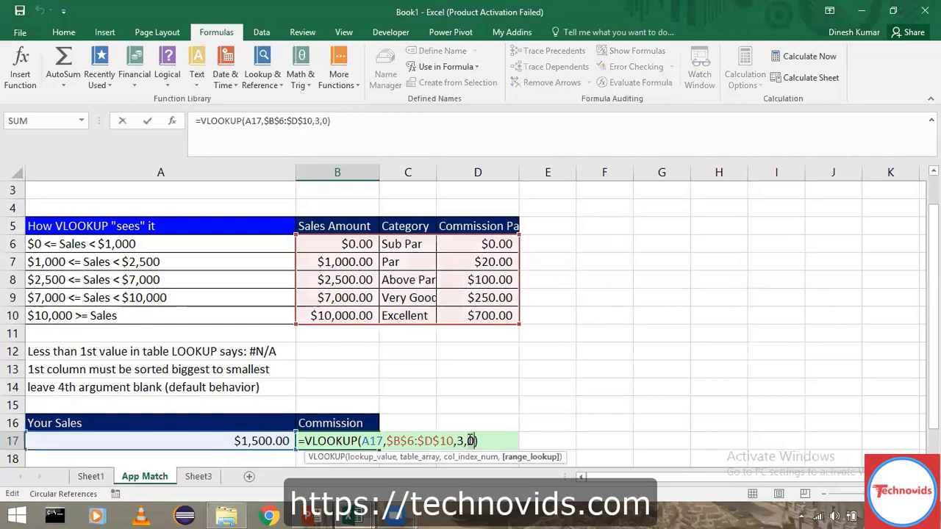
{"action": "key", "text": "BackSpace"}
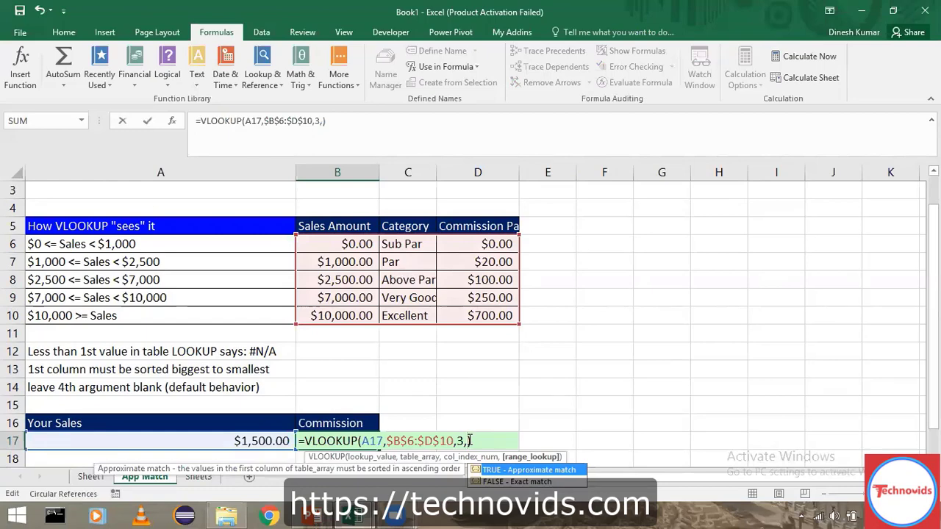
{"action": "type", "text": "1"}
{"action": "key", "text": "ctrl+Return"}
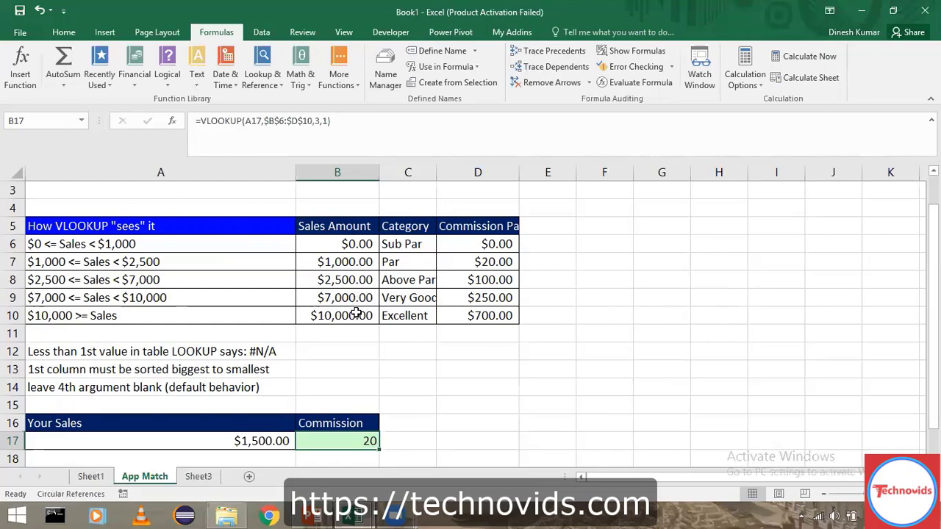
Step: Examine the sales brackets in A6:A10, the first two Sales Amount thresholds, and the VLOOKUP arguments in B17
{"action": "left_click", "coordinate": [143, 247]}
{"action": "key", "text": "ctrl+shift+Down"}
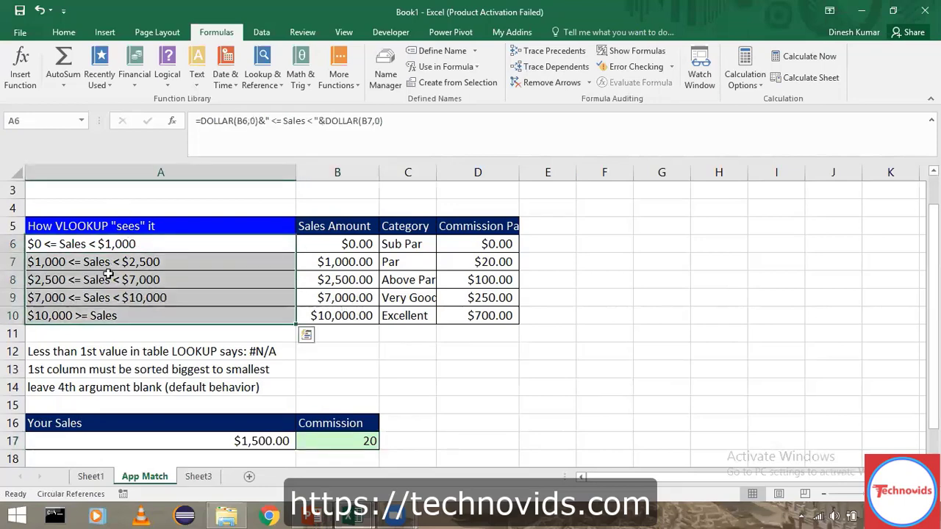
{"action": "left_click", "coordinate": [324, 247]}
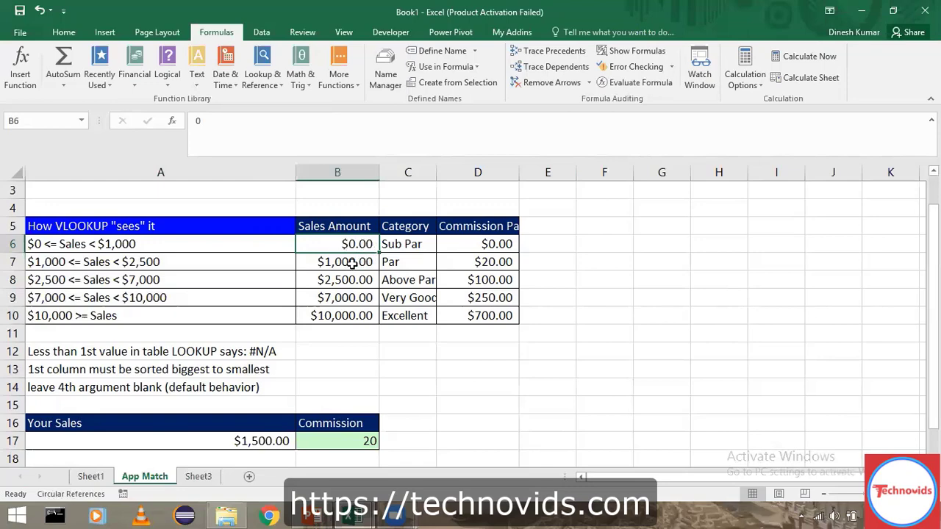
{"action": "left_click", "coordinate": [346, 265]}
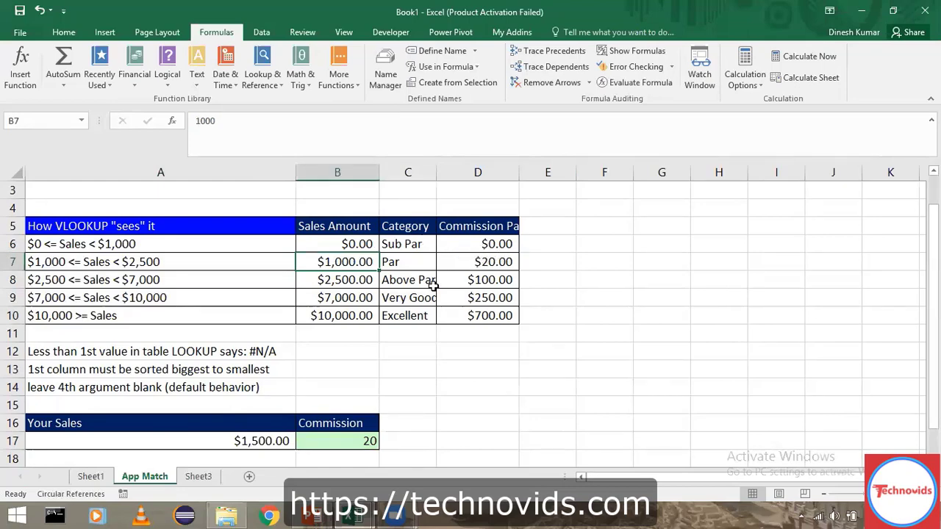
{"action": "double_click", "coordinate": [345, 441]}
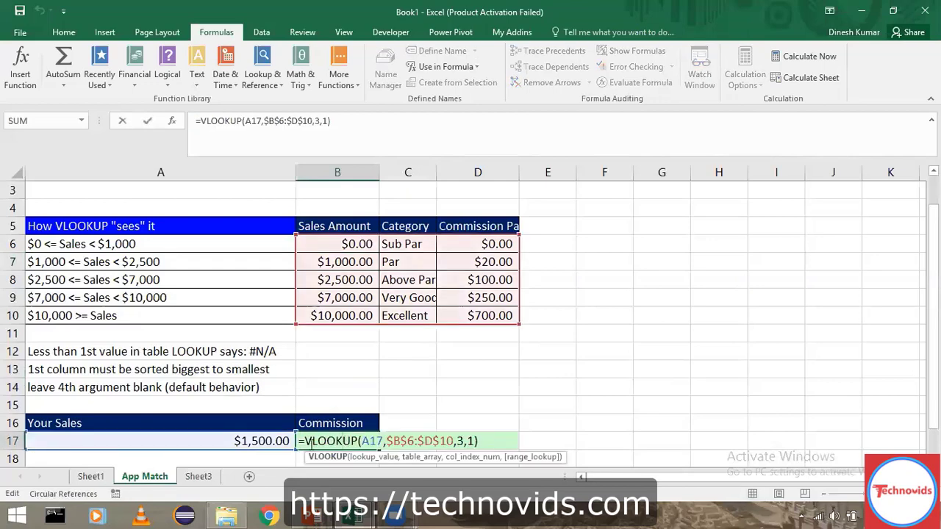
{"action": "key", "text": "Escape"}
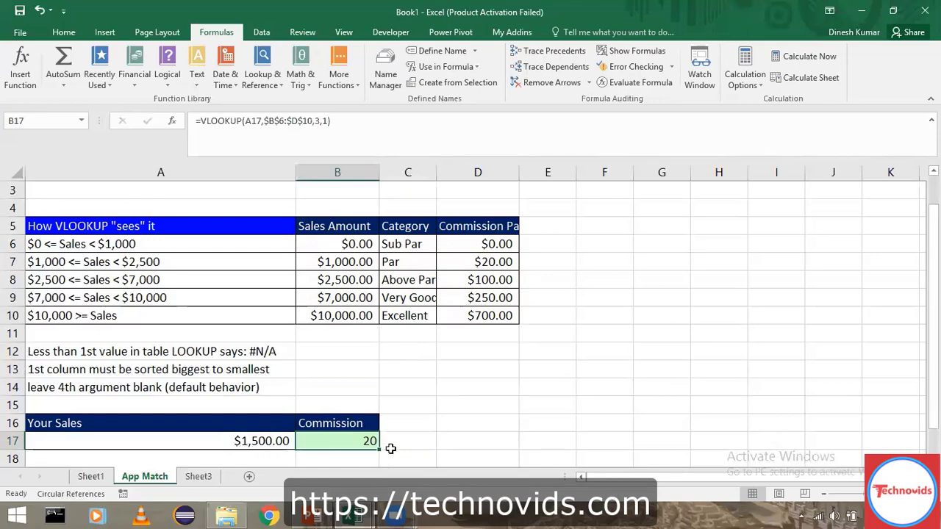
Step: Set the Your Sales amount in A17 to 6500 and compare the commission with the upper tiers of the table
{"action": "left_click", "coordinate": [266, 440]}
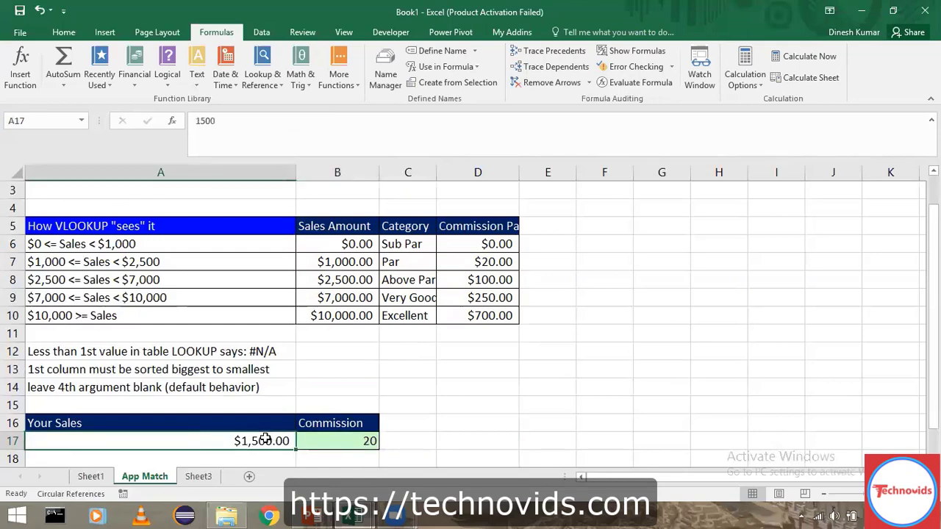
{"action": "type", "text": "6500"}
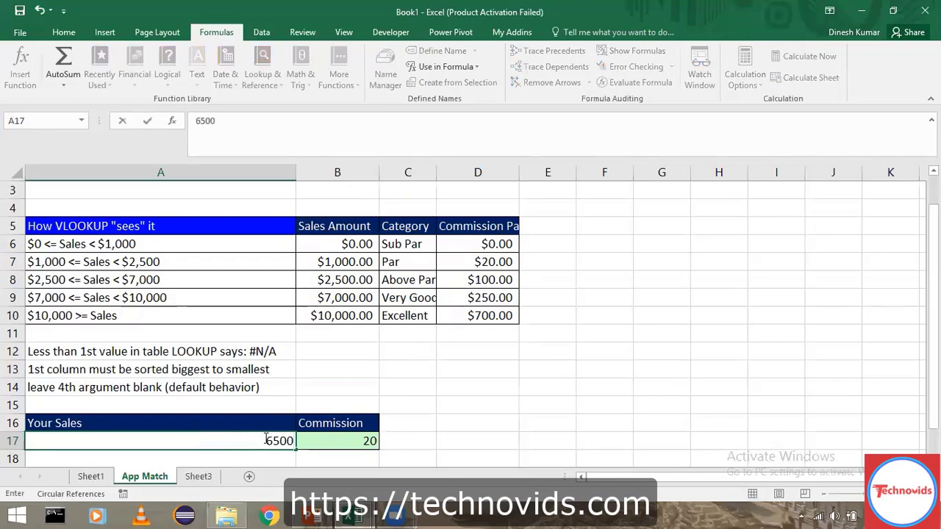
{"action": "key", "text": "Return"}
{"action": "key", "text": "Up"}
{"action": "key", "text": "Right"}
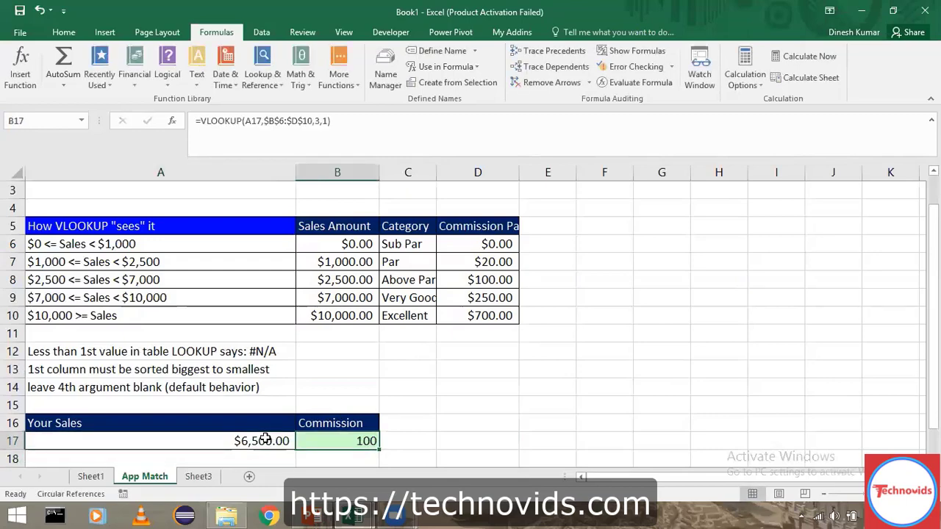
{"action": "left_click", "coordinate": [340, 279]}
{"action": "key", "text": "shift+Right"}
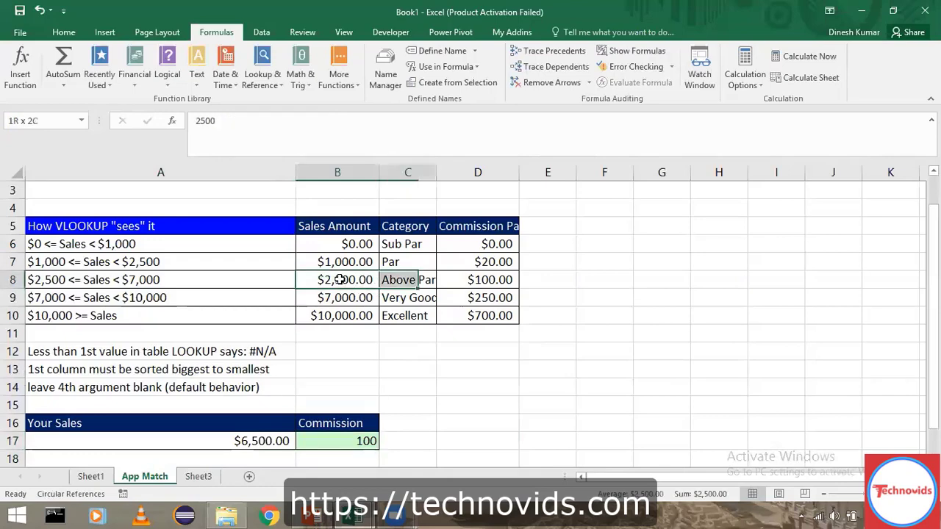
{"action": "key", "text": "shift+Right"}
{"action": "key", "text": "Down"}
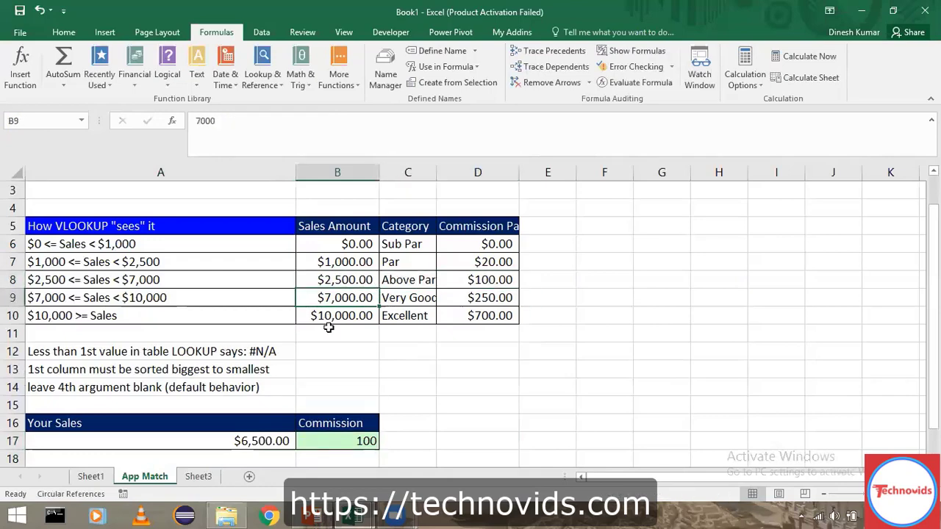
{"action": "left_click", "coordinate": [342, 315]}
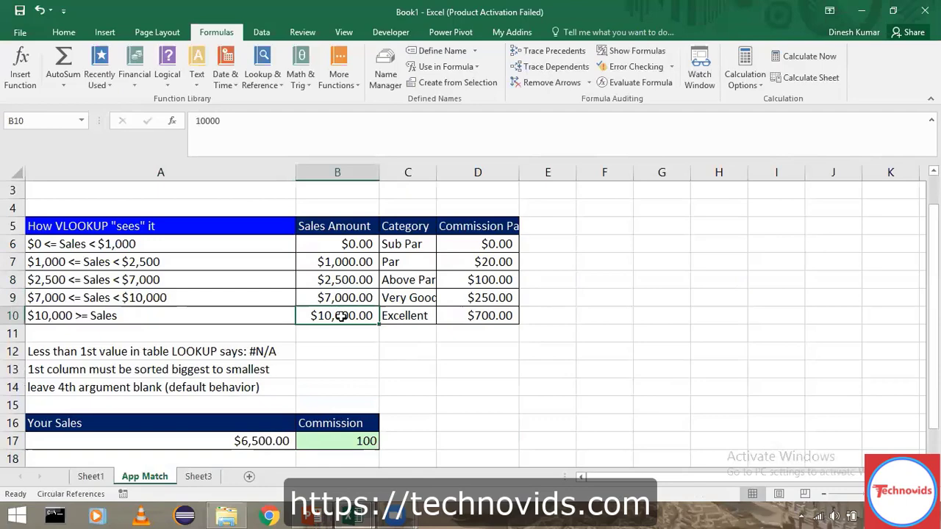
Step: Set the Your Sales amount in A17 to 20000 and compare the commission with the $10,000 tier in row 10
{"action": "left_click", "coordinate": [258, 442]}
{"action": "double_click", "coordinate": [260, 443]}
{"action": "key", "text": "Delete"}
{"action": "key", "text": "Delete"}
{"action": "key", "text": "Delete"}
{"action": "key", "text": "Delete"}
{"action": "type", "text": "20000"}
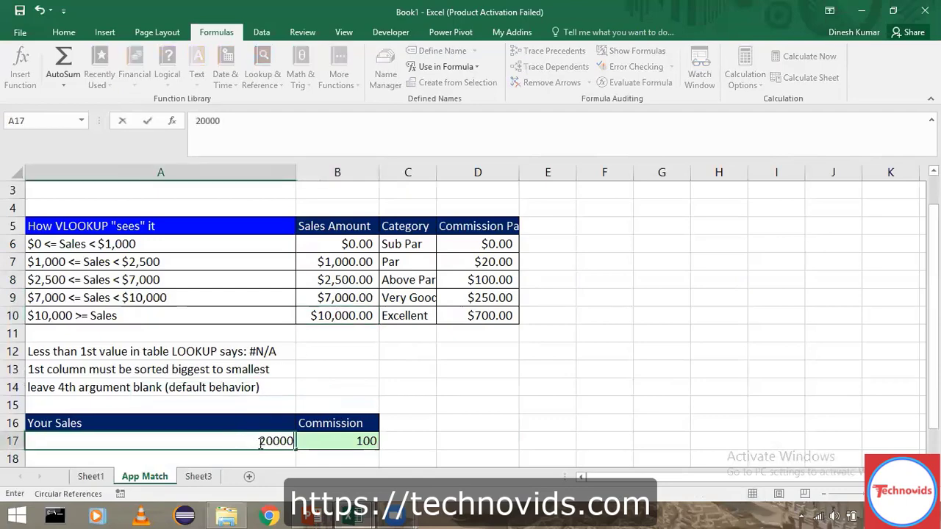
{"action": "key", "text": "Return"}
{"action": "key", "text": "Right"}
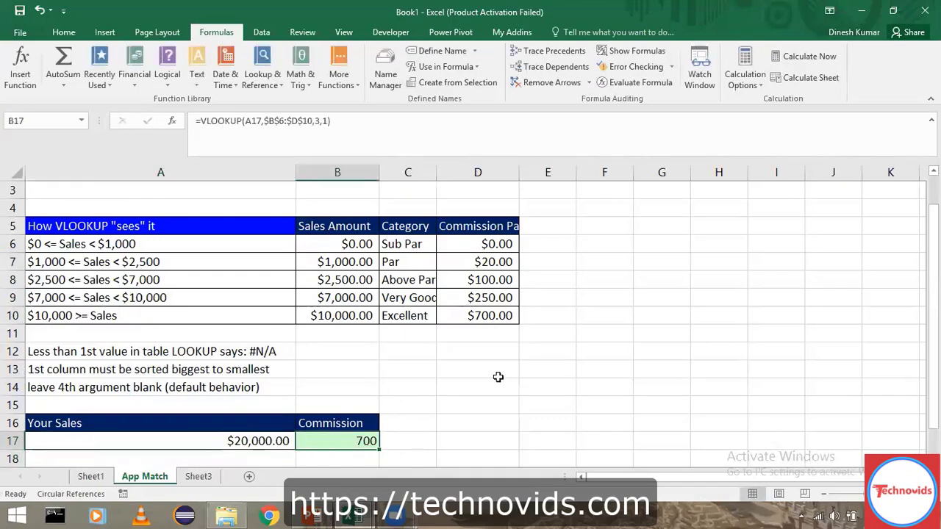
{"action": "left_click", "coordinate": [335, 316]}
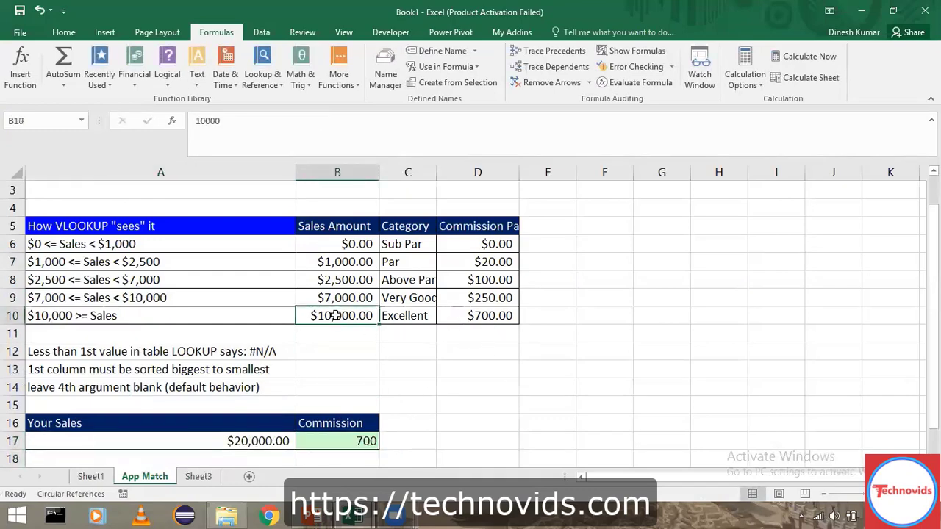